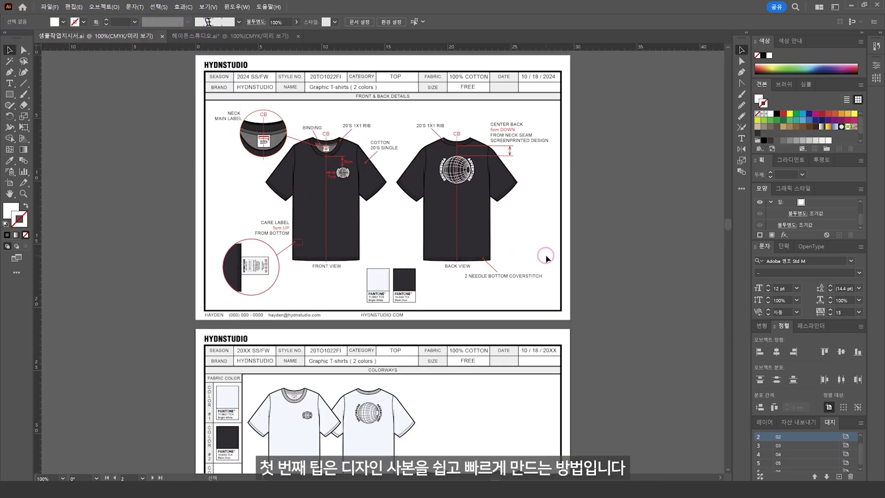
- Copy the black T-shirt from the spec sheet and paste it onto the other document's blank artboard
{"action": "scroll", "coordinate": [462, 251], "scroll_direction": "down", "scroll_amount": 5}
{"action": "left_click", "coordinate": [447, 271]}
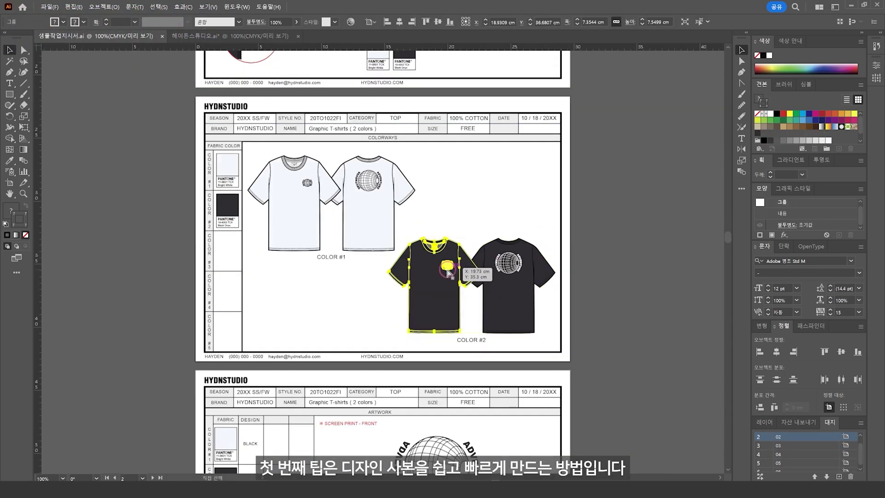
{"action": "left_click", "coordinate": [226, 36]}
{"action": "mouse_move", "coordinate": [245, 132]}
{"action": "left_mouse_down"}
{"action": "mouse_move", "coordinate": [179, 131]}
{"action": "mouse_move", "coordinate": [291, 161]}
{"action": "mouse_move", "coordinate": [525, 185]}
{"action": "mouse_move", "coordinate": [625, 217]}
{"action": "left_mouse_up"}
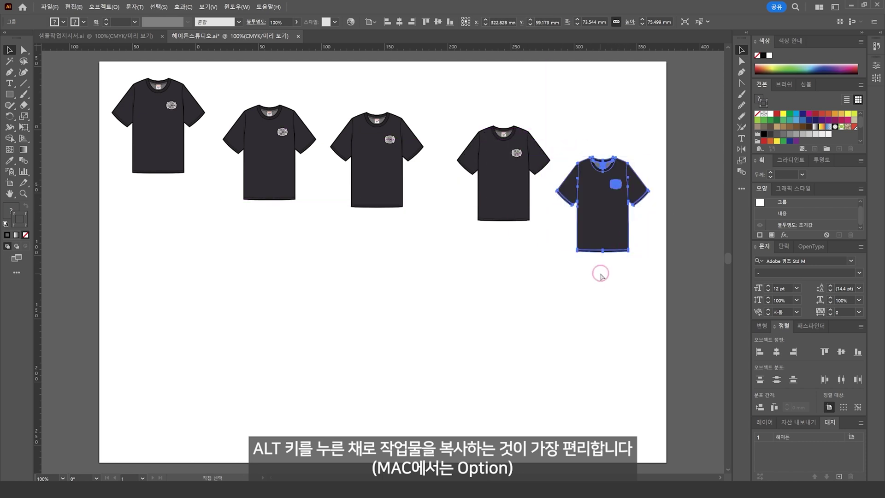
- Undo the loose shirt copies, then trial straight copies rightward and downward, undoing the downward one
{"action": "key", "text": "ctrl+z"}
{"action": "key", "text": "ctrl+z"}
{"action": "key", "text": "ctrl+z"}
{"action": "key", "text": "ctrl+z"}
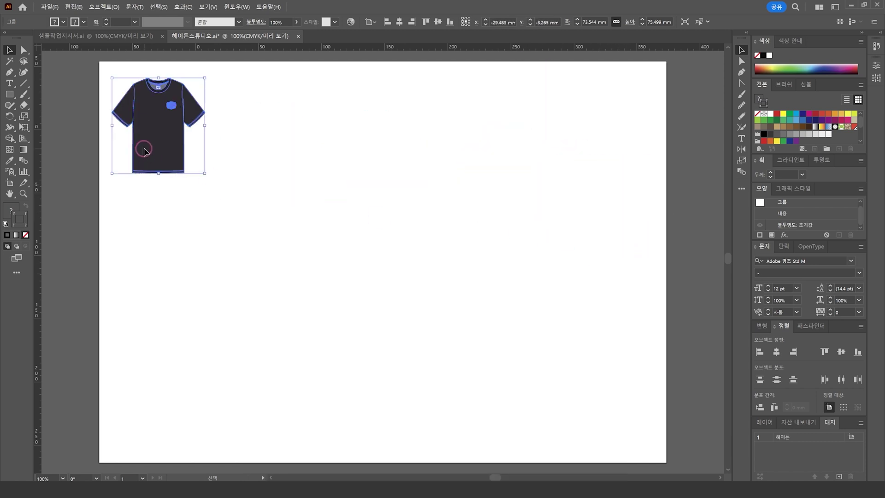
{"action": "mouse_move", "coordinate": [148, 152]}
{"action": "left_mouse_down"}
{"action": "mouse_move", "coordinate": [262, 162]}
{"action": "mouse_move", "coordinate": [569, 161]}
{"action": "left_mouse_up"}
{"action": "left_click", "coordinate": [526, 200]}
{"action": "left_click_drag", "start_coordinate": [154, 141], "coordinate": [154, 401]}
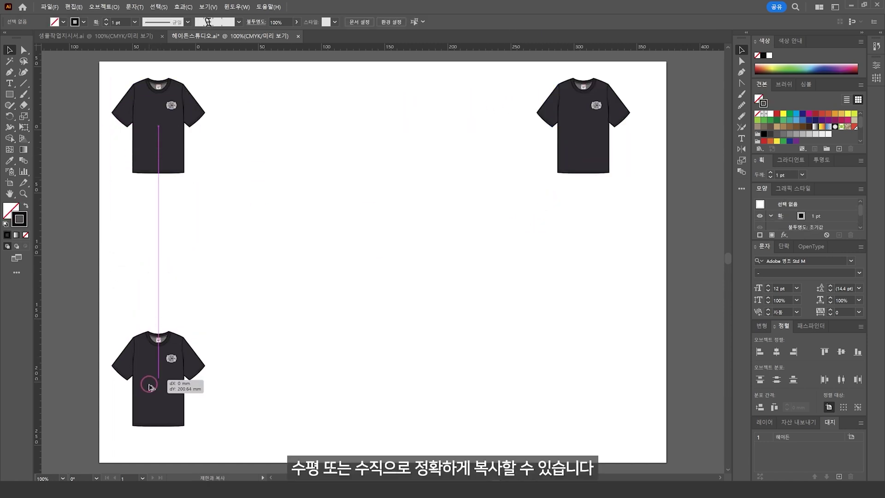
{"action": "key", "text": "ctrl+z"}
{"action": "key", "text": "ctrl+z"}
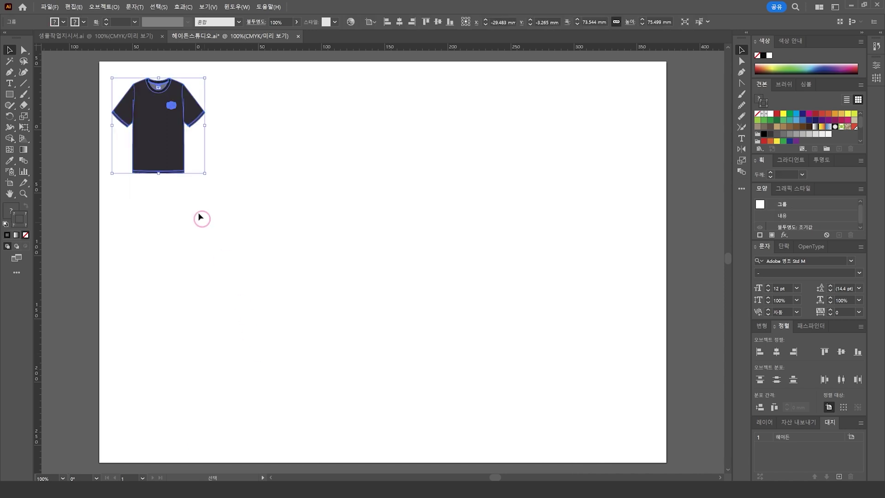
- Copy the shirt a short distance right and repeat the transform to complete a row of five
{"action": "left_click_drag", "start_coordinate": [168, 135], "coordinate": [271, 136]}
{"action": "key", "text": "a"}
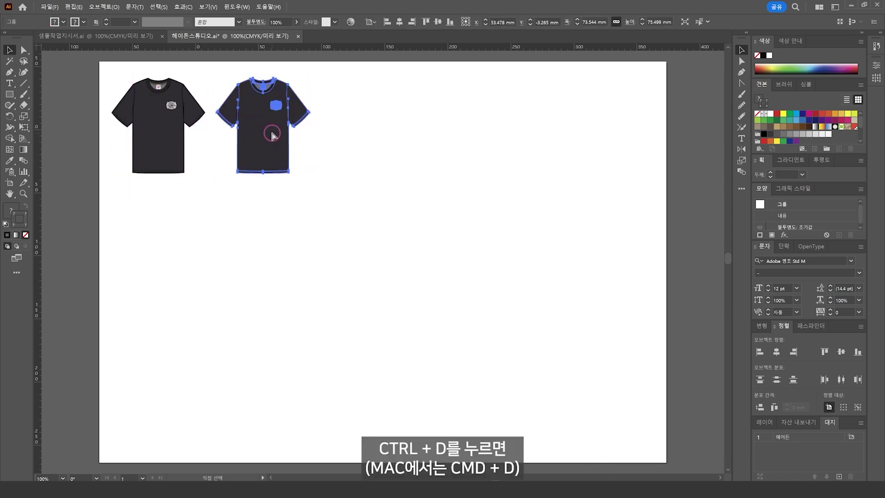
{"action": "key", "text": "ctrl+d"}
{"action": "key", "text": "ctrl+d"}
{"action": "key", "text": "ctrl+d"}
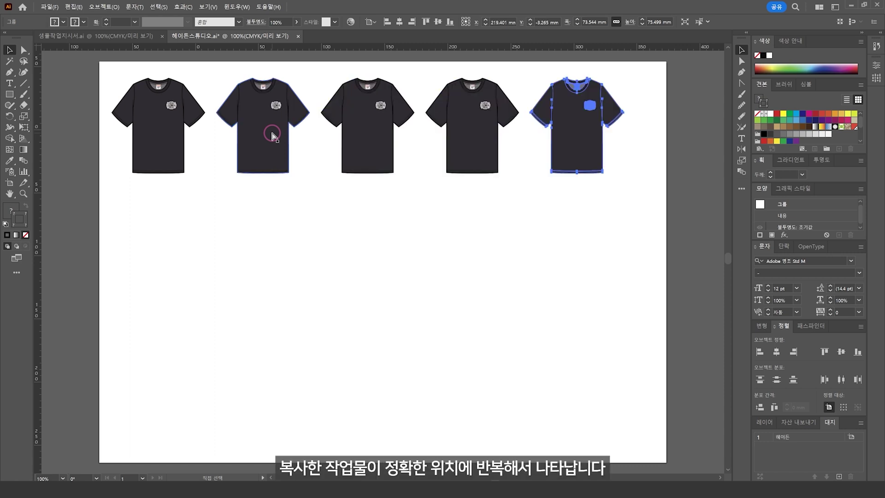
{"action": "key", "text": "v"}
{"action": "left_click", "coordinate": [516, 219]}
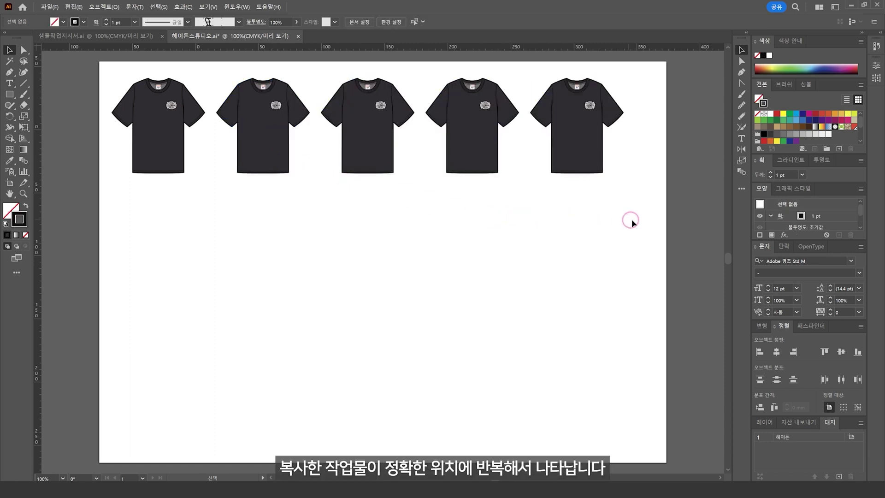
- Copy the five-shirt row down twice into three rows of fifteen, then select all shirts
{"action": "left_click_drag", "start_coordinate": [631, 220], "coordinate": [152, 105]}
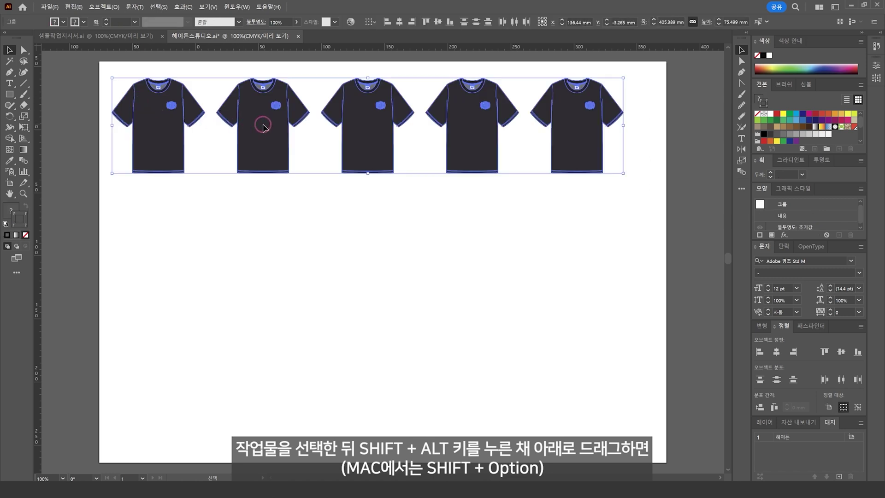
{"action": "left_click_drag", "start_coordinate": [262, 127], "coordinate": [244, 254]}
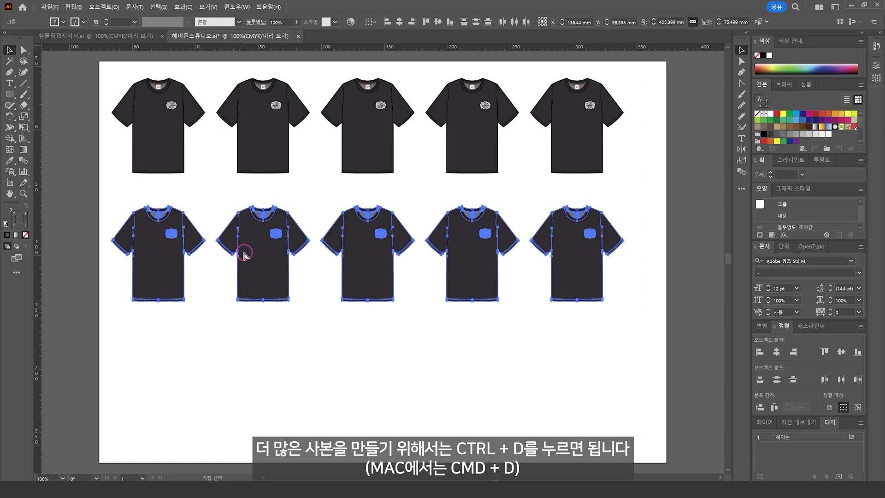
{"action": "key", "text": "ctrl+d"}
{"action": "left_click", "coordinate": [644, 312]}
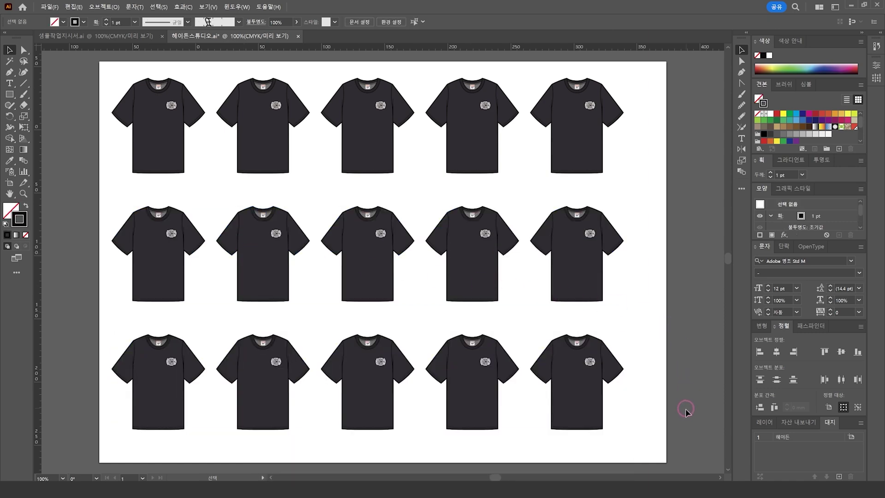
{"action": "key", "text": "ctrl+a"}
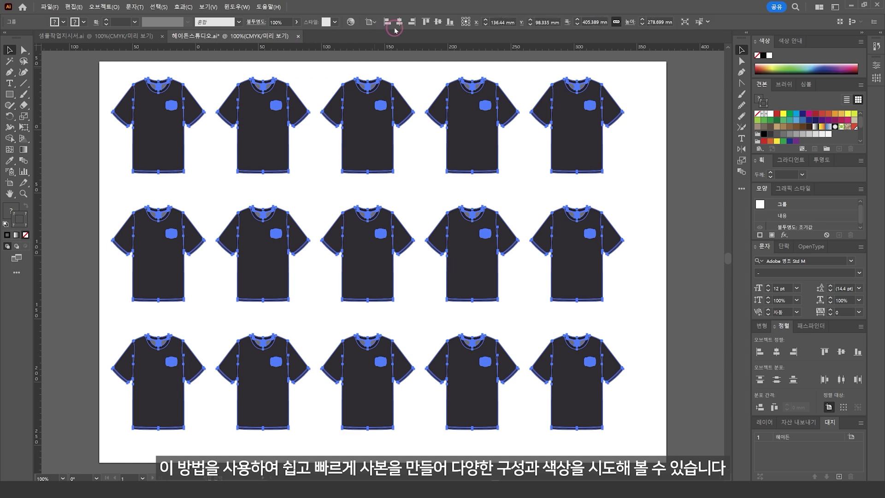
- Centre the fifteen-shirt grid horizontally and vertically on the artboard
{"action": "left_click", "coordinate": [396, 26]}
{"action": "left_click", "coordinate": [438, 22]}
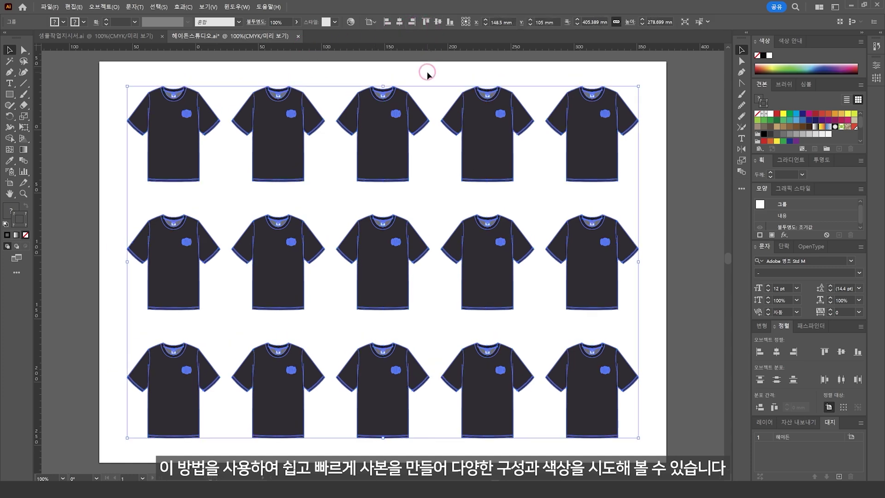
{"action": "left_click", "coordinate": [426, 71]}
{"action": "key", "text": "ctrl+a"}
{"action": "left_click", "coordinate": [395, 79]}
- Select shirts one by one, ending with the second shirt in the top row selected
{"action": "left_click", "coordinate": [295, 133]}
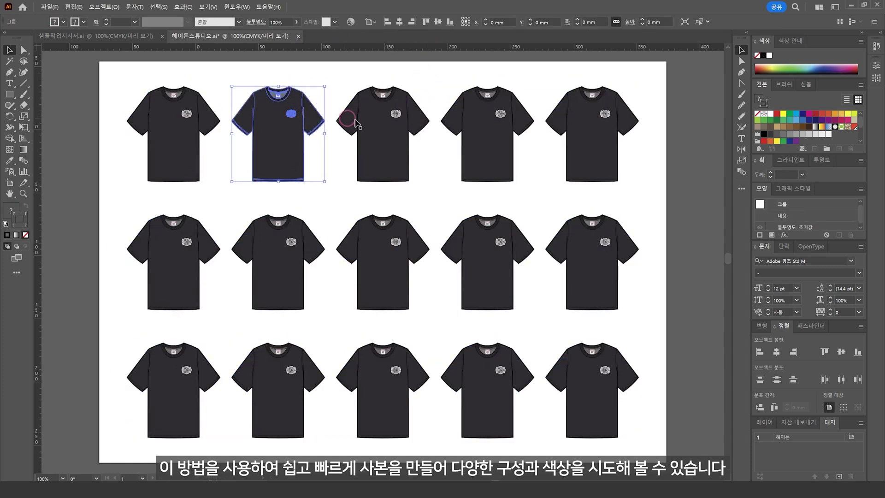
{"action": "left_click", "coordinate": [382, 134]}
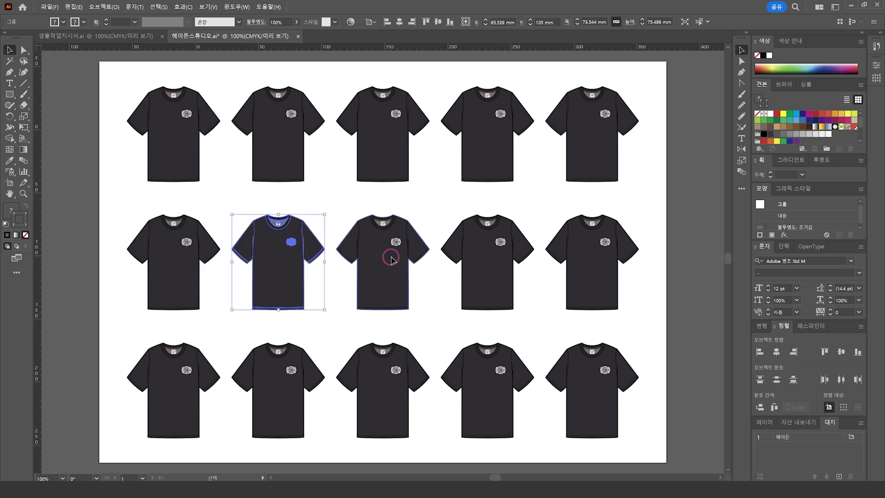
{"action": "left_click", "coordinate": [516, 261]}
{"action": "left_click", "coordinate": [602, 251]}
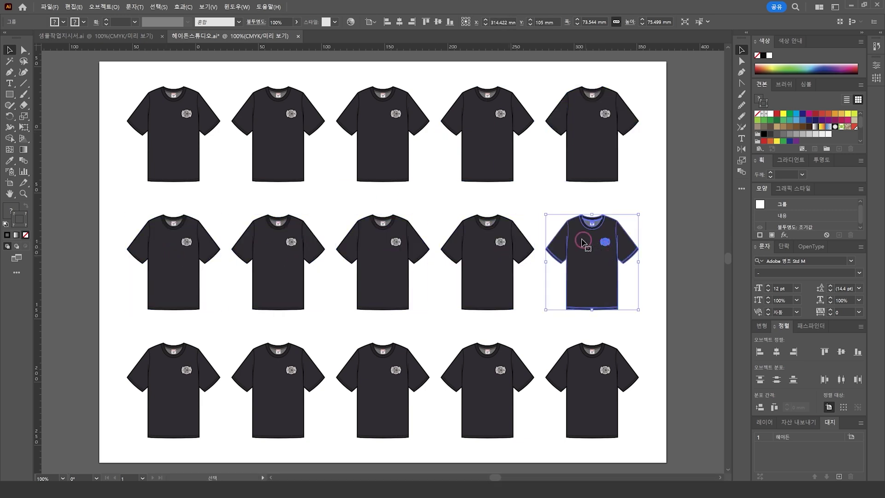
{"action": "left_click", "coordinate": [534, 198]}
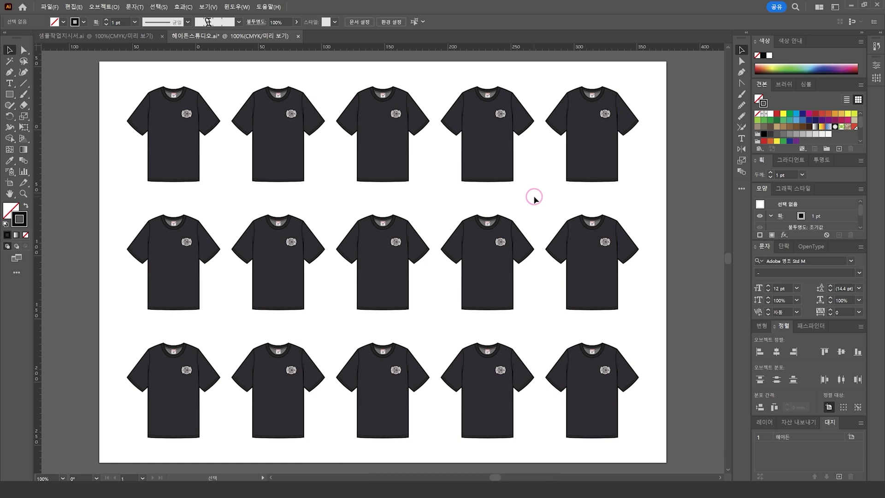
{"action": "left_click", "coordinate": [292, 114]}
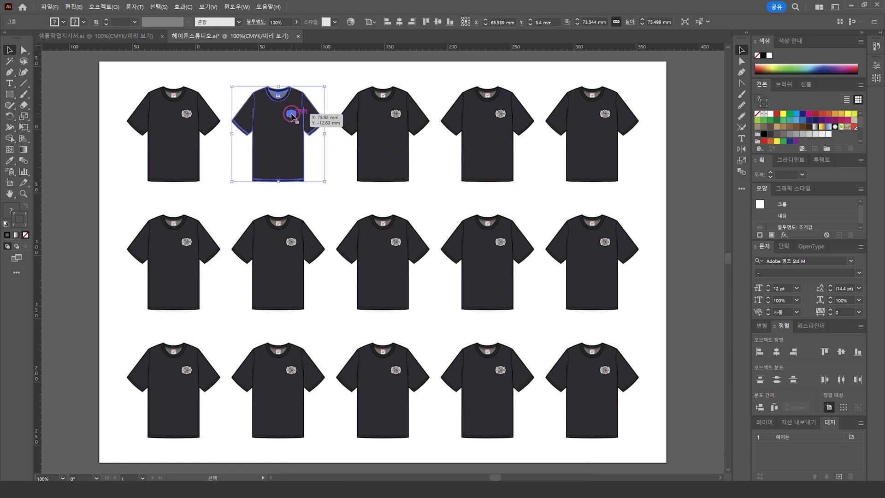
- Make Recolor Artwork open in its advanced options on launch, then close the dialog
{"action": "left_click", "coordinate": [73, 7]}
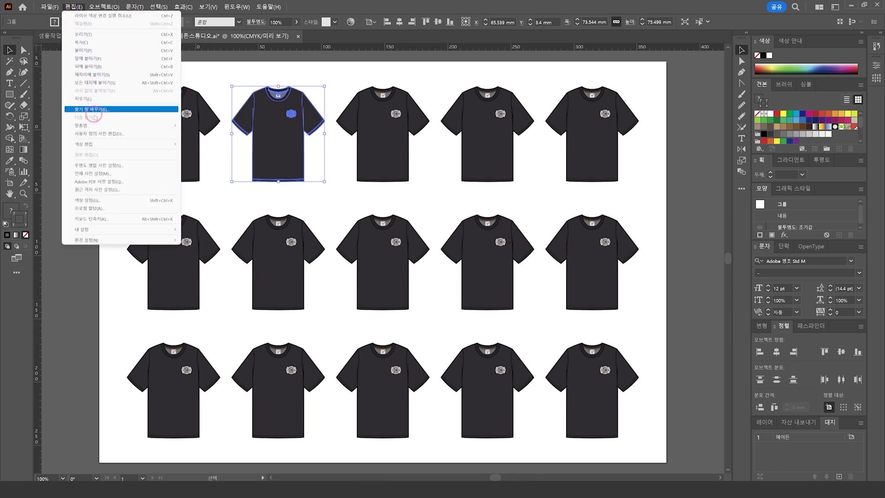
{"action": "mouse_move", "coordinate": [86, 144]}
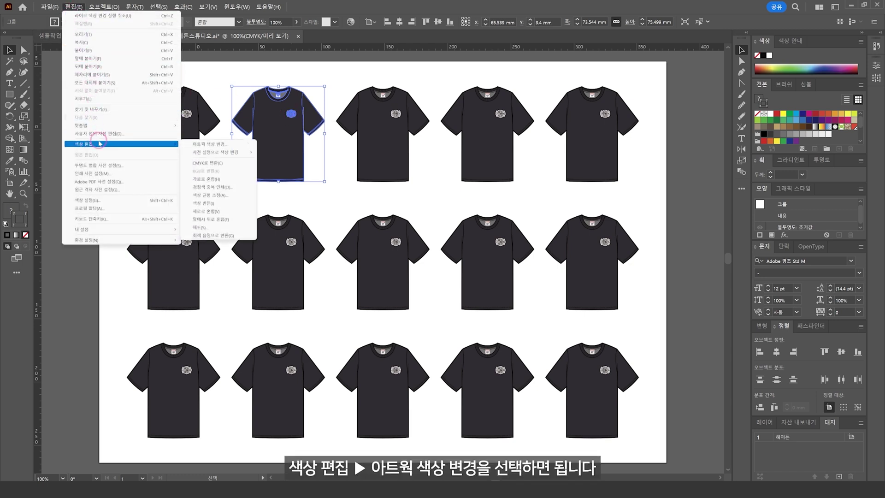
{"action": "left_click", "coordinate": [208, 145]}
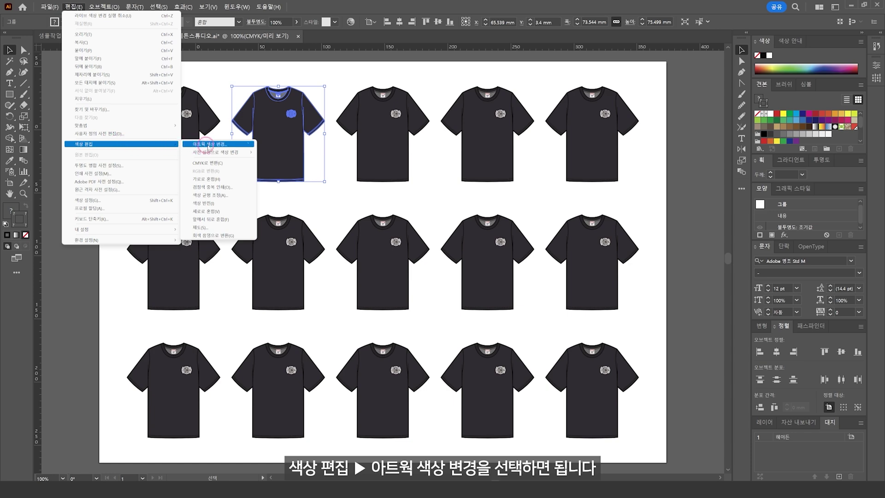
{"action": "left_click", "coordinate": [223, 144]}
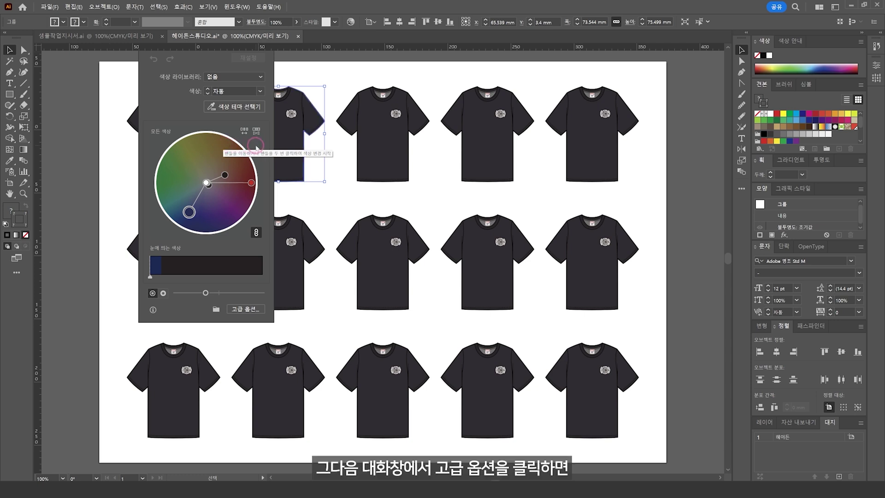
{"action": "left_click", "coordinate": [252, 311]}
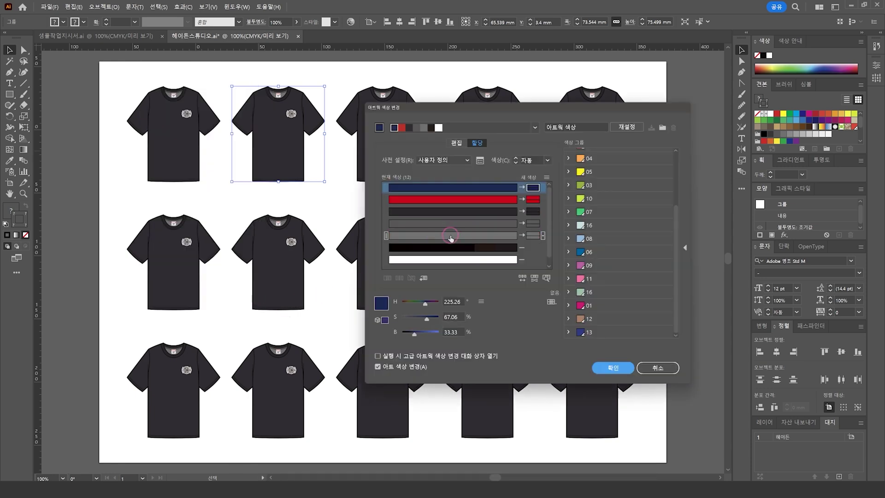
{"action": "left_click", "coordinate": [378, 356]}
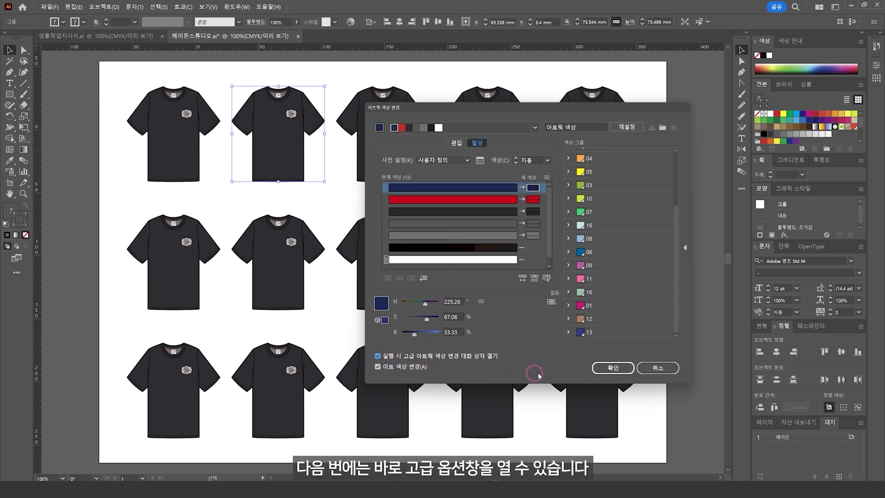
{"action": "left_click", "coordinate": [612, 367]}
{"action": "scroll", "coordinate": [326, 207], "scroll_direction": "up", "scroll_amount": 2}
{"action": "scroll", "coordinate": [350, 221], "scroll_direction": "up", "scroll_amount": 2}
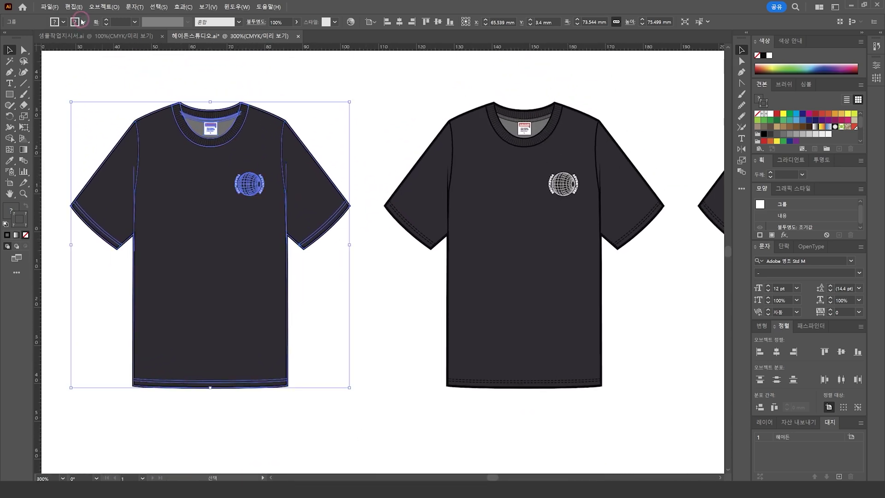
- Reopen Recolor Artwork and locate where the red, grey and navy colours appear on the shirt
{"action": "left_click", "coordinate": [73, 7]}
{"action": "mouse_move", "coordinate": [103, 144]}
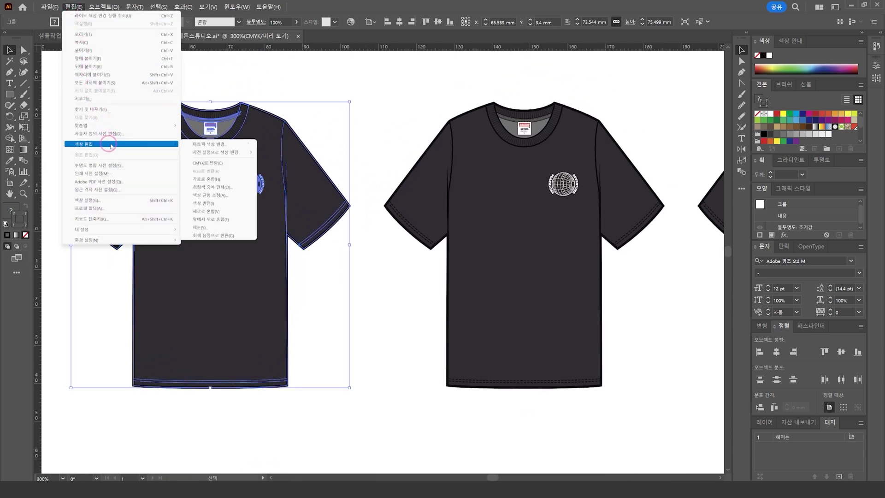
{"action": "left_click", "coordinate": [204, 143]}
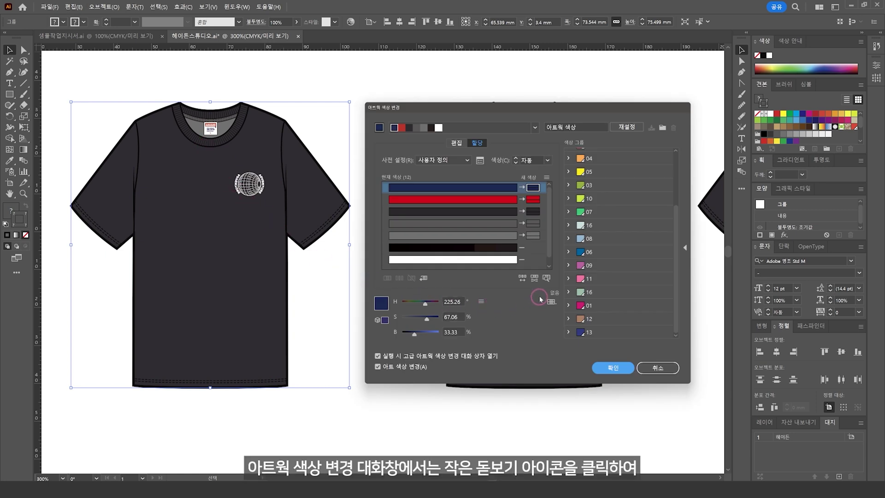
{"action": "left_click", "coordinate": [546, 278]}
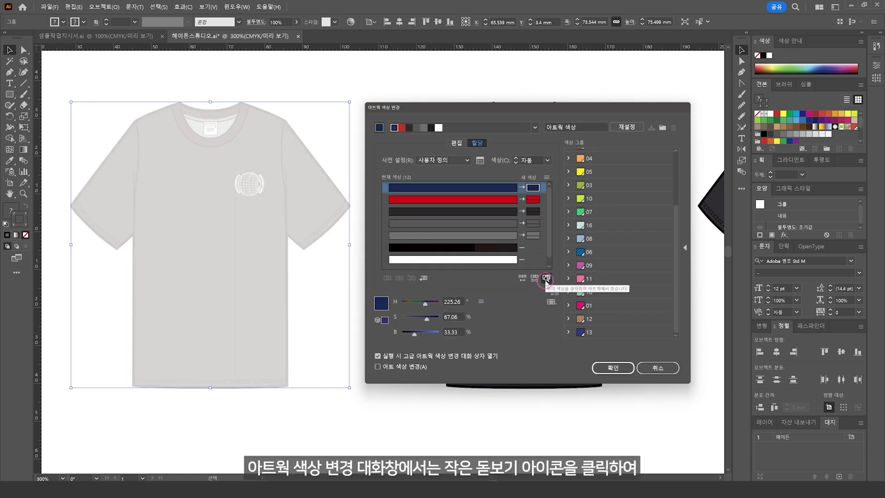
{"action": "left_click", "coordinate": [480, 199]}
{"action": "left_click", "coordinate": [478, 223]}
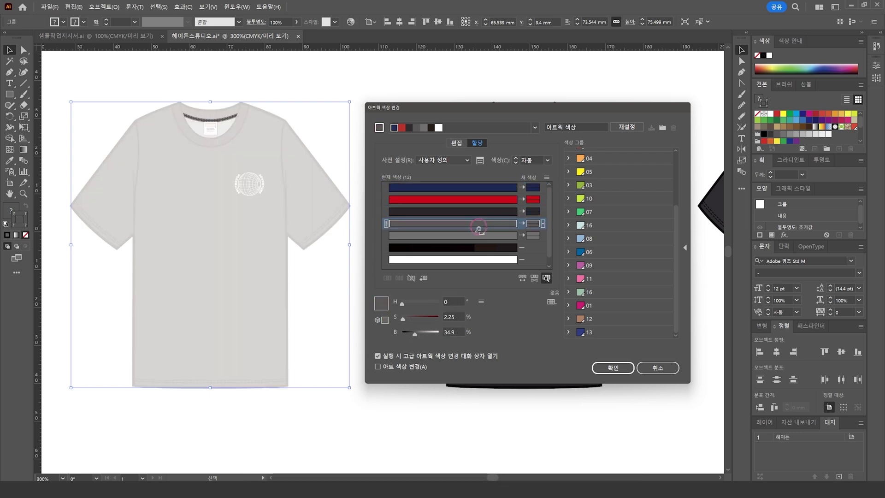
{"action": "left_click", "coordinate": [478, 223]}
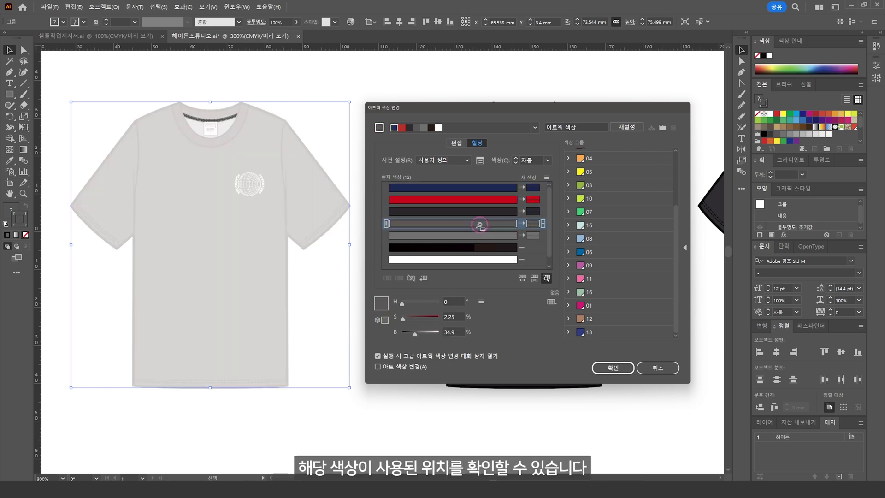
{"action": "left_click", "coordinate": [480, 199]}
{"action": "left_click", "coordinate": [481, 187]}
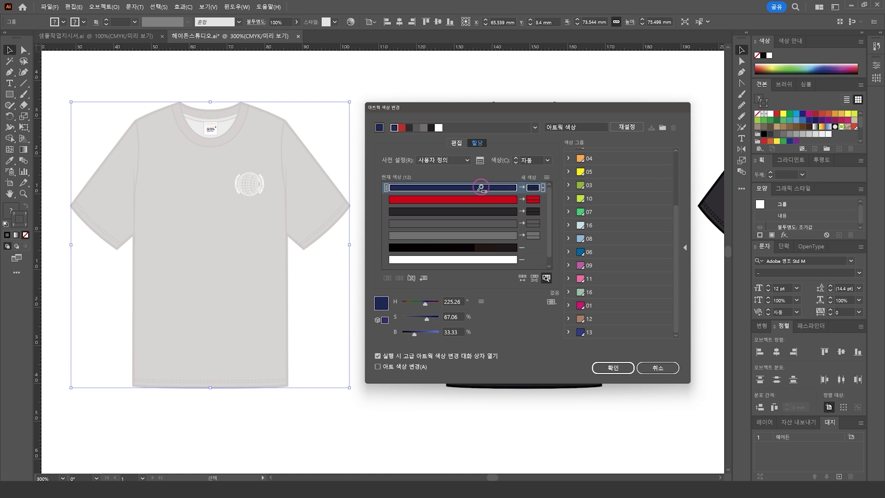
{"action": "left_click", "coordinate": [547, 277]}
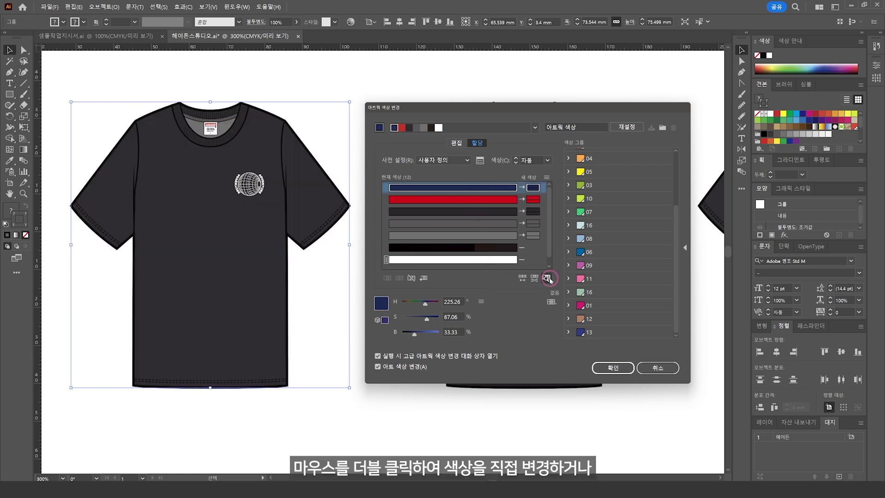
- Change the dark grey to mid grey, swap red onto the body, then reset all colour changes
{"action": "double_click", "coordinate": [494, 218]}
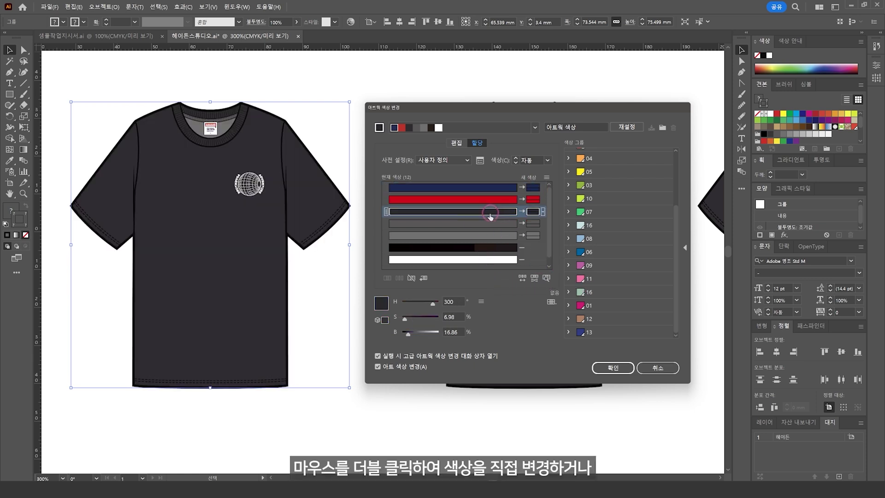
{"action": "left_click", "coordinate": [382, 303]}
{"action": "left_click_drag", "start_coordinate": [382, 303], "coordinate": [346, 294]}
{"action": "left_click", "coordinate": [554, 254]}
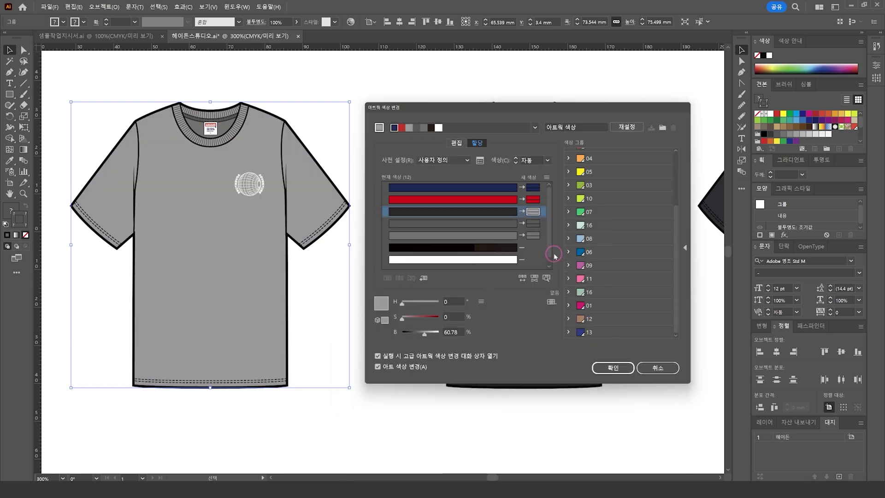
{"action": "left_click", "coordinate": [533, 199]}
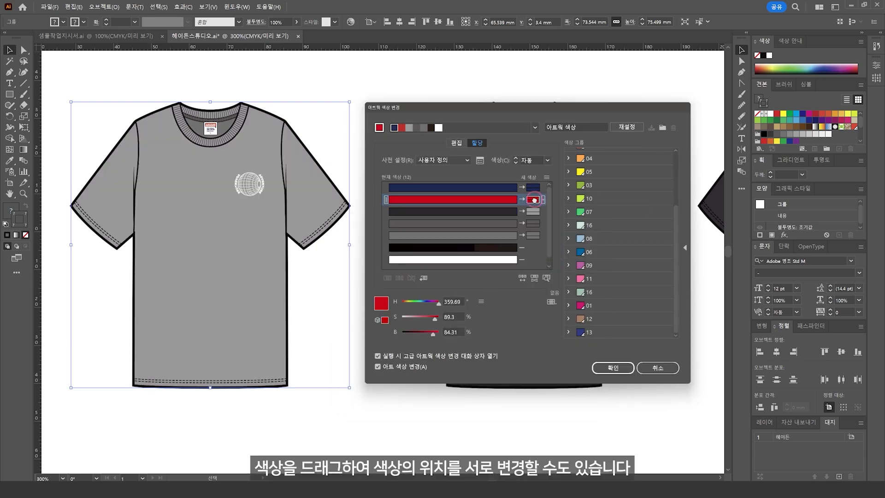
{"action": "left_click_drag", "start_coordinate": [534, 201], "coordinate": [534, 212]}
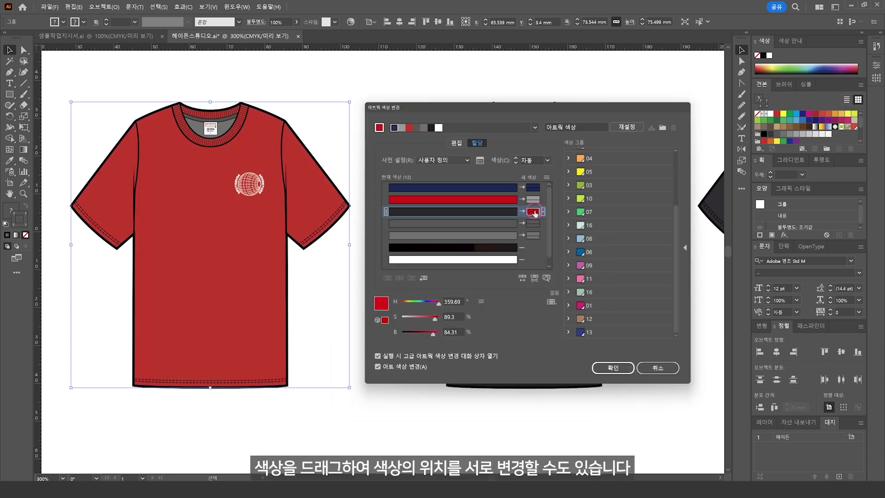
{"action": "left_click", "coordinate": [542, 202]}
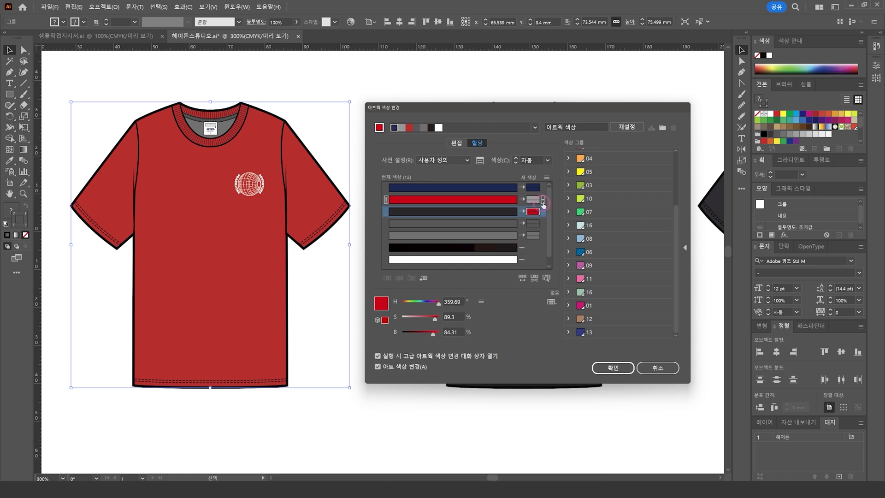
{"action": "left_click", "coordinate": [626, 127]}
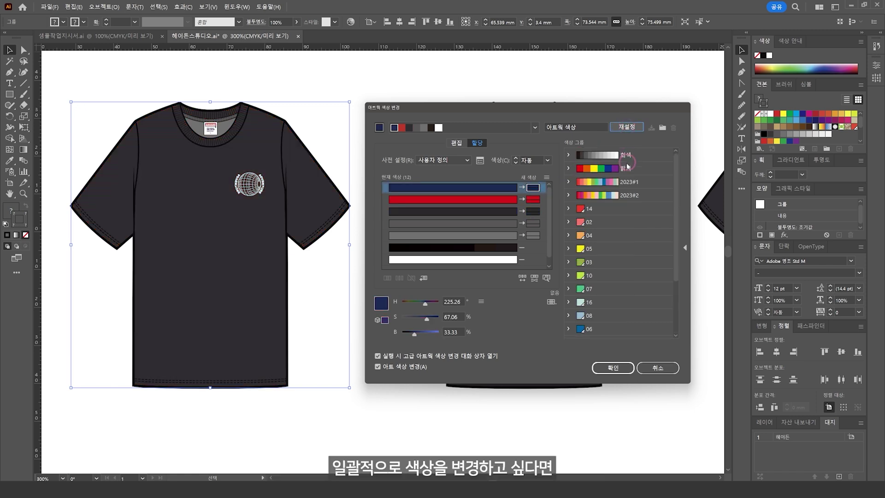
- Apply the 2023#1 colour group and set the active colour as the pink harmony base
{"action": "left_click", "coordinate": [607, 184]}
{"action": "left_click", "coordinate": [535, 127]}
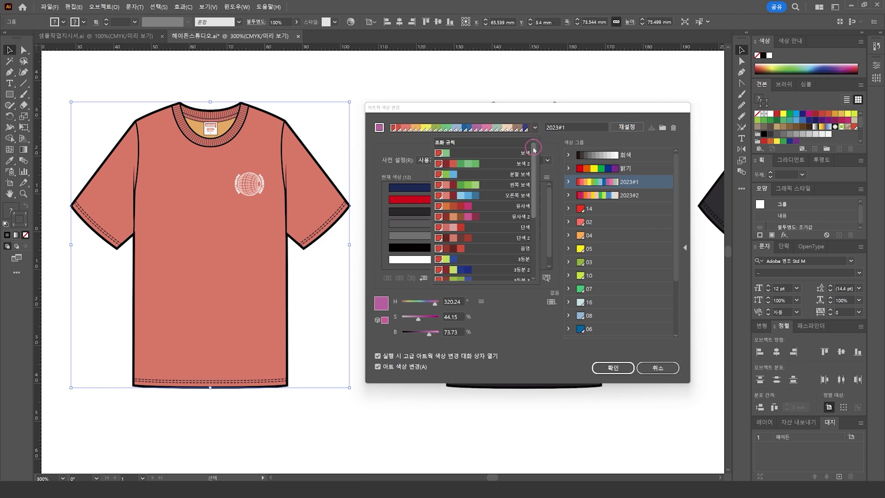
{"action": "mouse_move", "coordinate": [534, 144]}
{"action": "left_mouse_down"}
{"action": "mouse_move", "coordinate": [534, 214]}
{"action": "mouse_move", "coordinate": [534, 143]}
{"action": "left_mouse_up"}
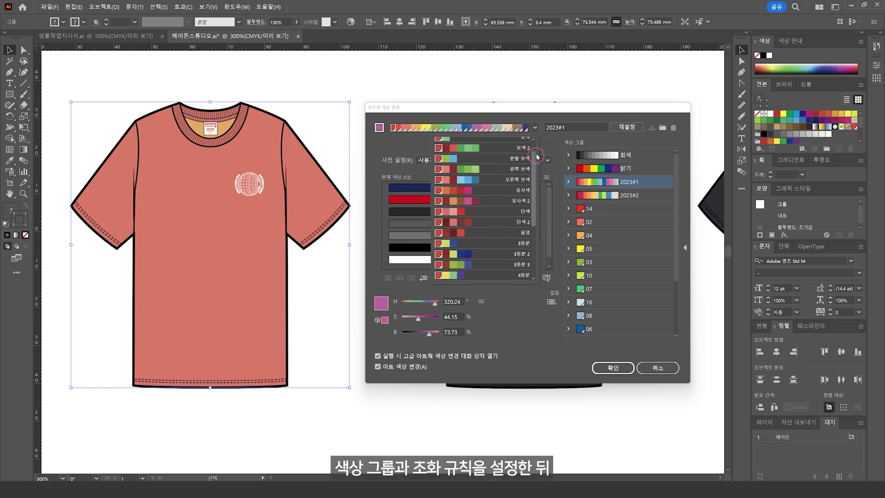
{"action": "left_click", "coordinate": [536, 127]}
{"action": "left_click", "coordinate": [430, 127]}
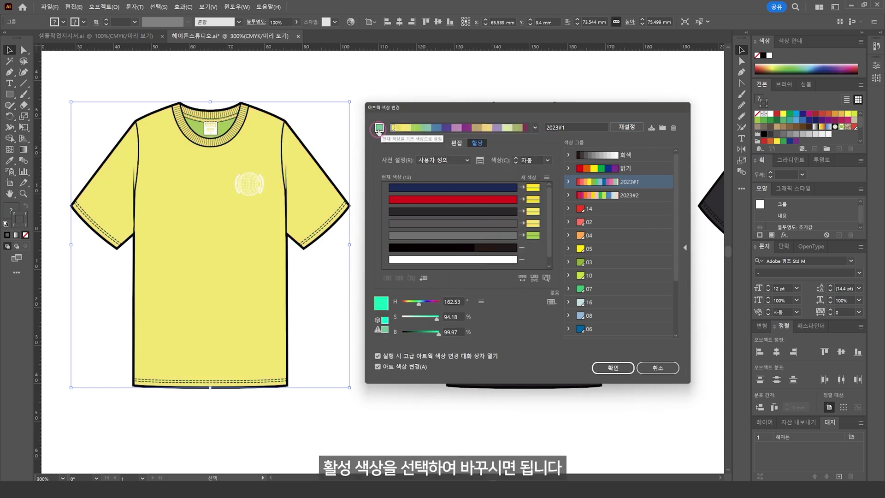
{"action": "left_click", "coordinate": [594, 184]}
{"action": "left_click", "coordinate": [415, 129]}
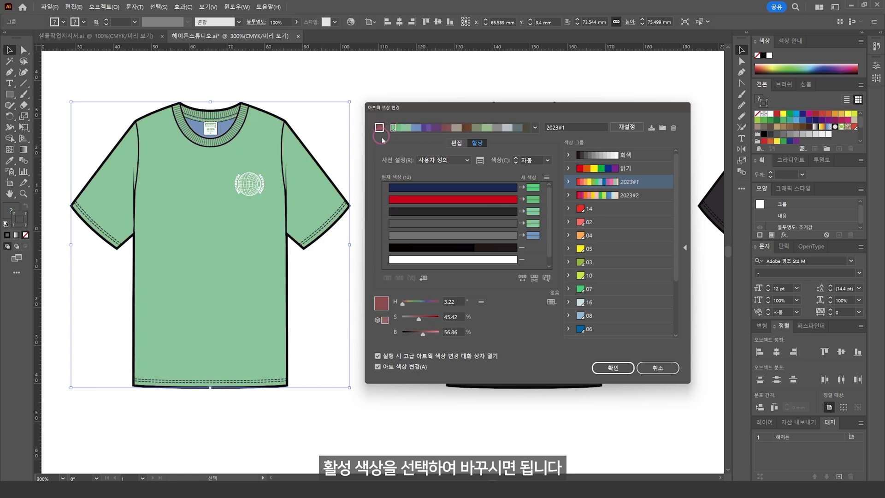
{"action": "left_click", "coordinate": [533, 187]}
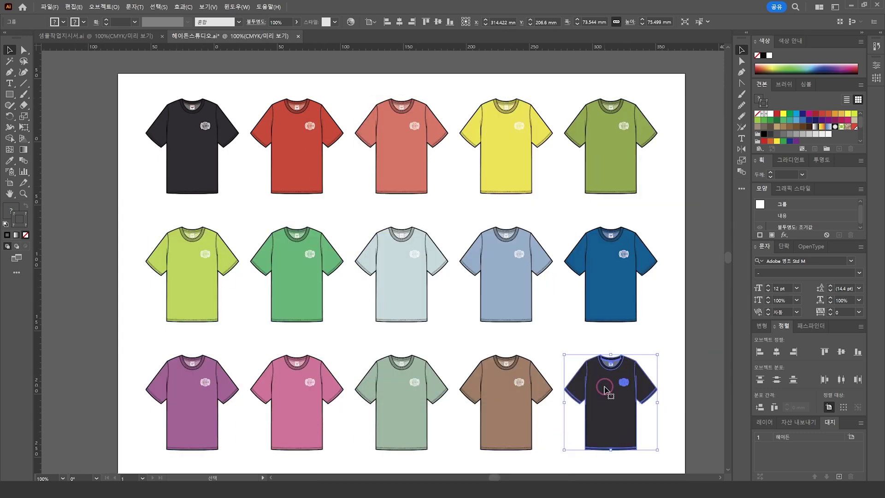
- Deselect the navy shirt by clicking the empty canvas
{"action": "left_click", "coordinate": [651, 340]}
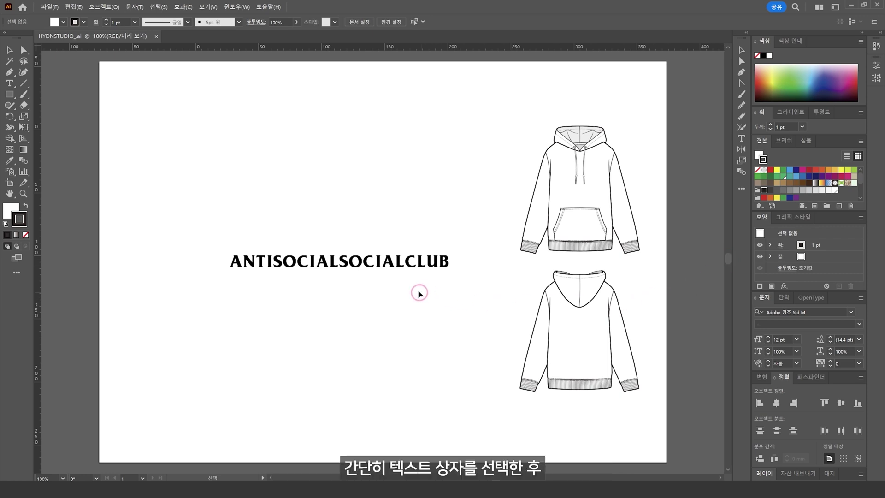
{"action": "left_click", "coordinate": [335, 265]}
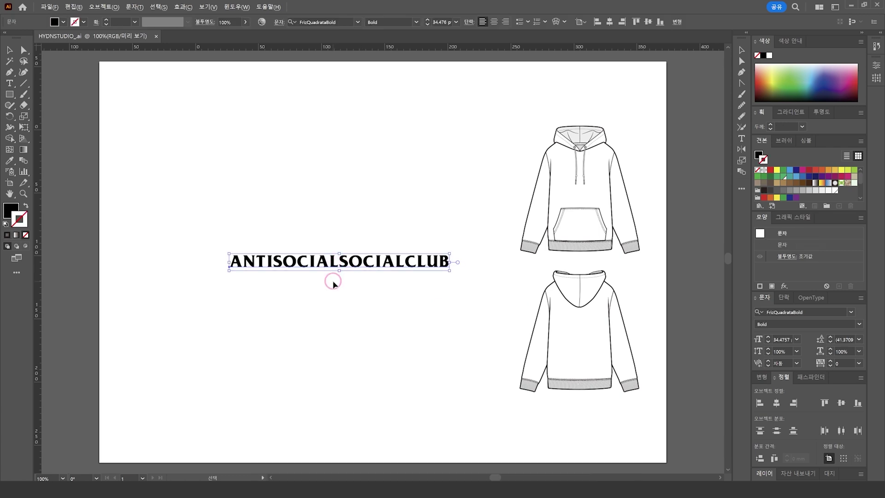
{"action": "key", "text": "alt+Right"}
{"action": "key", "text": "alt+Right"}
{"action": "key", "text": "alt+Right"}
{"action": "key", "text": "alt+Right"}
{"action": "key", "text": "alt+Right"}
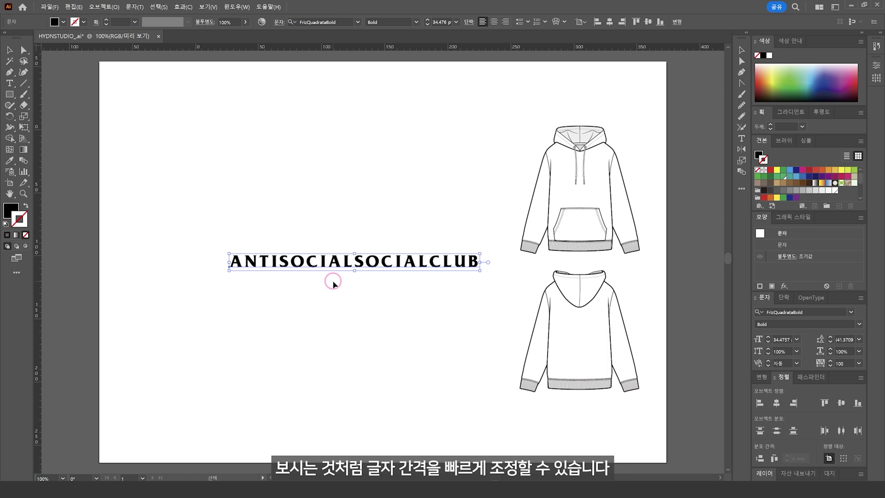
{"action": "key", "text": "alt+Left"}
{"action": "key", "text": "alt+Left"}
{"action": "key", "text": "alt+Left"}
{"action": "key", "text": "alt+Left"}
{"action": "key", "text": "alt+Left"}
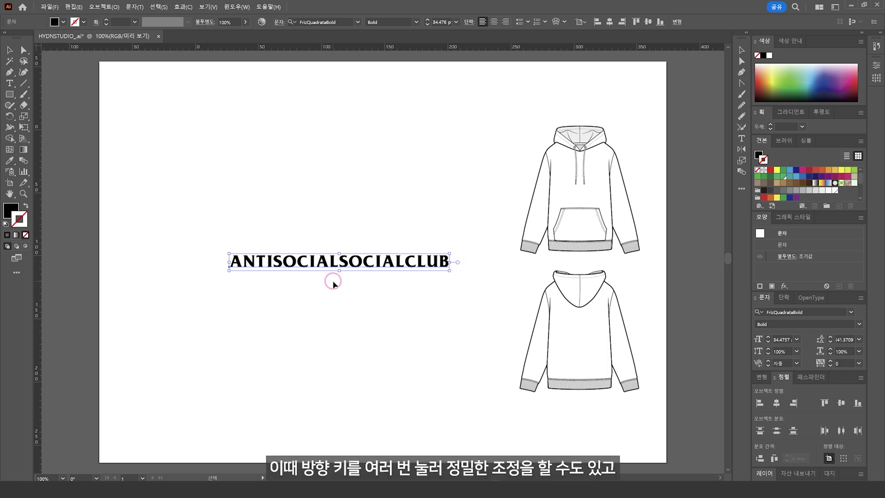
{"action": "key", "text": "alt+Right"}
{"action": "key", "text": "alt+Right"}
{"action": "key", "text": "alt+Right"}
{"action": "key", "text": "alt+Right"}
{"action": "key", "text": "alt+Right"}
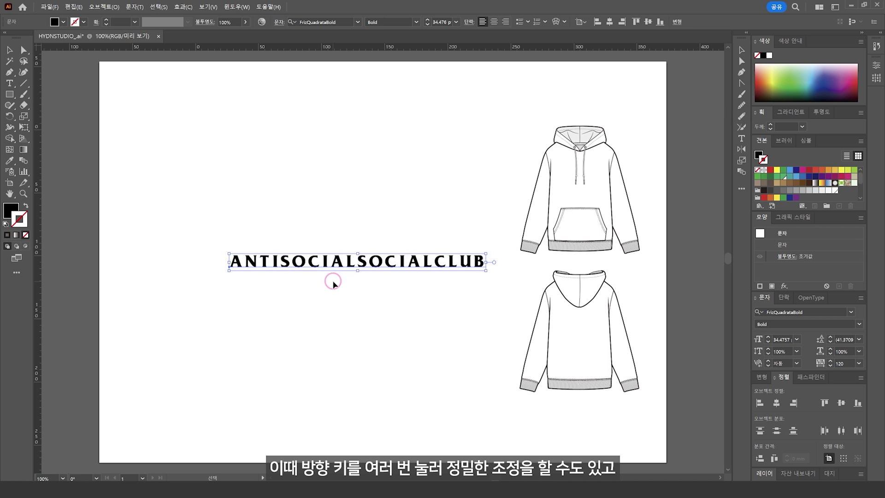
{"action": "key", "text": "alt+Right"}
{"action": "key", "text": "alt+Right"}
{"action": "key", "text": "alt+Right"}
{"action": "key", "text": "alt+Right"}
{"action": "key", "text": "alt+Left"}
{"action": "key", "text": "alt+Left"}
{"action": "key", "text": "alt+Left"}
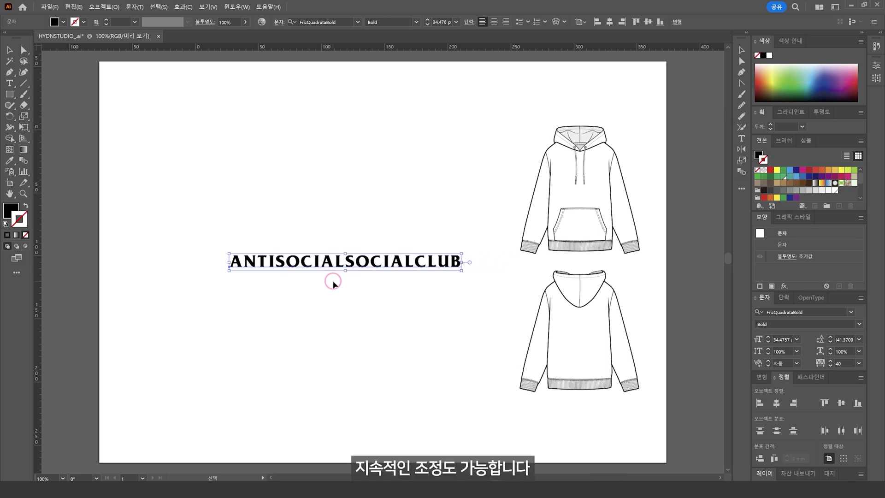
{"action": "key", "text": "alt+Left"}
{"action": "key", "text": "alt+Left"}
{"action": "key", "text": "alt+Left"}
{"action": "key", "text": "alt+Left"}
{"action": "key", "text": "alt+Left"}
{"action": "key", "text": "alt+Left"}
{"action": "key", "text": "alt+Left"}
{"action": "key", "text": "alt+Left"}
{"action": "key", "text": "alt+Left"}
{"action": "key", "text": "alt+Right"}
{"action": "key", "text": "alt+Right"}
{"action": "key", "text": "alt+Right"}
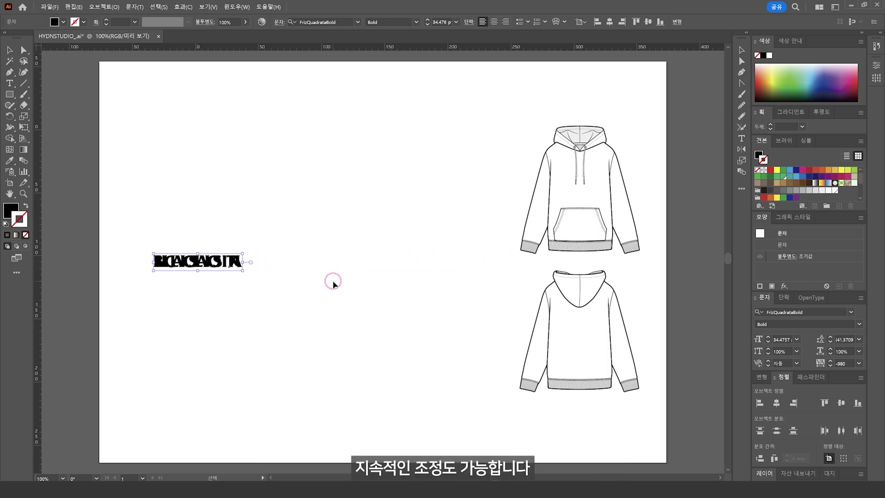
{"action": "key", "text": "alt+Right"}
{"action": "key", "text": "alt+Right"}
{"action": "key", "text": "alt+Right"}
{"action": "key", "text": "alt+Right"}
{"action": "key", "text": "alt+Right"}
{"action": "key", "text": "alt+Right"}
{"action": "key", "text": "alt+Right"}
{"action": "key", "text": "alt+Right"}
{"action": "key", "text": "alt+Right"}
{"action": "key", "text": "alt+Left"}
{"action": "key", "text": "alt+Left"}
{"action": "key", "text": "alt+Left"}
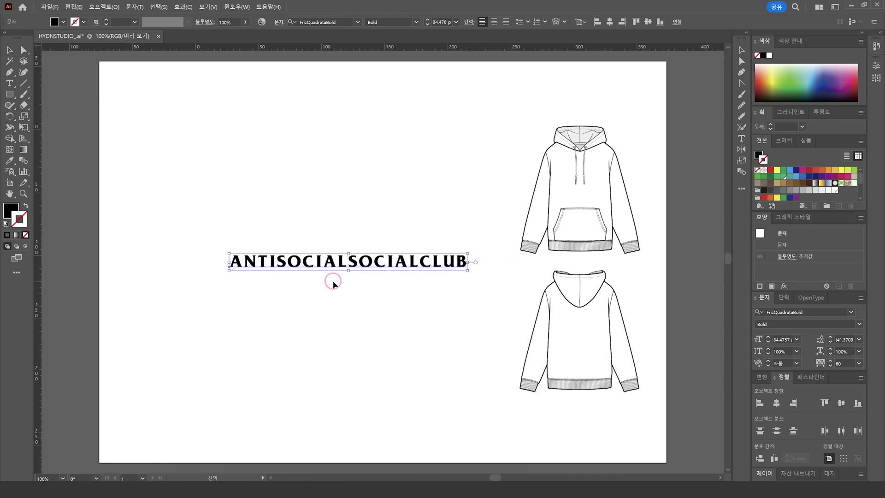
{"action": "key", "text": "alt+Left"}
{"action": "key", "text": "alt+Left"}
{"action": "key", "text": "alt+Left"}
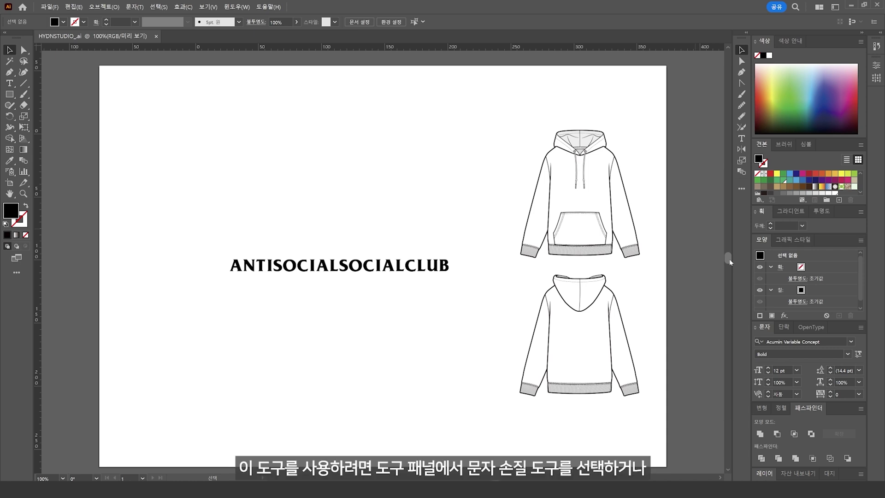
- With the Touch Type Tool, raise N, lower C, and enlarge or rotate I, O, A, L and S
{"action": "left_click", "coordinate": [11, 85]}
{"action": "right_click", "coordinate": [14, 89]}
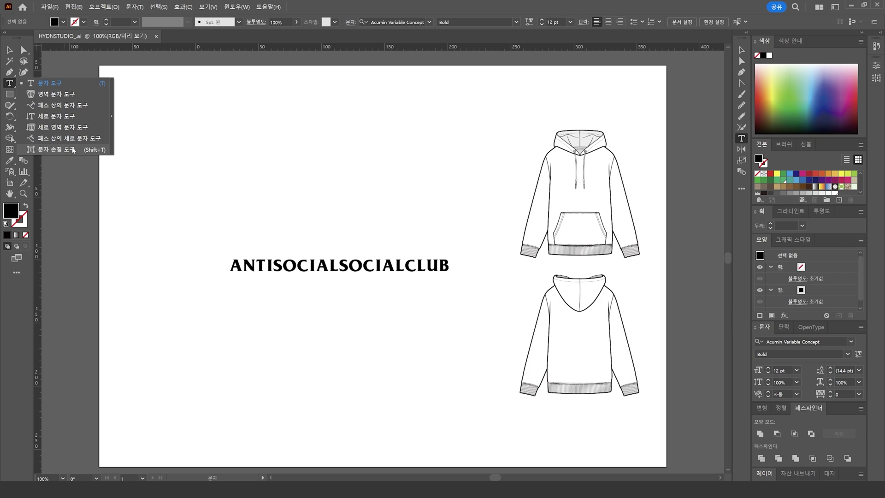
{"action": "left_click", "coordinate": [72, 149]}
{"action": "left_click", "coordinate": [251, 265]}
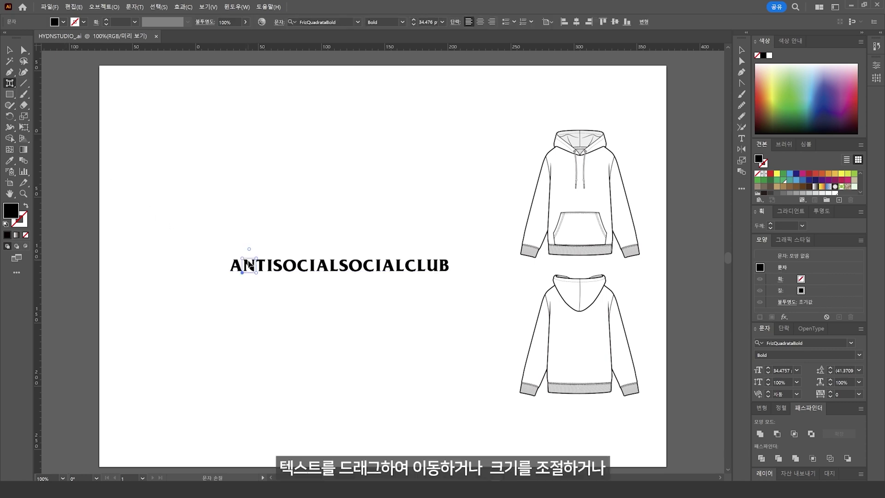
{"action": "mouse_move", "coordinate": [250, 265]}
{"action": "left_mouse_down"}
{"action": "mouse_move", "coordinate": [257, 248]}
{"action": "mouse_move", "coordinate": [262, 269]}
{"action": "mouse_move", "coordinate": [281, 244]}
{"action": "mouse_move", "coordinate": [285, 266]}
{"action": "mouse_move", "coordinate": [311, 249]}
{"action": "mouse_move", "coordinate": [292, 243]}
{"action": "left_mouse_up"}
{"action": "left_click", "coordinate": [289, 265]}
{"action": "left_click", "coordinate": [297, 266]}
{"action": "mouse_move", "coordinate": [321, 269]}
{"action": "left_mouse_down"}
{"action": "mouse_move", "coordinate": [317, 275]}
{"action": "mouse_move", "coordinate": [323, 251]}
{"action": "mouse_move", "coordinate": [352, 271]}
{"action": "mouse_move", "coordinate": [382, 243]}
{"action": "mouse_move", "coordinate": [362, 293]}
{"action": "left_mouse_up"}
{"action": "left_click", "coordinate": [353, 266]}
{"action": "left_click", "coordinate": [366, 266]}
- Colour individual letters from the Swatches panel, then fill the whole wordmark magenta
{"action": "left_click", "coordinate": [236, 265]}
{"action": "left_click", "coordinate": [808, 173]}
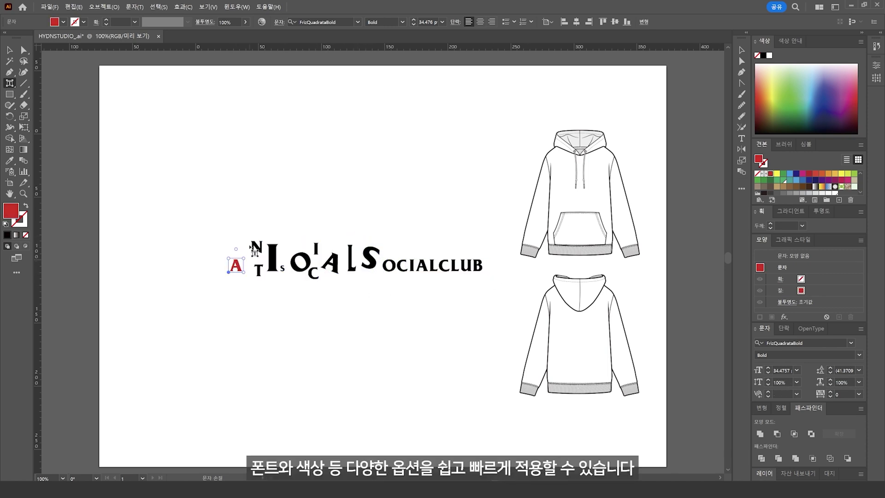
{"action": "left_click", "coordinate": [777, 173]}
{"action": "left_click", "coordinate": [272, 258]}
{"action": "left_click", "coordinate": [789, 173]}
{"action": "left_click", "coordinate": [282, 267]}
{"action": "left_click", "coordinate": [802, 173]}
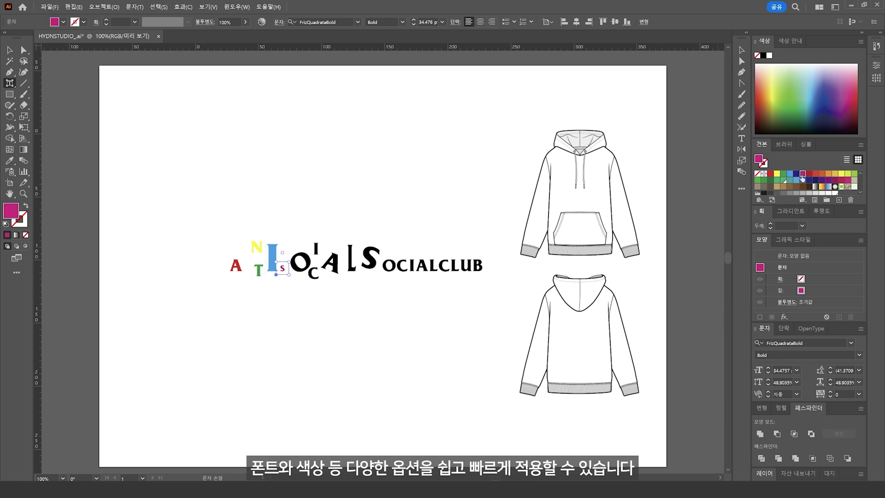
{"action": "left_click", "coordinate": [10, 49]}
{"action": "left_click", "coordinate": [803, 174]}
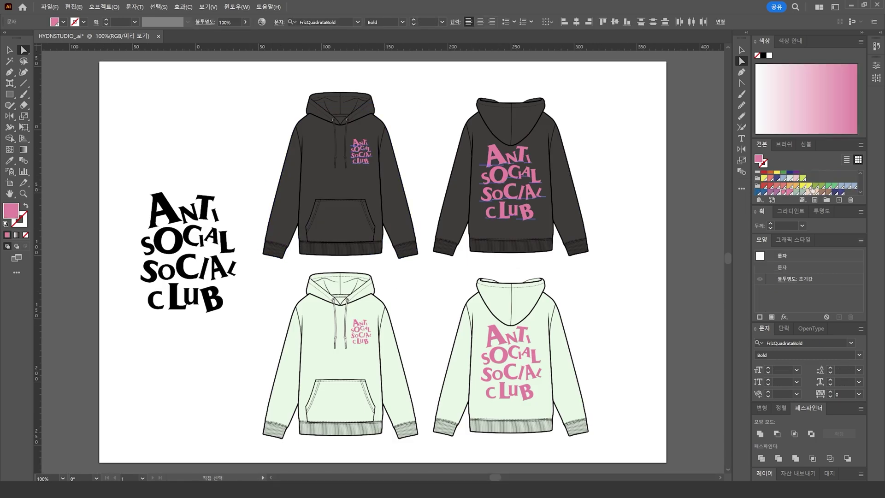
- Turn the charcoal hoodies' logos white and clear the selection
{"action": "scroll", "coordinate": [811, 190], "scroll_direction": "up", "scroll_amount": 3}
{"action": "left_click", "coordinate": [835, 193]}
{"action": "left_click", "coordinate": [685, 218]}
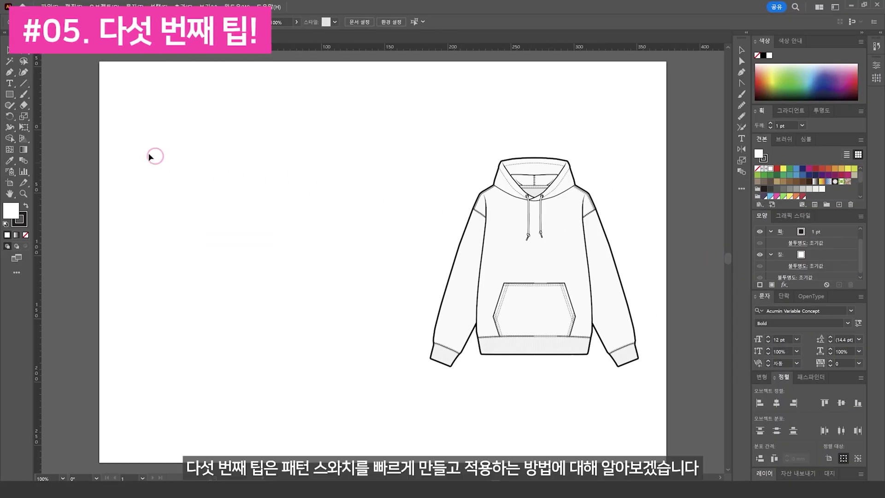
- Draw a cluster of seven stars with the Star tool, using a dark fill and no stroke
{"action": "left_click", "coordinate": [8, 94]}
{"action": "left_click", "coordinate": [46, 138]}
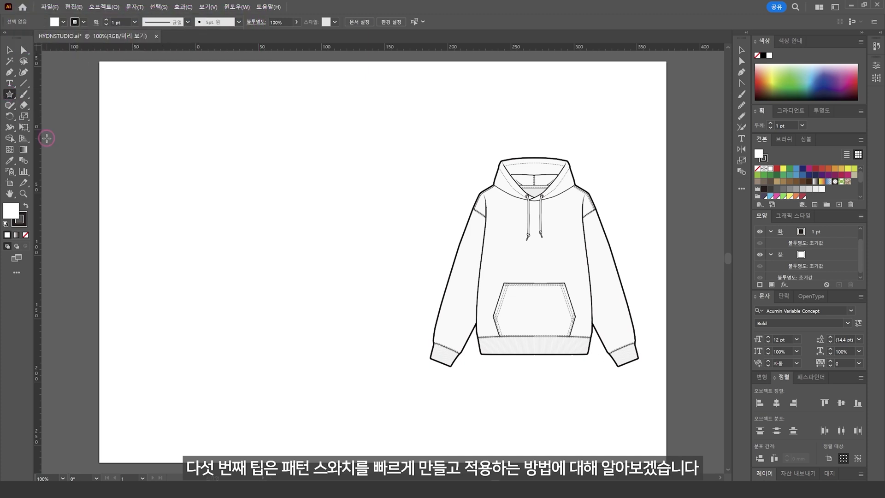
{"action": "left_click", "coordinate": [26, 205]}
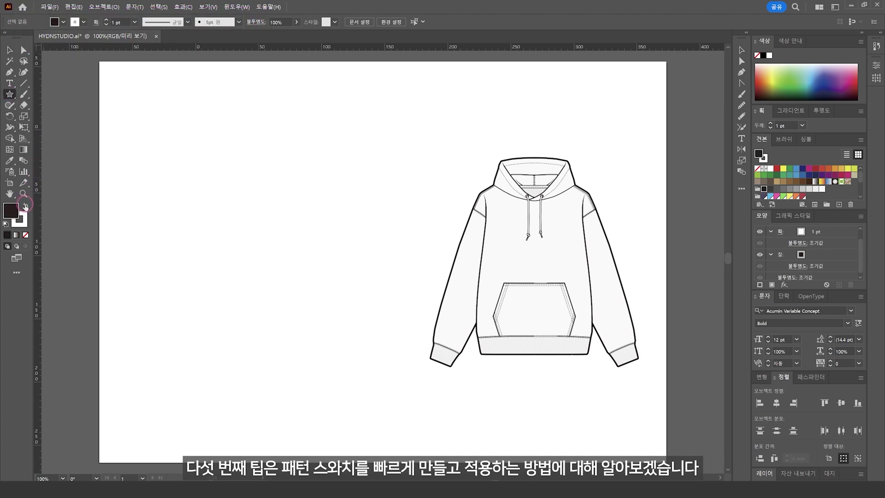
{"action": "left_click", "coordinate": [26, 234]}
{"action": "mouse_move", "coordinate": [278, 200]}
{"action": "left_mouse_down"}
{"action": "mouse_move", "coordinate": [283, 206]}
{"action": "mouse_move", "coordinate": [257, 231]}
{"action": "mouse_move", "coordinate": [256, 265]}
{"action": "mouse_move", "coordinate": [306, 281]}
{"action": "left_mouse_up"}
{"action": "left_click_drag", "start_coordinate": [278, 234], "coordinate": [286, 242]}
{"action": "left_click_drag", "start_coordinate": [304, 206], "coordinate": [315, 197]}
{"action": "left_click_drag", "start_coordinate": [308, 234], "coordinate": [313, 239]}
{"action": "key", "text": "v"}
{"action": "left_click_drag", "start_coordinate": [198, 178], "coordinate": [350, 302]}
- Colour the stars dark purple, green, blue, yellow, dark red, pink and orange from Swatches
{"action": "left_click", "coordinate": [286, 277]}
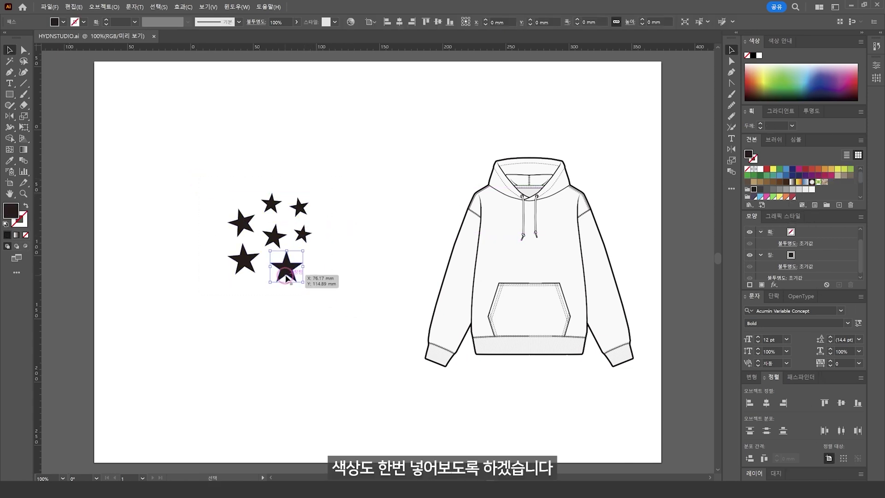
{"action": "left_click", "coordinate": [799, 168]}
{"action": "left_click", "coordinate": [274, 236]}
{"action": "left_click", "coordinate": [770, 197]}
{"action": "left_click", "coordinate": [242, 259]}
{"action": "left_click", "coordinate": [759, 196]}
{"action": "left_click", "coordinate": [302, 234]}
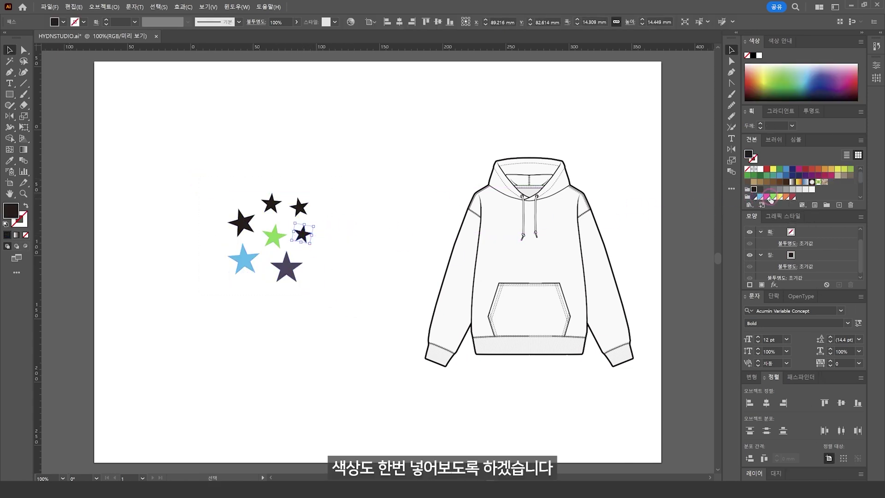
{"action": "left_click", "coordinate": [777, 196]}
{"action": "left_click", "coordinate": [298, 206]}
{"action": "left_click", "coordinate": [271, 203]}
{"action": "left_click", "coordinate": [763, 197]}
{"action": "left_click", "coordinate": [241, 222]}
{"action": "left_click", "coordinate": [786, 196]}
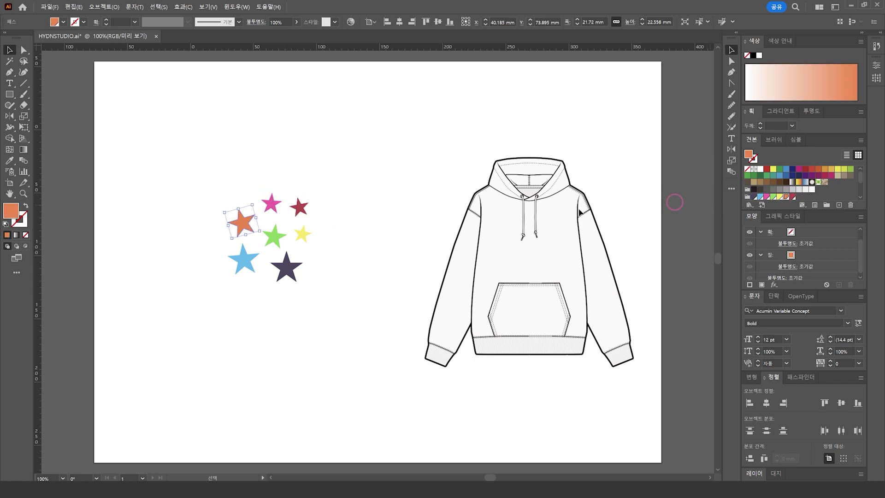
- Turn the seven-star group into a pattern swatch and delete the original stars
{"action": "left_click_drag", "start_coordinate": [226, 193], "coordinate": [327, 282]}
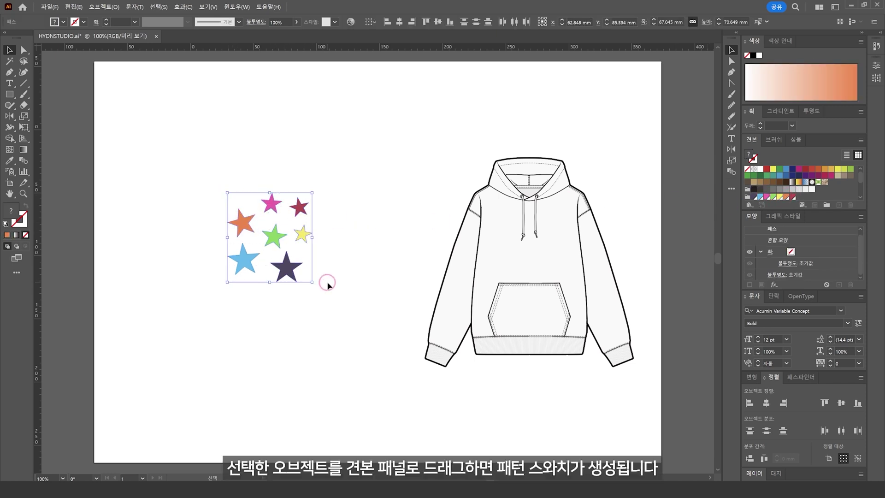
{"action": "left_click_drag", "start_coordinate": [315, 236], "coordinate": [837, 185]}
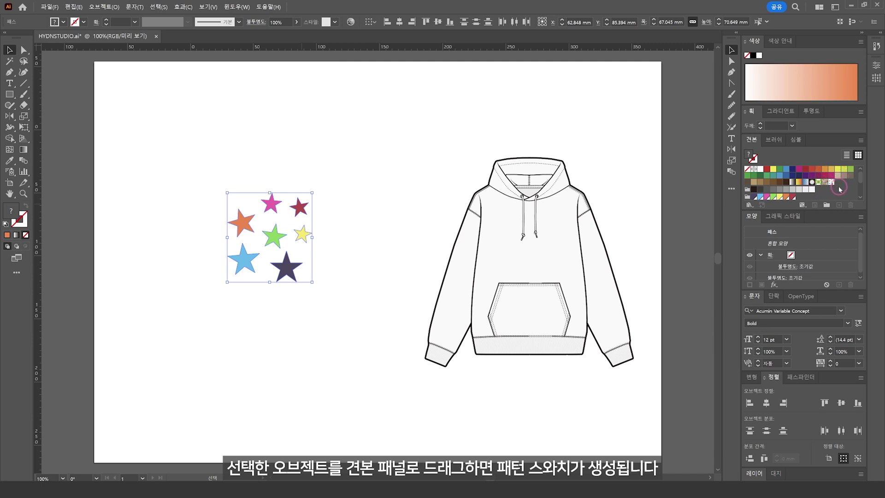
{"action": "left_click", "coordinate": [302, 234]}
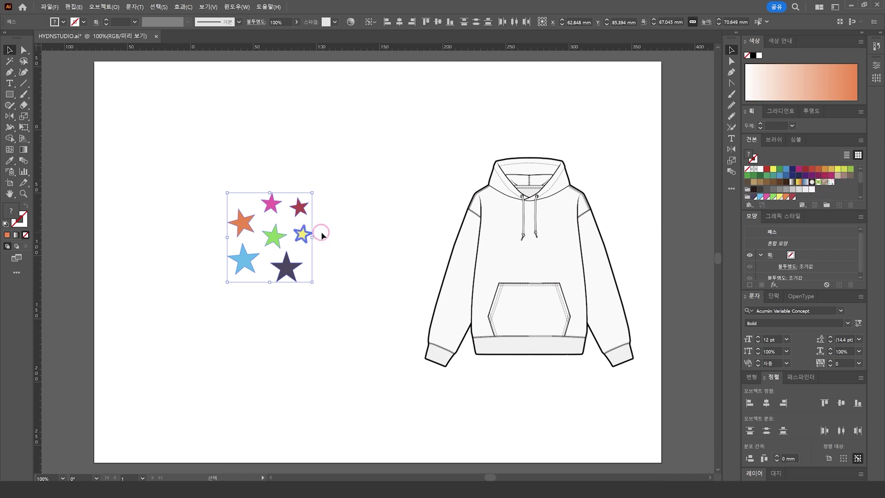
{"action": "key", "text": "Delete"}
{"action": "left_click", "coordinate": [10, 94]}
- Draw a square left of the hoodie and fill it with the star pattern swatch
{"action": "key", "text": "d"}
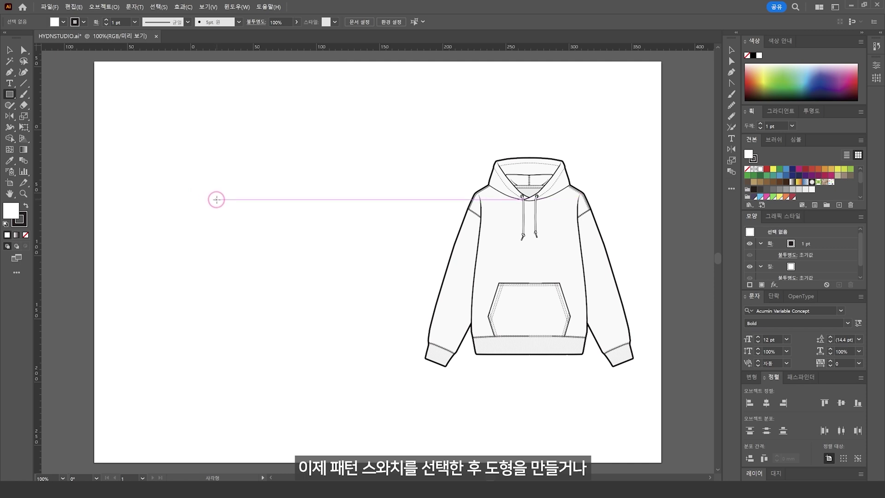
{"action": "left_click_drag", "start_coordinate": [217, 200], "coordinate": [277, 257]}
{"action": "key", "text": "v"}
{"action": "left_click_drag", "start_coordinate": [260, 225], "coordinate": [317, 266]}
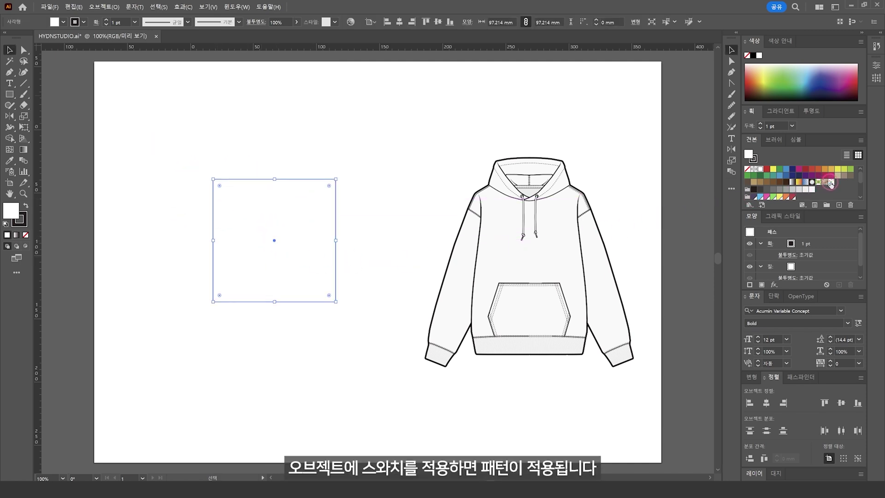
{"action": "left_click", "coordinate": [830, 183]}
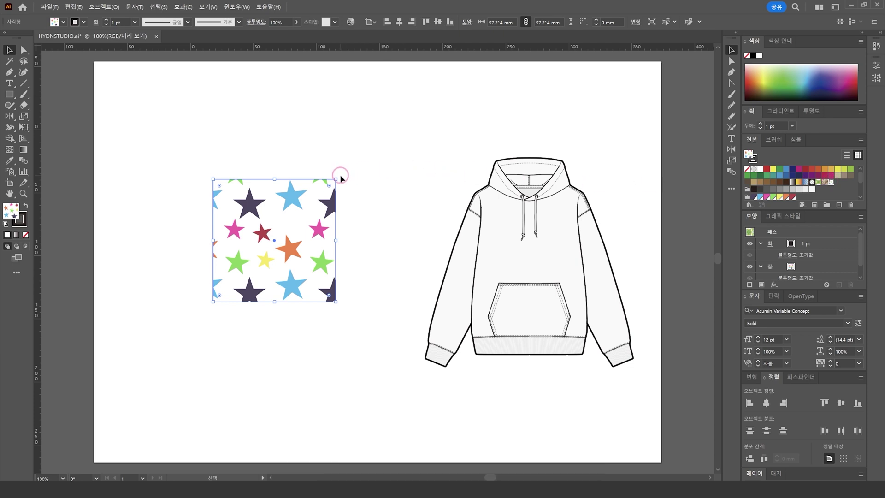
- Test rotating and reflecting the pattern square, then undo its enlargement back to 99.407 mm
{"action": "left_click_drag", "start_coordinate": [339, 176], "coordinate": [277, 152]}
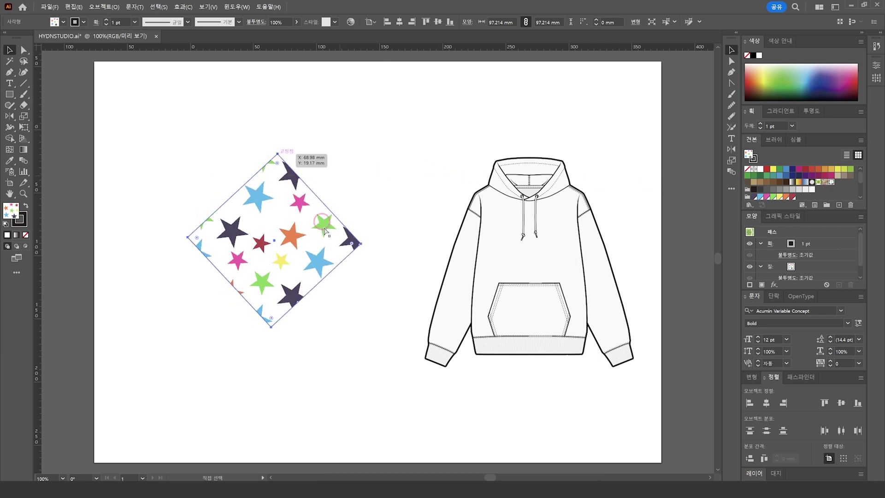
{"action": "key", "text": "ctrl+z"}
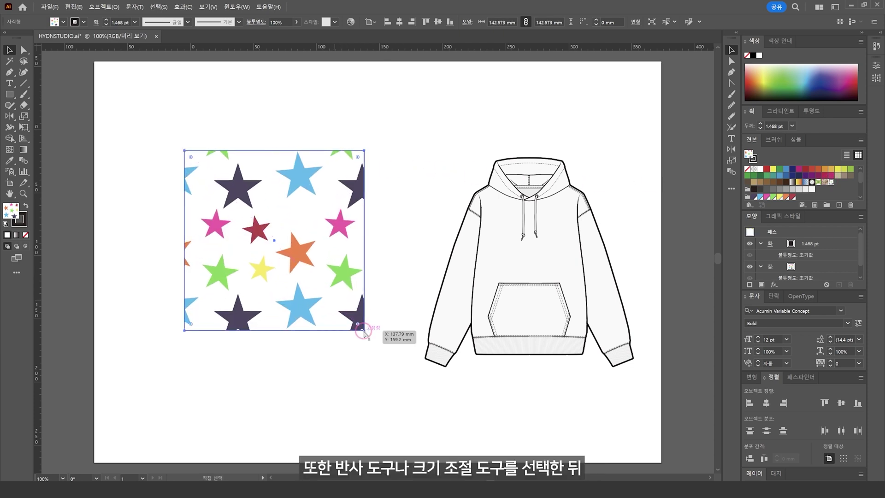
{"action": "double_click", "coordinate": [11, 117]}
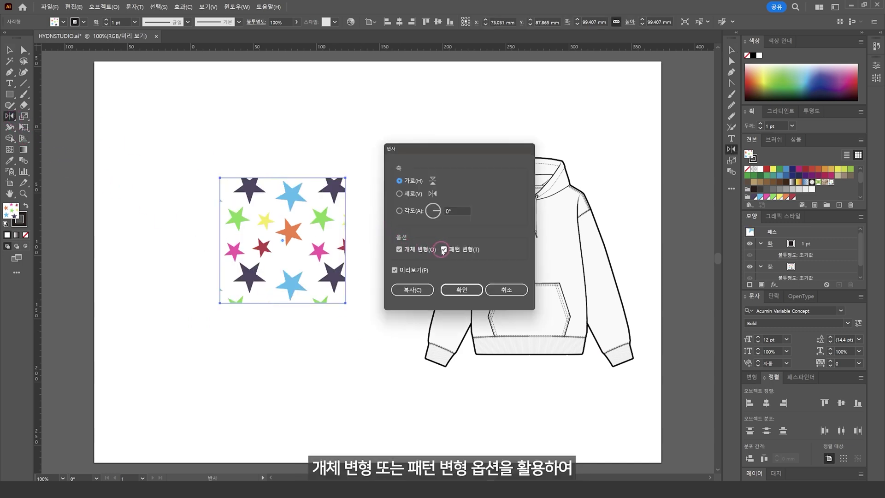
{"action": "left_click", "coordinate": [461, 289]}
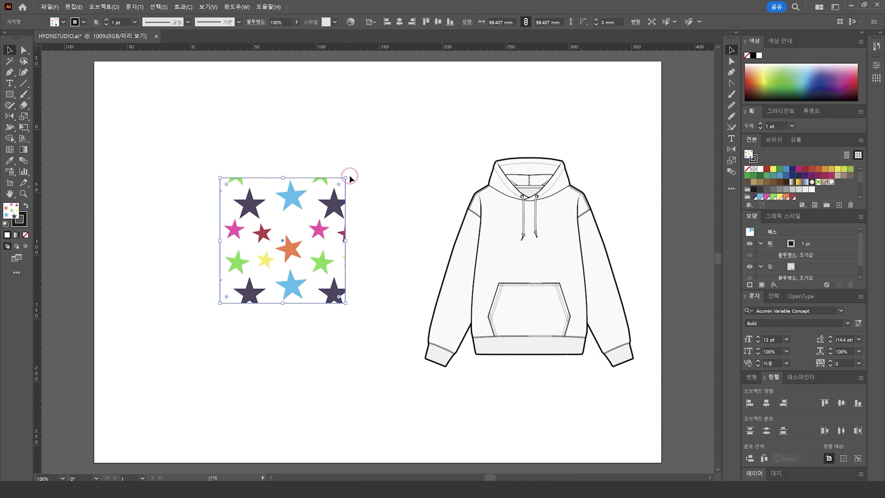
{"action": "mouse_move", "coordinate": [305, 263]}
{"action": "left_mouse_down"}
{"action": "mouse_move", "coordinate": [356, 181]}
{"action": "mouse_move", "coordinate": [303, 260]}
{"action": "left_mouse_up"}
{"action": "left_click_drag", "start_coordinate": [346, 306], "coordinate": [406, 364]}
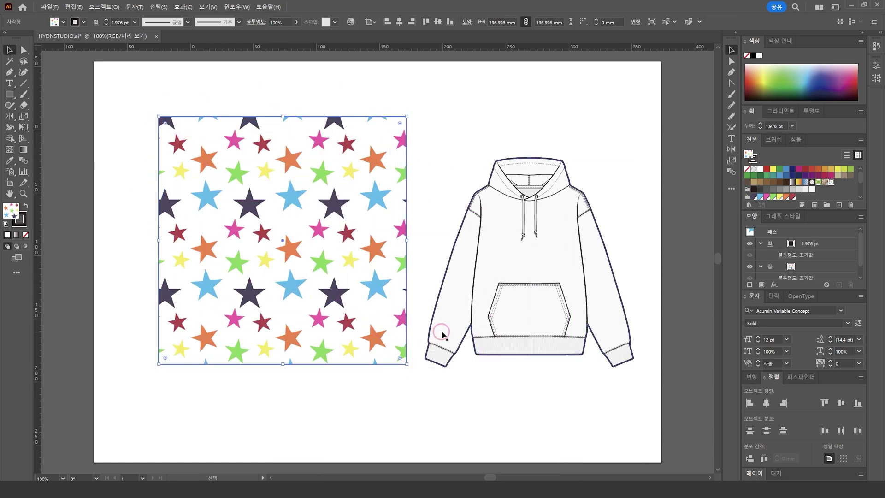
{"action": "key", "text": "ctrl+z"}
{"action": "left_click", "coordinate": [397, 274]}
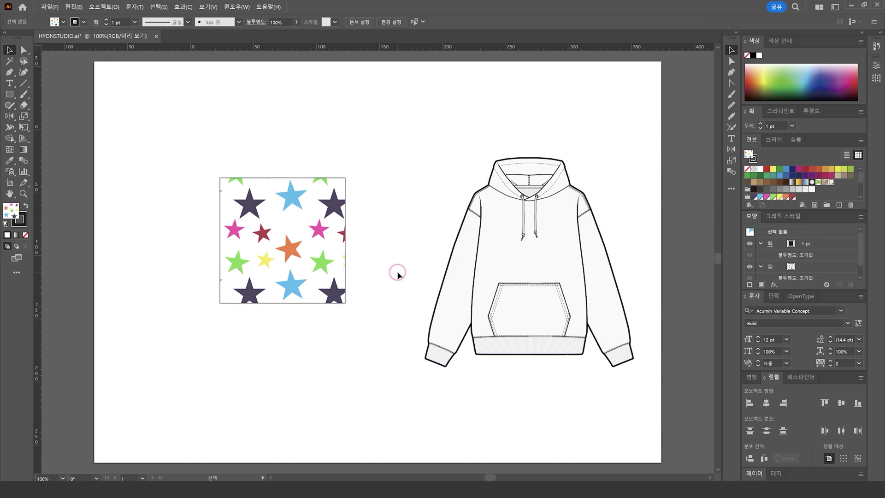
- Fill the hoodie outline with the star pattern and shift the whole hoodie down and left
{"action": "left_click", "coordinate": [479, 274]}
{"action": "left_click", "coordinate": [829, 183]}
{"action": "left_click", "coordinate": [692, 321]}
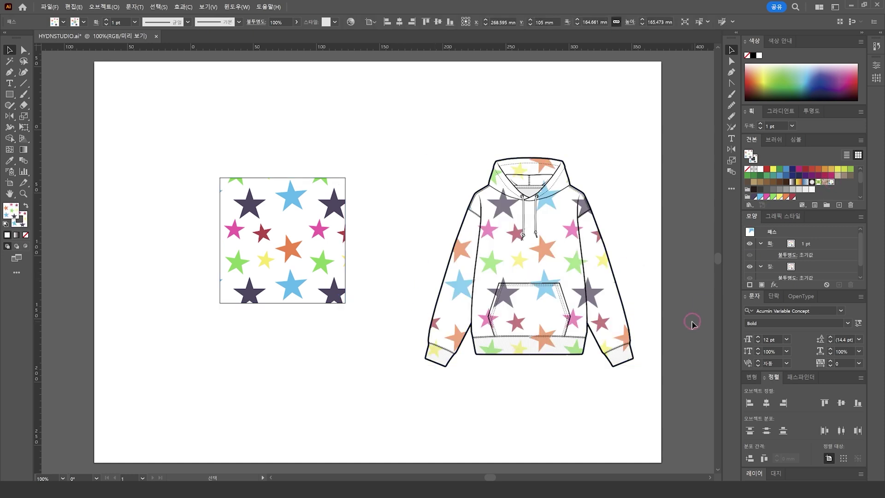
{"action": "left_click_drag", "start_coordinate": [377, 138], "coordinate": [671, 404]}
{"action": "mouse_move", "coordinate": [594, 322]}
{"action": "left_mouse_down"}
{"action": "mouse_move", "coordinate": [572, 335]}
{"action": "mouse_move", "coordinate": [601, 318]}
{"action": "left_mouse_up"}
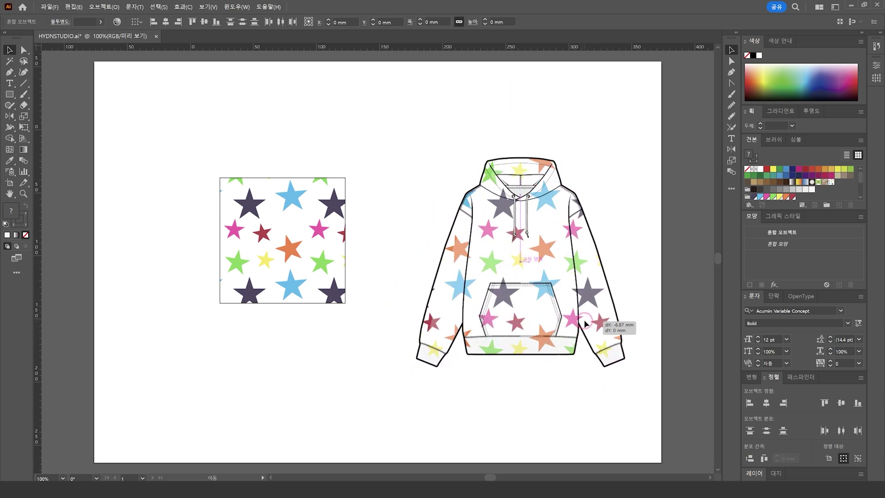
{"action": "left_click", "coordinate": [654, 257]}
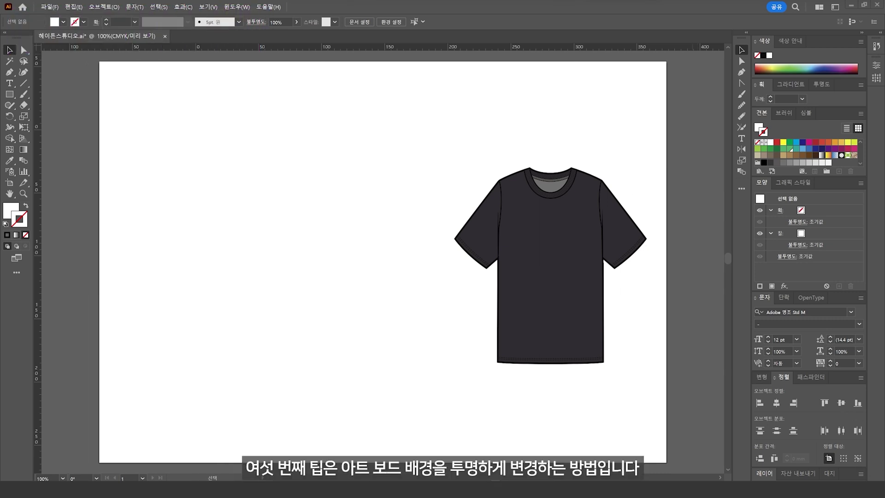
- Locate the hidden white globe and ADVENTURE group by selecting, then open the View menu
{"action": "key", "text": "d"}
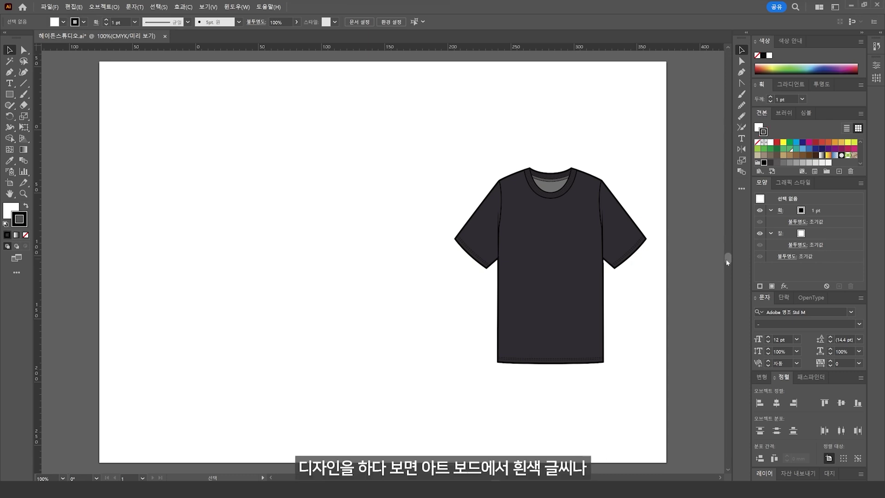
{"action": "left_click_drag", "start_coordinate": [99, 67], "coordinate": [652, 441]}
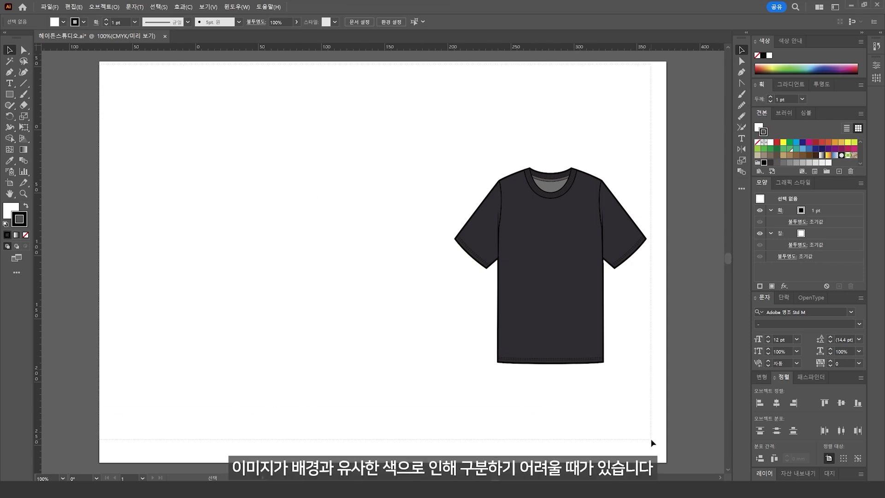
{"action": "left_click", "coordinate": [465, 348]}
{"action": "left_click", "coordinate": [424, 323]}
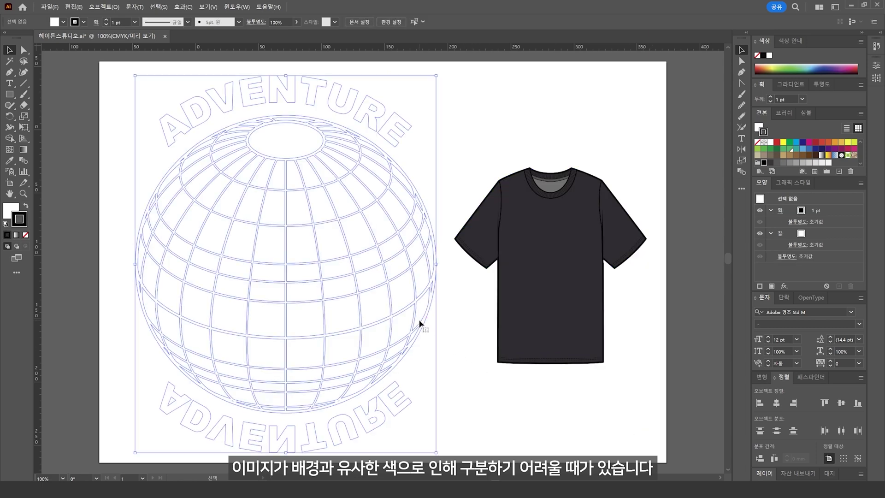
{"action": "left_click", "coordinate": [451, 336]}
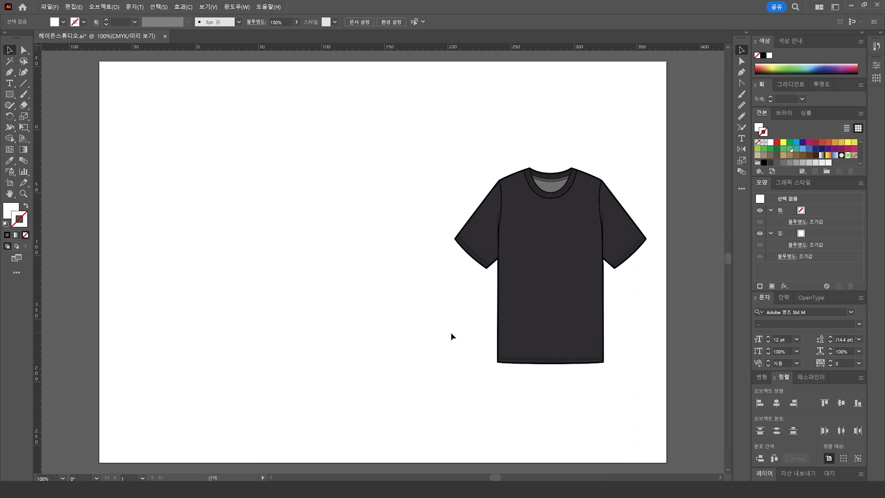
{"action": "key", "text": "d"}
{"action": "left_click", "coordinate": [202, 7]}
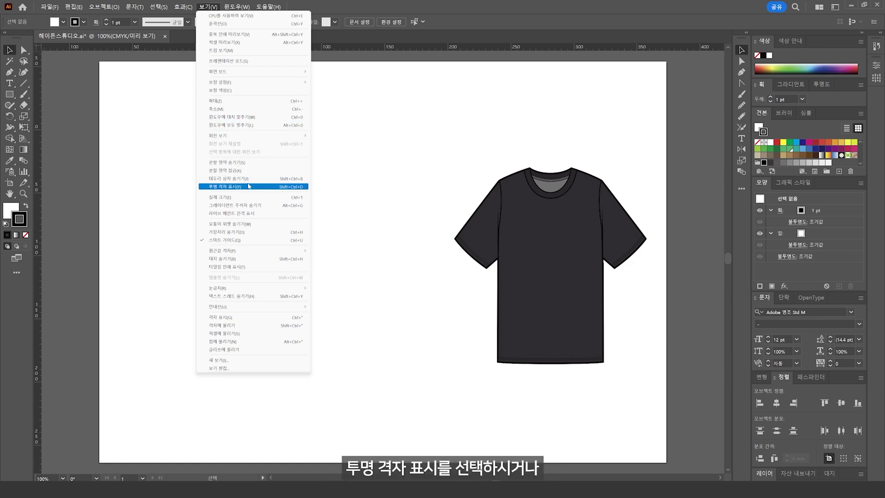
- Show the transparency grid and select the white globe and ADVENTURE group
{"action": "left_click", "coordinate": [249, 186]}
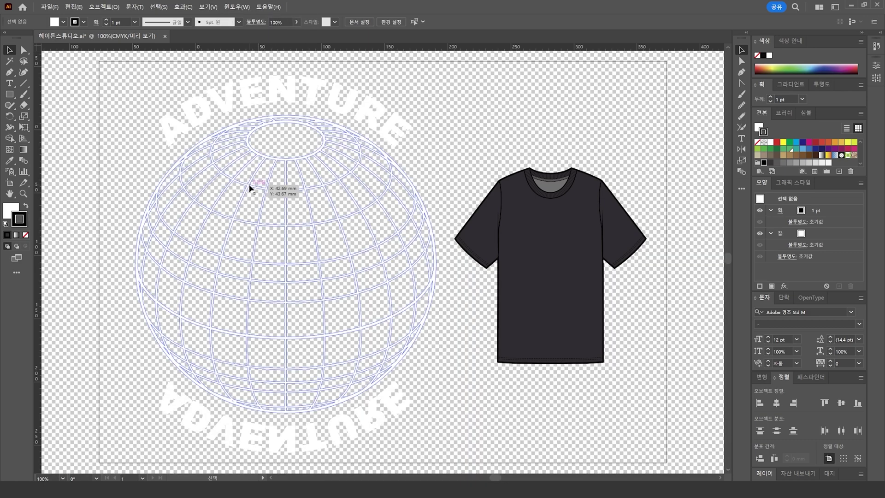
{"action": "left_click", "coordinate": [343, 193]}
{"action": "left_click", "coordinate": [356, 188]}
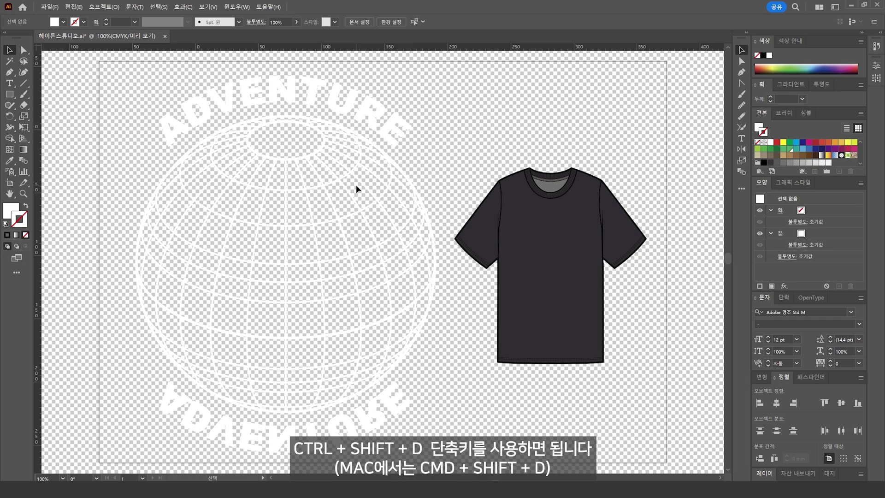
{"action": "left_click", "coordinate": [431, 431]}
- Shrink the globe logo onto the shirt's left chest, then hide the transparency grid
{"action": "mouse_move", "coordinate": [438, 455]}
{"action": "left_mouse_down"}
{"action": "mouse_move", "coordinate": [293, 293]}
{"action": "mouse_move", "coordinate": [579, 218]}
{"action": "left_mouse_up"}
{"action": "key", "text": "ctrl+a"}
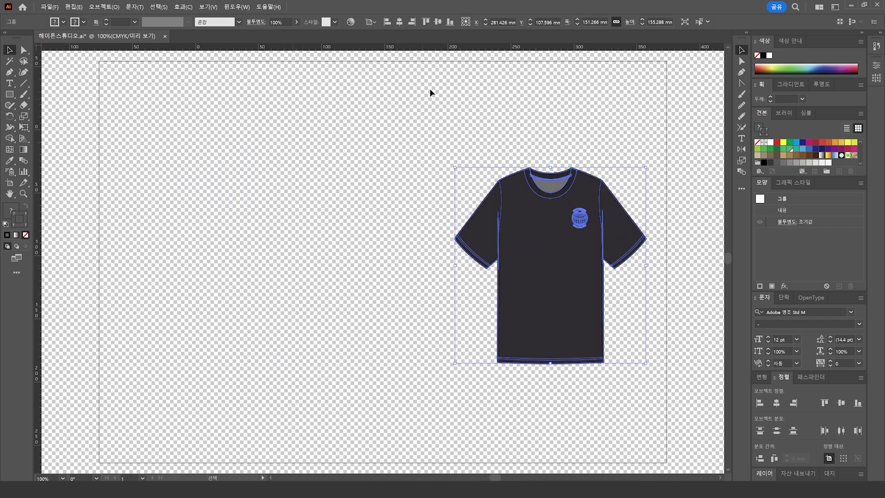
{"action": "left_click", "coordinate": [399, 21]}
{"action": "left_click", "coordinate": [404, 88]}
{"action": "key", "text": "ctrl+shift+d"}
{"action": "key", "text": "ctrl+equal"}
{"action": "key", "text": "ctrl+equal"}
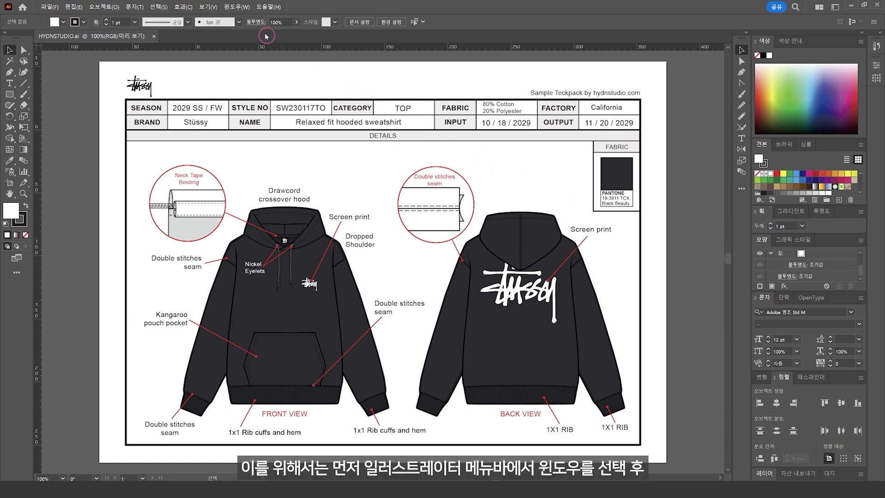
- Open a second window of the tech pack and tile both windows side by side
{"action": "left_click", "coordinate": [238, 8]}
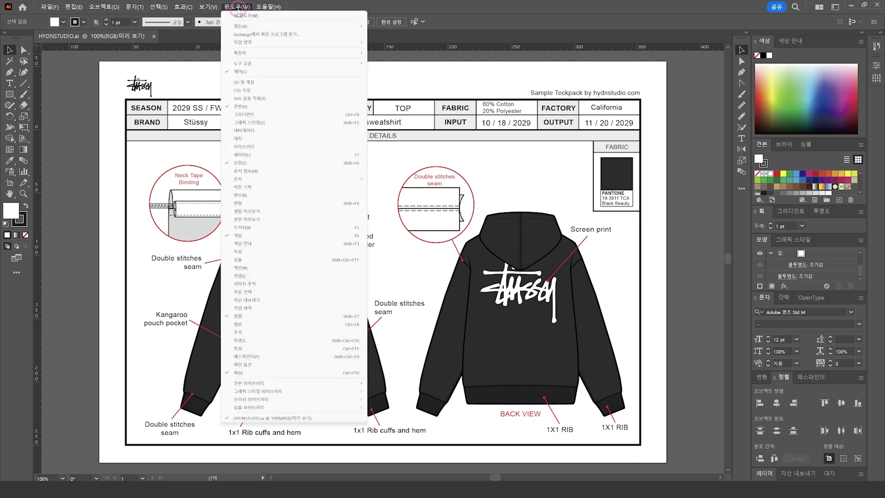
{"action": "left_click", "coordinate": [263, 20]}
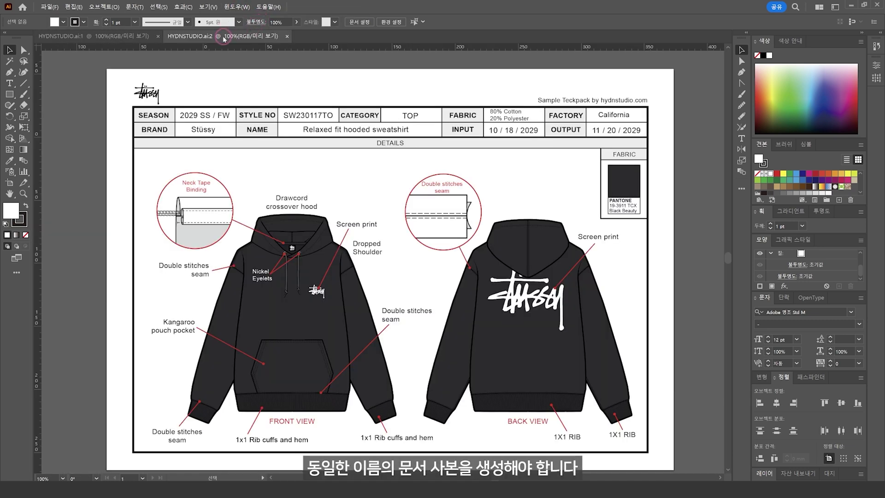
{"action": "left_click", "coordinate": [127, 38]}
{"action": "left_click", "coordinate": [192, 36]}
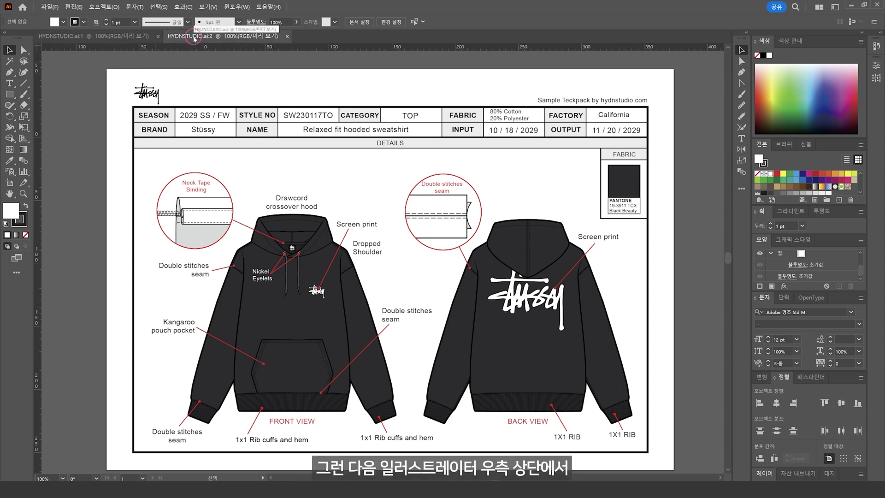
{"action": "left_click", "coordinate": [818, 8]}
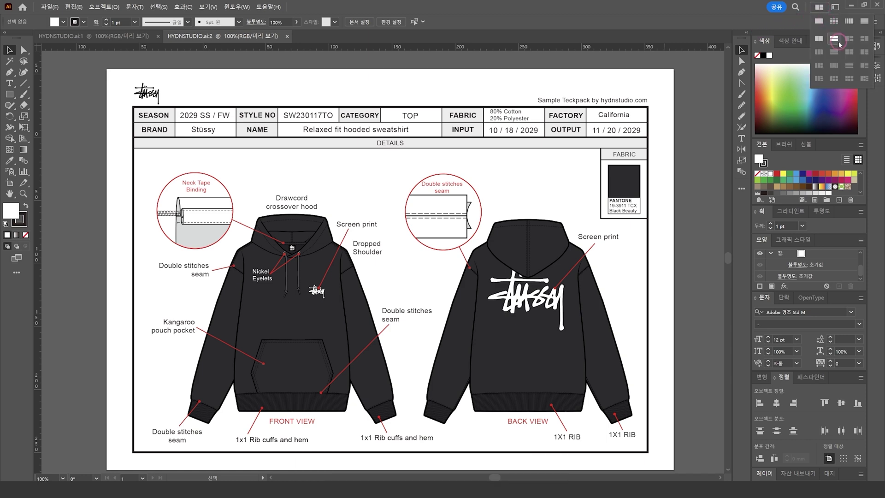
{"action": "left_click", "coordinate": [837, 44]}
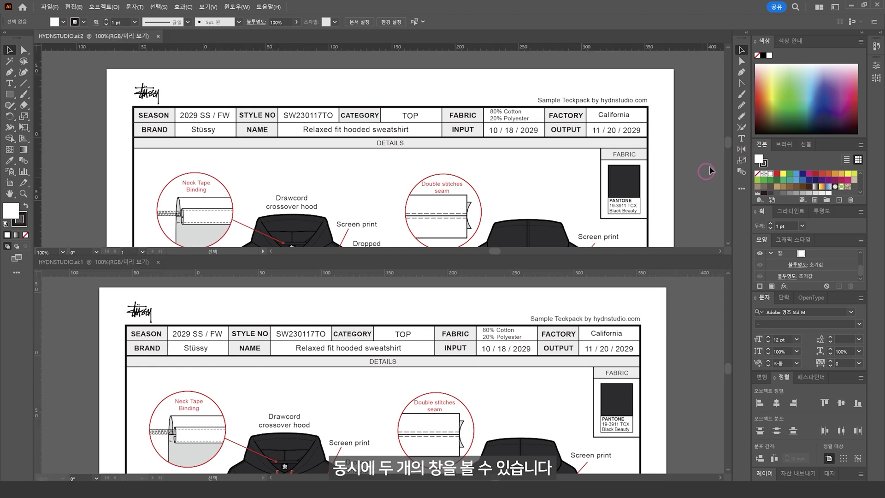
{"action": "left_click", "coordinate": [819, 7]}
{"action": "left_click", "coordinate": [818, 39]}
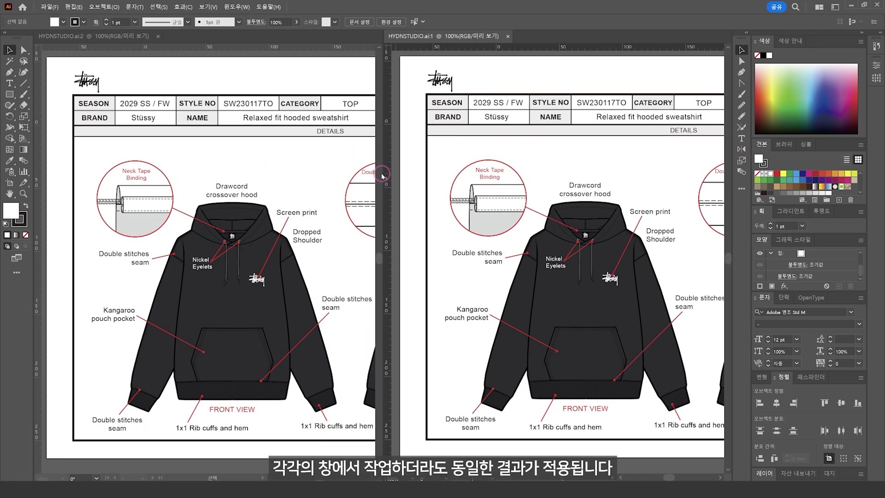
- Fill the front-view hoodie with a purple swatch
{"action": "key", "text": "ctrl+minus"}
{"action": "left_click", "coordinate": [210, 164]}
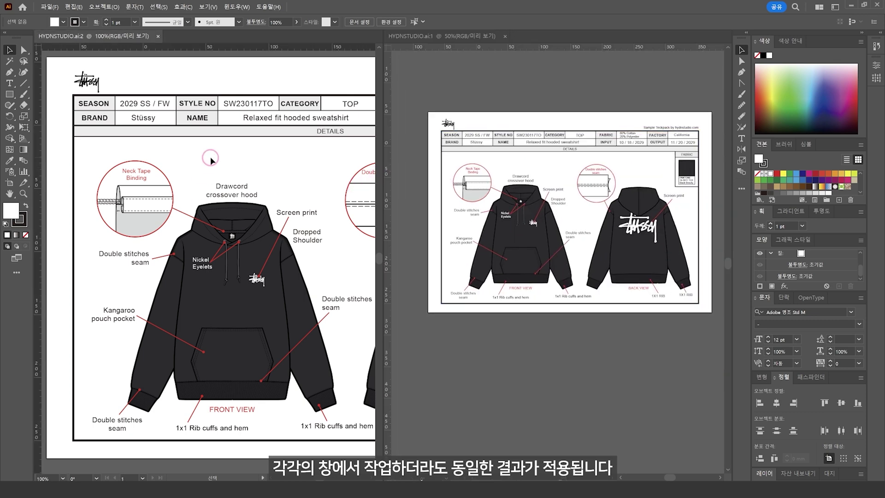
{"action": "key", "text": "a"}
{"action": "left_click", "coordinate": [259, 258]}
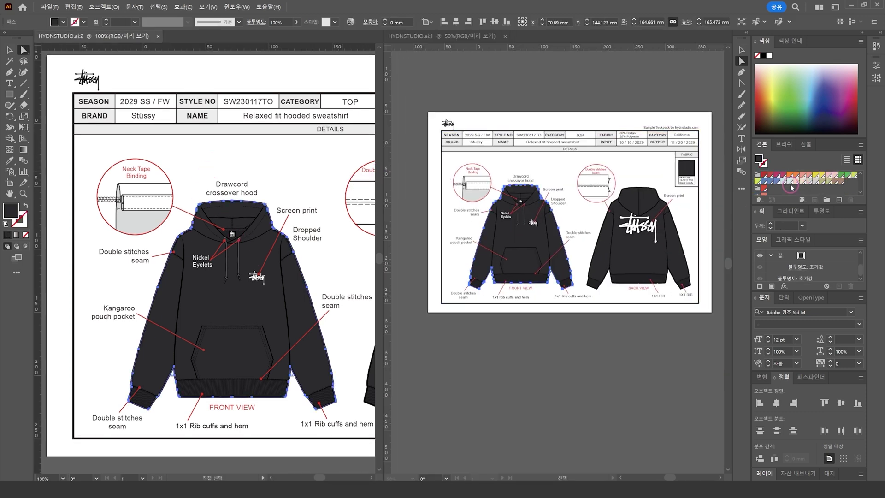
{"action": "left_click", "coordinate": [782, 181]}
{"action": "key", "text": "ctrl+plus"}
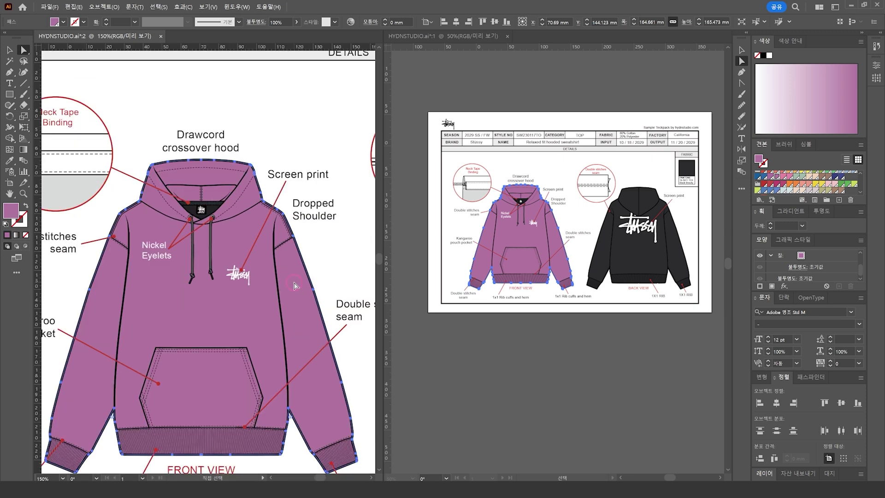
{"action": "key", "text": "i"}
{"action": "key", "text": "ctrl+plus"}
{"action": "key", "text": "ctrl+plus"}
{"action": "key", "text": "ctrl+minus"}
{"action": "key", "text": "ctrl+minus"}
{"action": "key", "text": "ctrl+minus"}
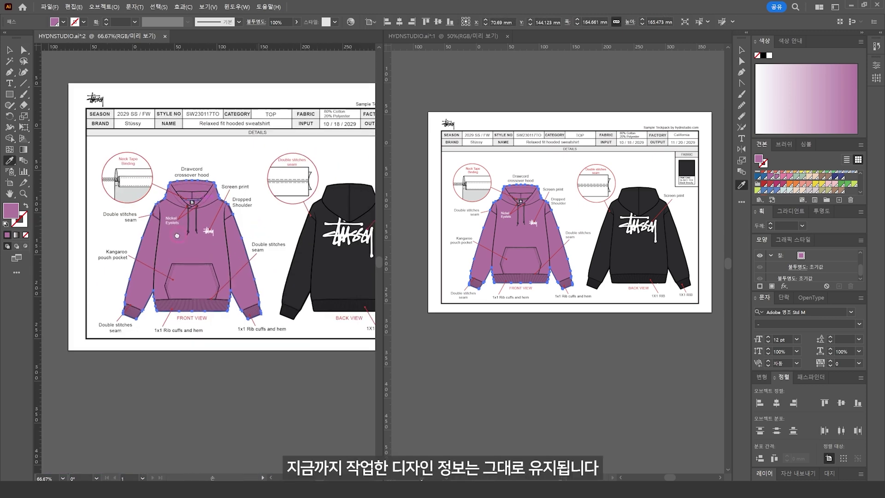
{"action": "key", "text": "ctrl+plus"}
{"action": "key", "text": "ctrl+plus"}
- Eyedrop the purple onto the back hoodie's body and hood, then delete the black fabric swatch
{"action": "left_click", "coordinate": [267, 276], "text": "alt"}
{"action": "key", "text": "ctrl+minus"}
{"action": "left_click", "coordinate": [285, 186], "text": "alt"}
{"action": "left_click_drag", "start_coordinate": [285, 186], "coordinate": [303, 236]}
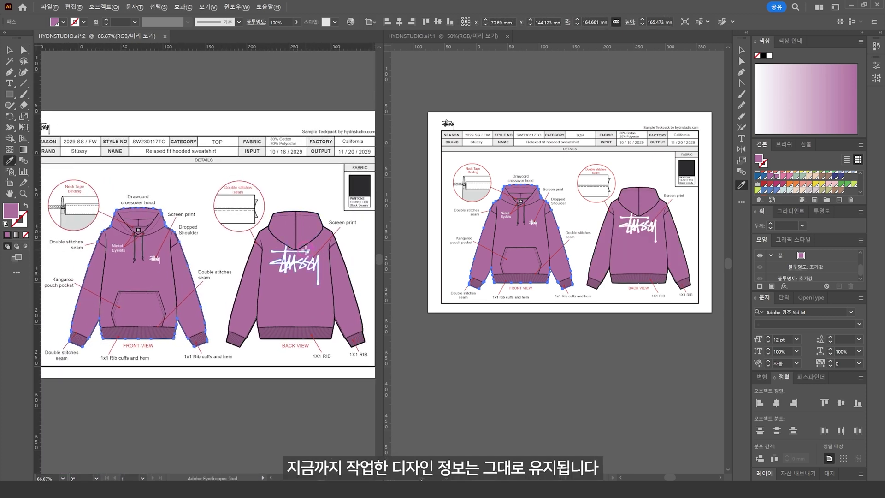
{"action": "key", "text": "ctrl+minus"}
{"action": "key", "text": "ctrl+plus"}
{"action": "left_click", "coordinate": [23, 50]}
{"action": "left_click", "coordinate": [289, 178]}
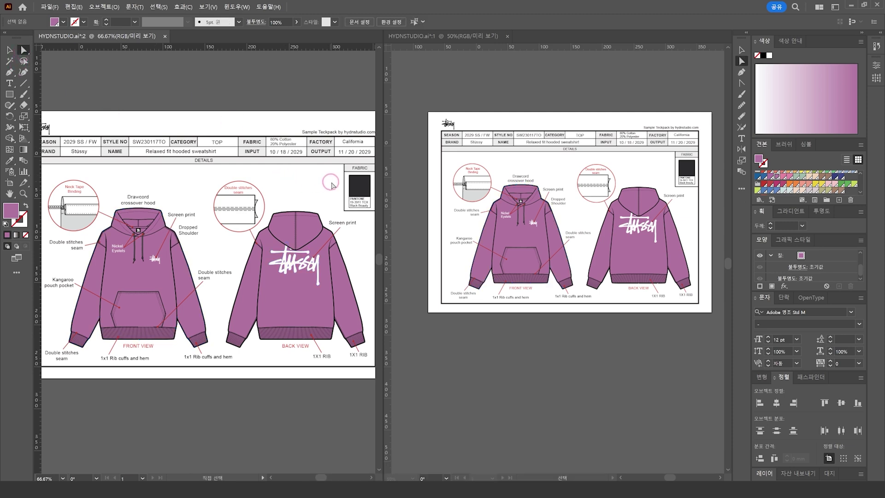
{"action": "left_click", "coordinate": [362, 208]}
{"action": "key", "text": "Delete"}
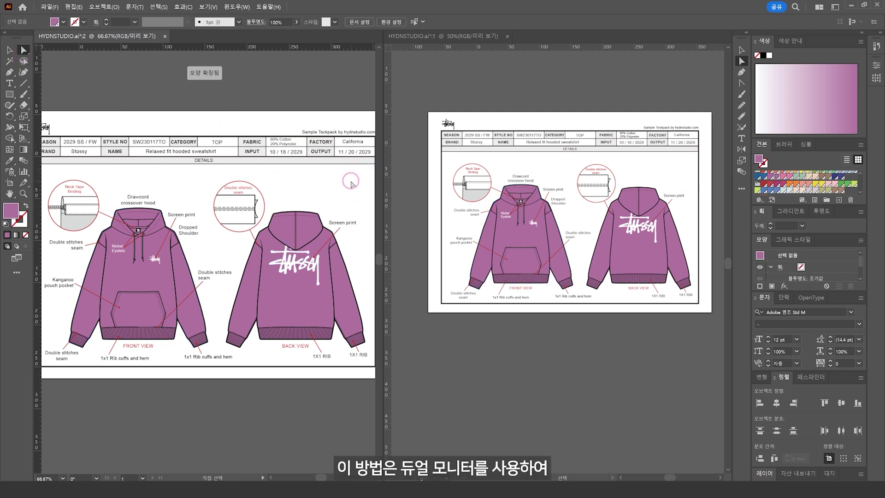
- Close the second document window, leaving one tech-pack window
{"action": "left_click", "coordinate": [384, 189]}
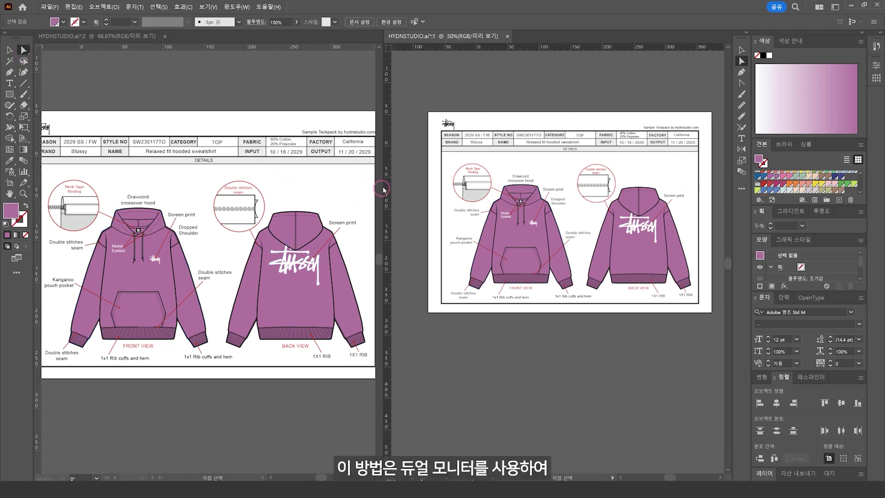
{"action": "left_click", "coordinate": [507, 37]}
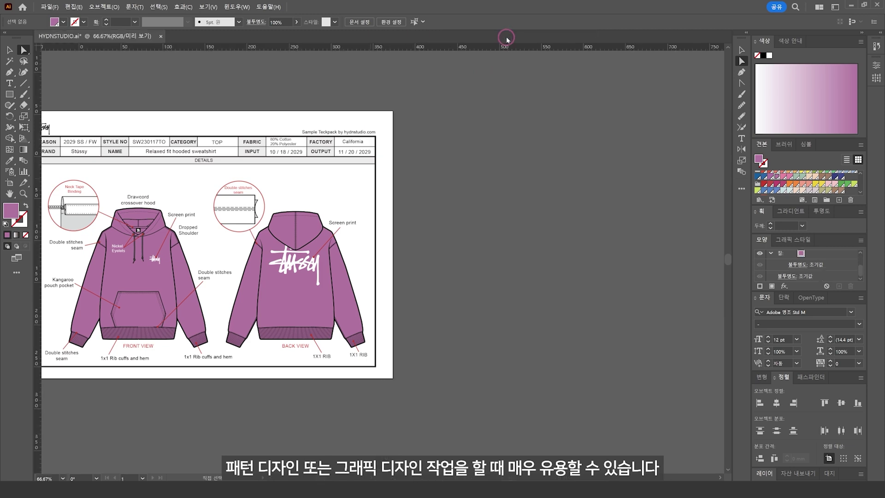
{"action": "key", "text": "ctrl+1"}
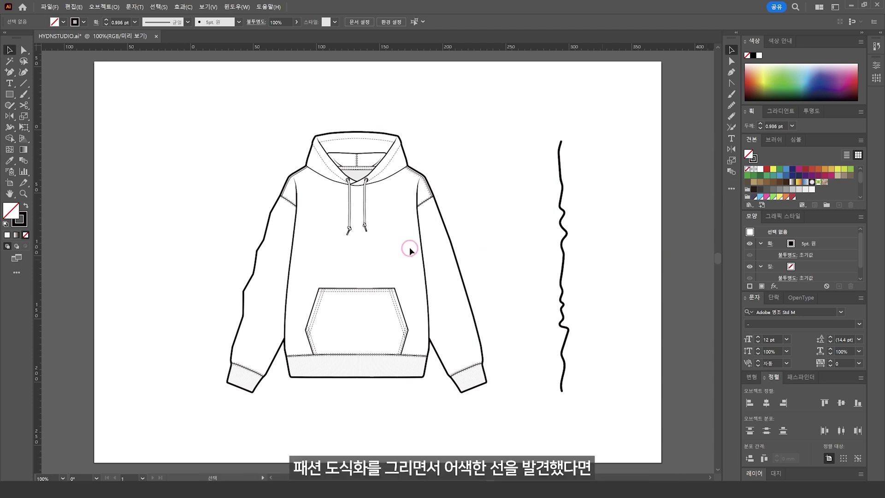
- Smooth the jagged left sleeve with the Smooth Tool and set its fidelity to the smoothest end
{"action": "left_click", "coordinate": [246, 290]}
{"action": "left_click", "coordinate": [233, 317]}
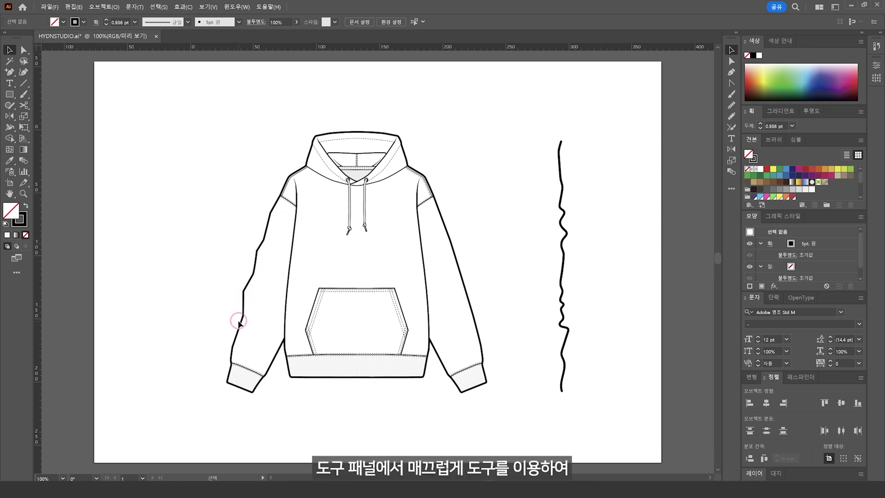
{"action": "left_click", "coordinate": [9, 106]}
{"action": "right_click", "coordinate": [11, 107]}
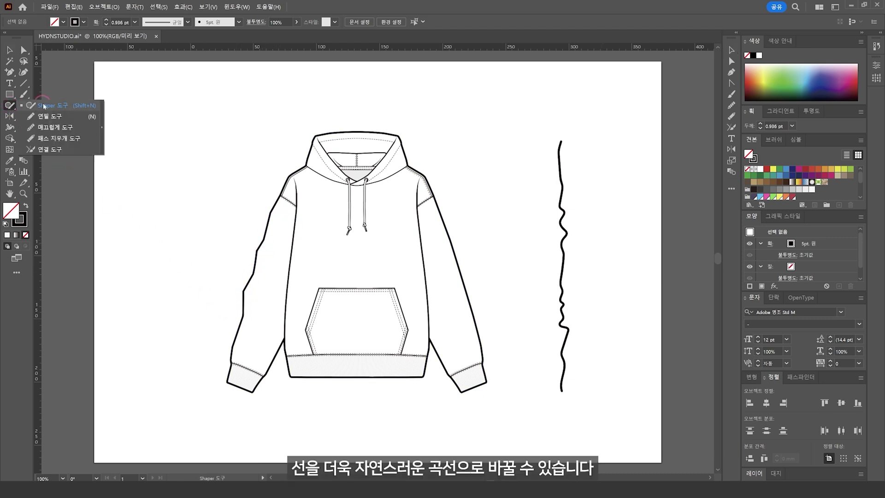
{"action": "left_click", "coordinate": [57, 128]}
{"action": "left_click", "coordinate": [238, 332], "text": "ctrl"}
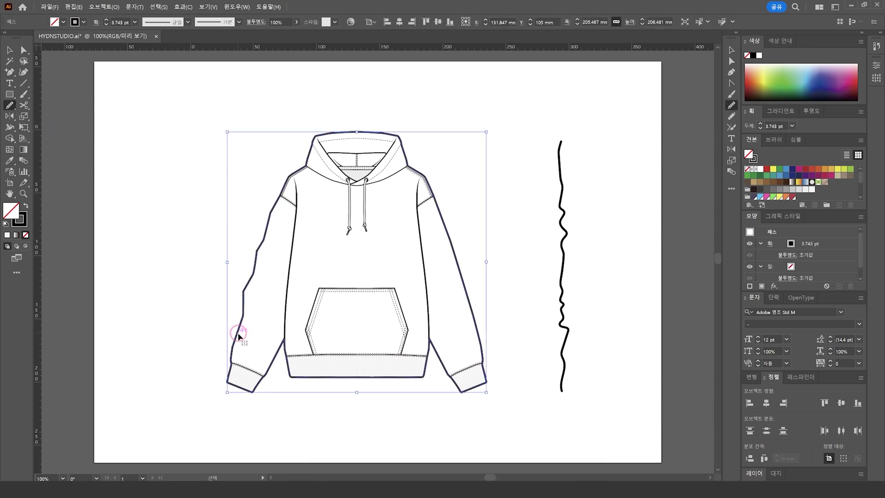
{"action": "left_click_drag", "start_coordinate": [238, 333], "coordinate": [279, 196]}
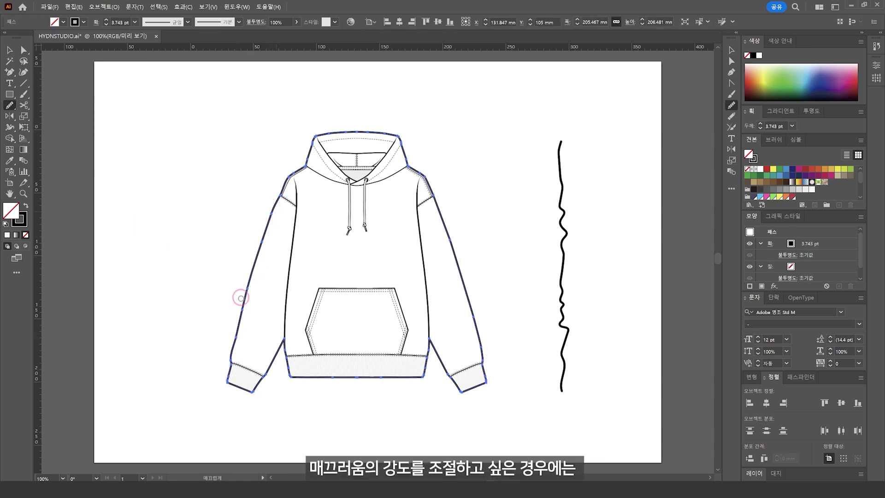
{"action": "left_click_drag", "start_coordinate": [241, 298], "coordinate": [282, 196]}
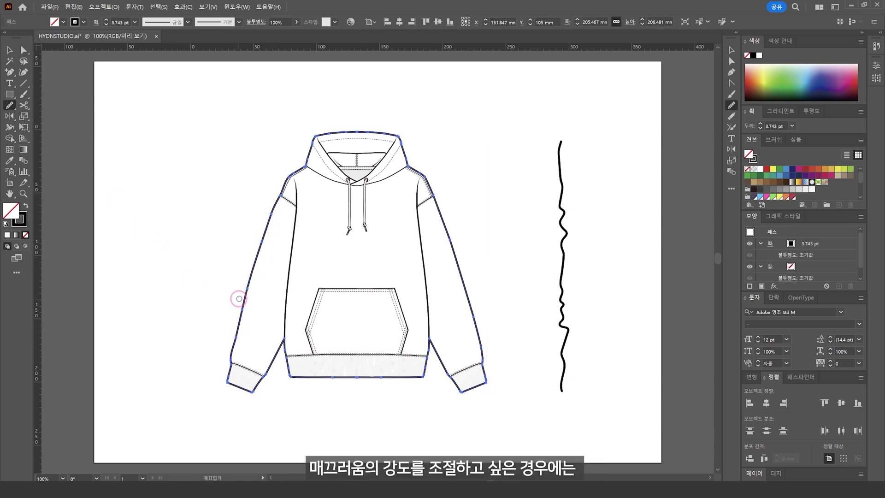
{"action": "left_click", "coordinate": [239, 263], "text": "ctrl"}
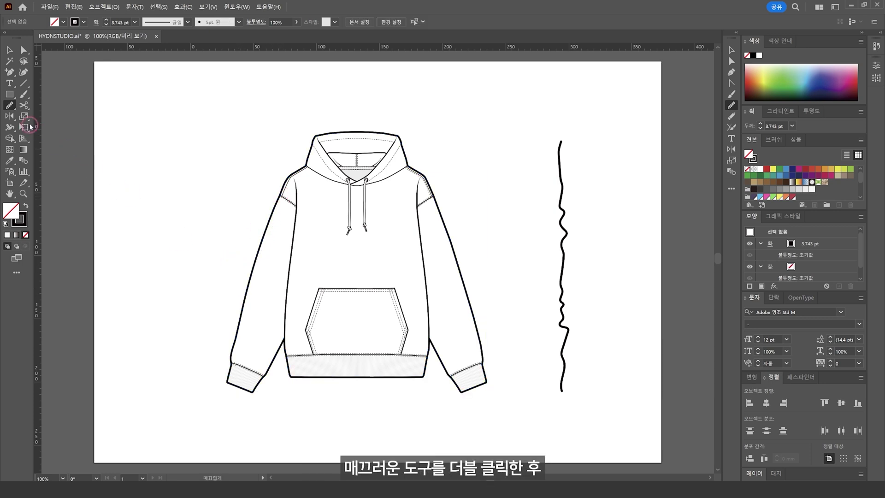
{"action": "double_click", "coordinate": [10, 105]}
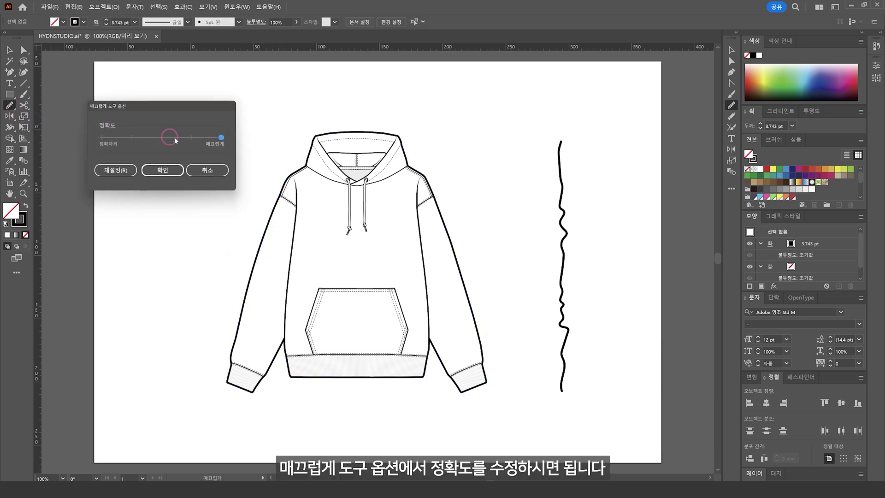
{"action": "left_click_drag", "start_coordinate": [221, 137], "coordinate": [93, 137]}
- Confirm the smoothing options, then straighten the wavy vertical line by Alt-dragging the Paintbrush along it
{"action": "left_click", "coordinate": [162, 170]}
{"action": "left_click", "coordinate": [26, 96]}
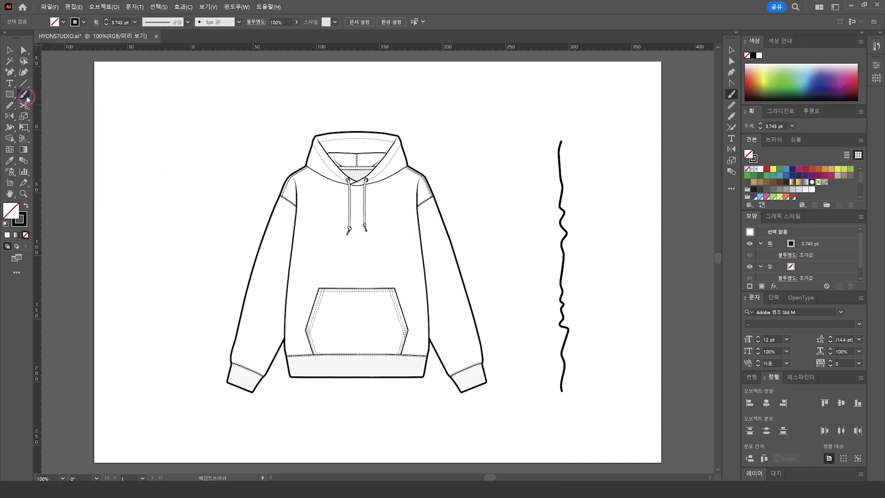
{"action": "left_click_drag", "start_coordinate": [27, 98], "coordinate": [51, 99]}
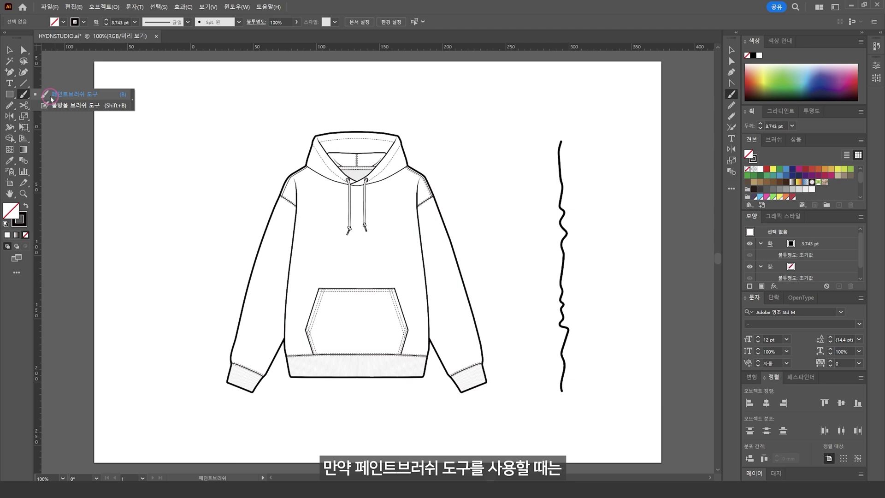
{"action": "left_click", "coordinate": [51, 99]}
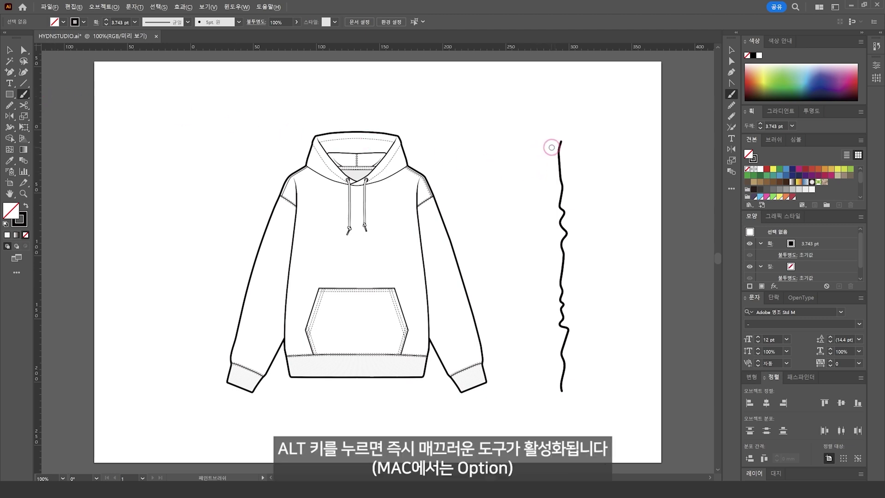
{"action": "left_click", "coordinate": [557, 145], "text": "ctrl"}
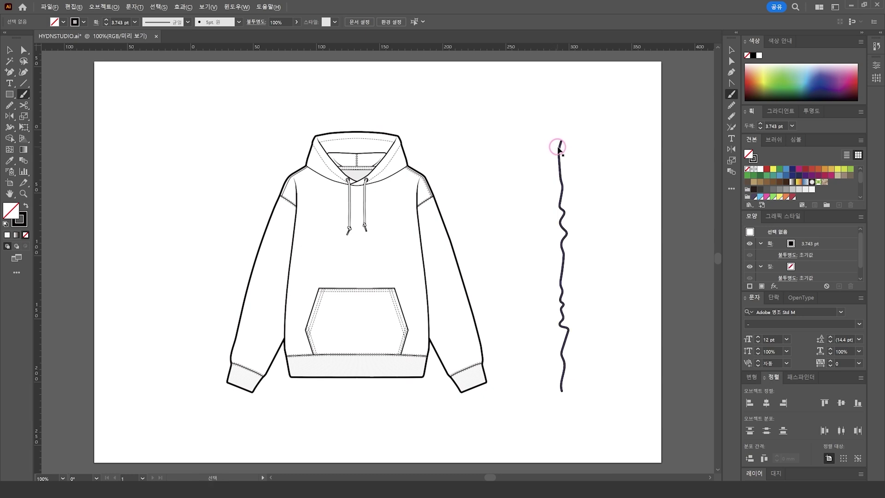
{"action": "left_click_drag", "start_coordinate": [559, 143], "coordinate": [564, 353]}
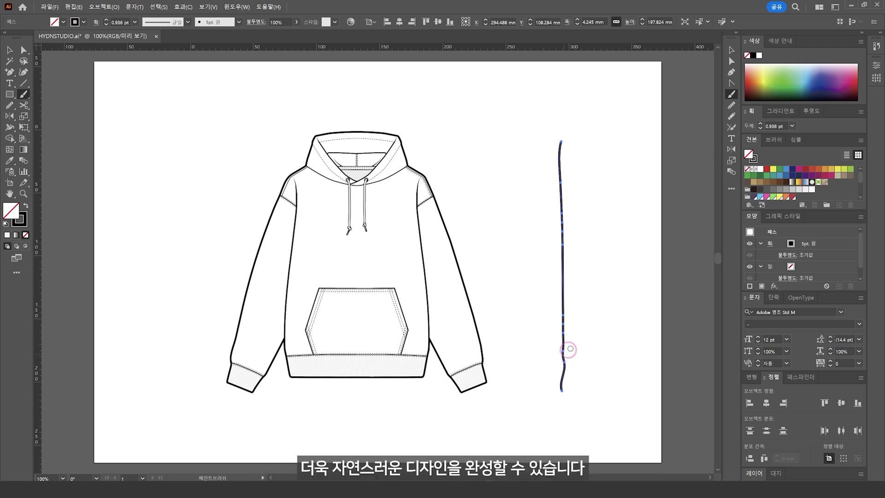
{"action": "key", "text": "ctrl+shift+a"}
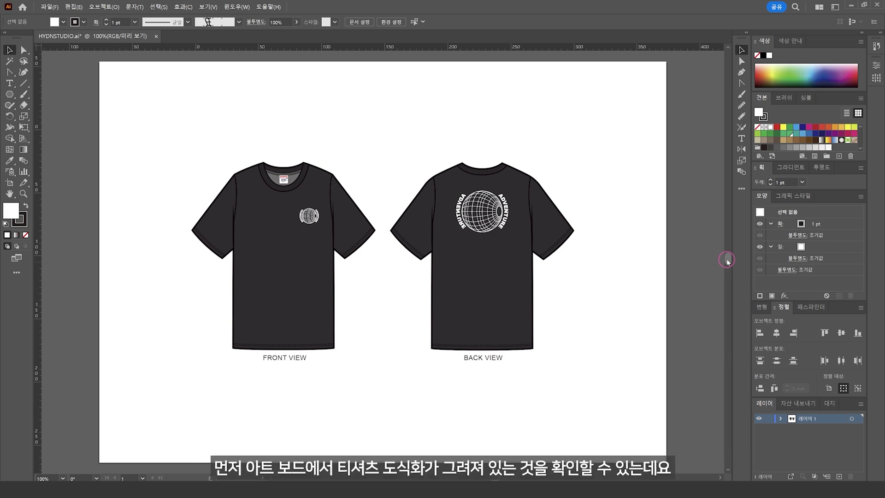
- Switch to Outline view and locate the hidden stray objects around the T-shirt views
{"action": "left_click", "coordinate": [329, 240]}
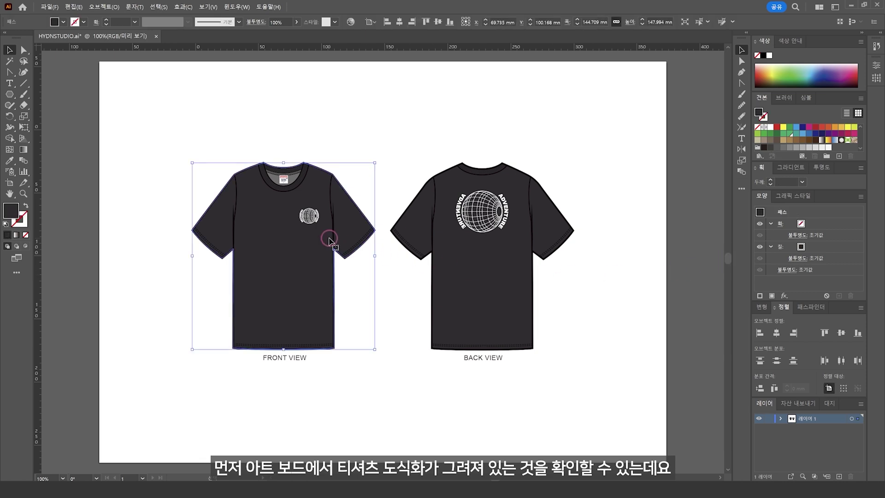
{"action": "left_click", "coordinate": [475, 257]}
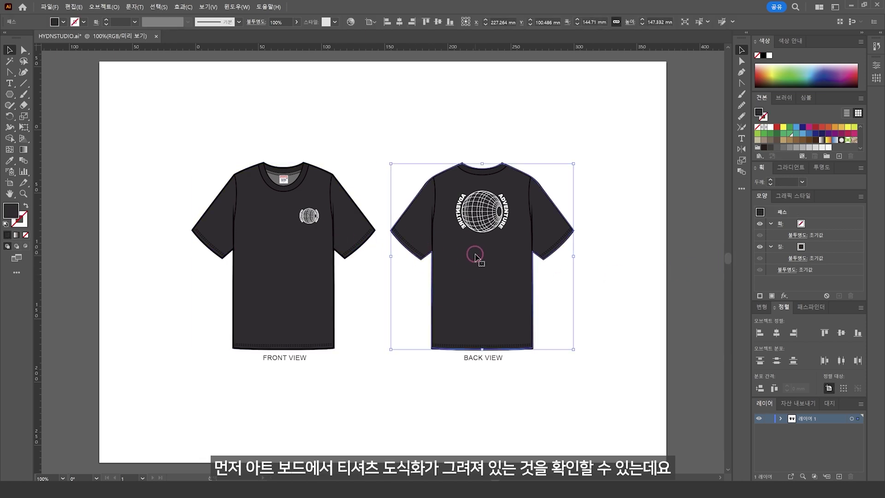
{"action": "left_click", "coordinate": [549, 281]}
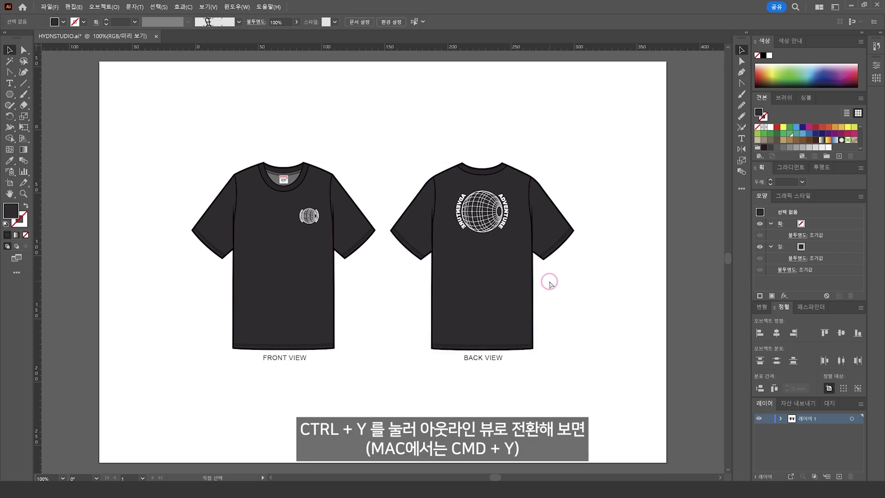
{"action": "key", "text": "ctrl+y"}
{"action": "mouse_move", "coordinate": [116, 82]}
{"action": "left_mouse_down"}
{"action": "mouse_move", "coordinate": [145, 106]}
{"action": "mouse_move", "coordinate": [292, 147]}
{"action": "left_mouse_up"}
{"action": "left_click_drag", "start_coordinate": [337, 80], "coordinate": [585, 153]}
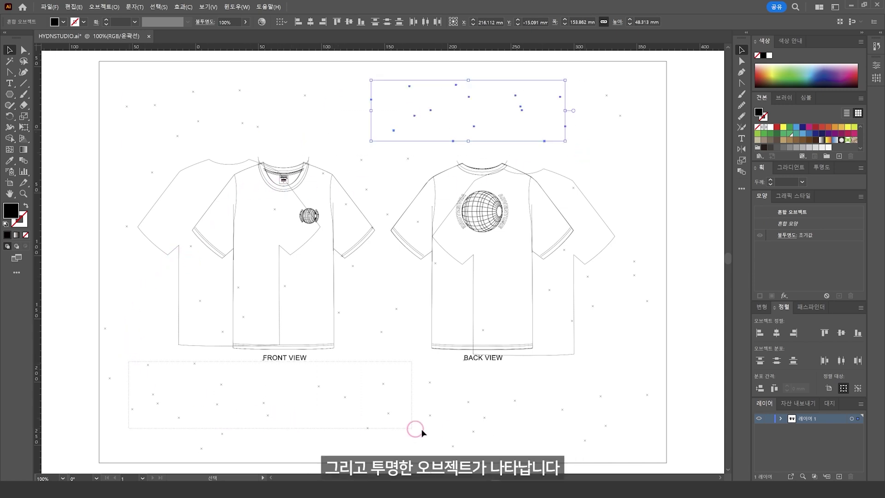
{"action": "left_click_drag", "start_coordinate": [129, 363], "coordinate": [509, 430]}
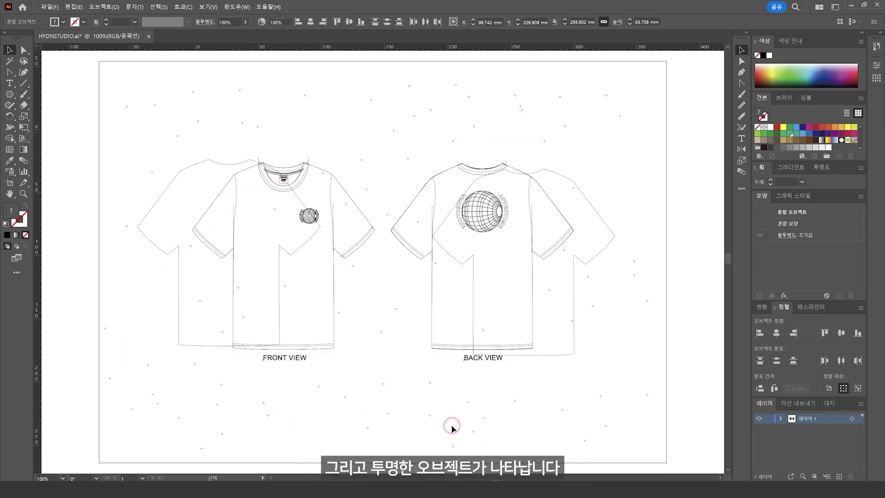
{"action": "left_click", "coordinate": [178, 263]}
{"action": "left_click", "coordinate": [551, 172], "text": "shift"}
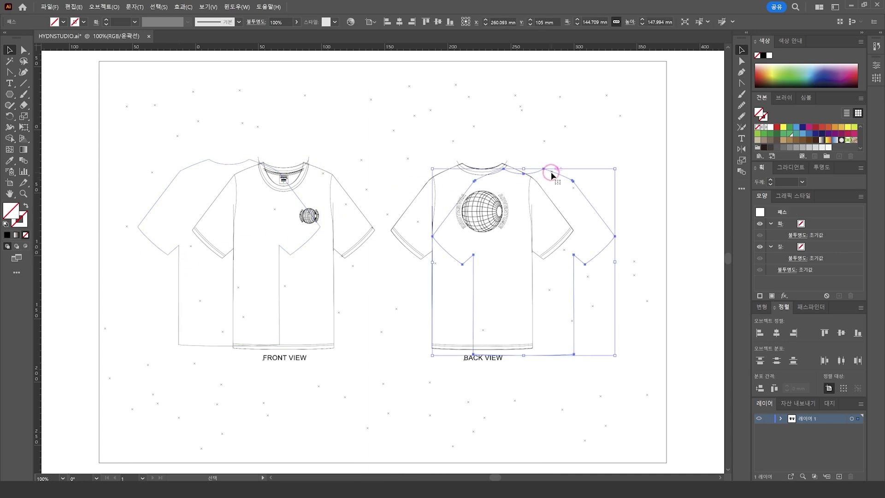
{"action": "left_click", "coordinate": [451, 245]}
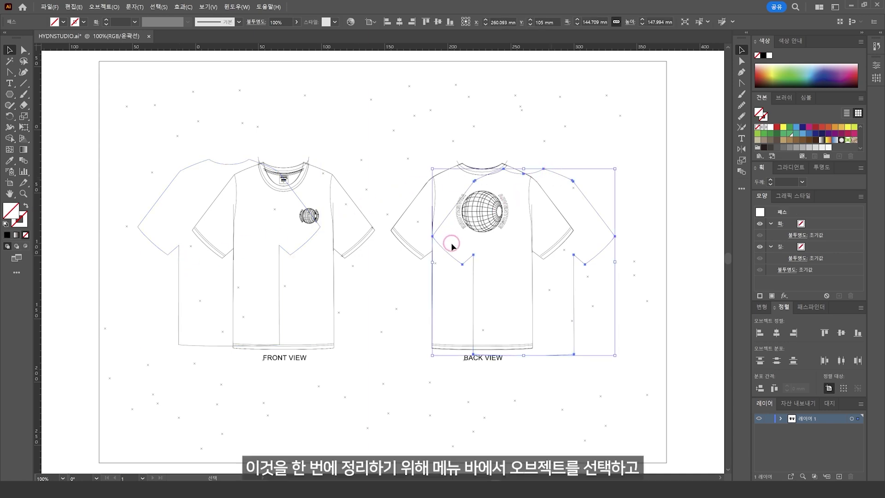
{"action": "key", "text": "a"}
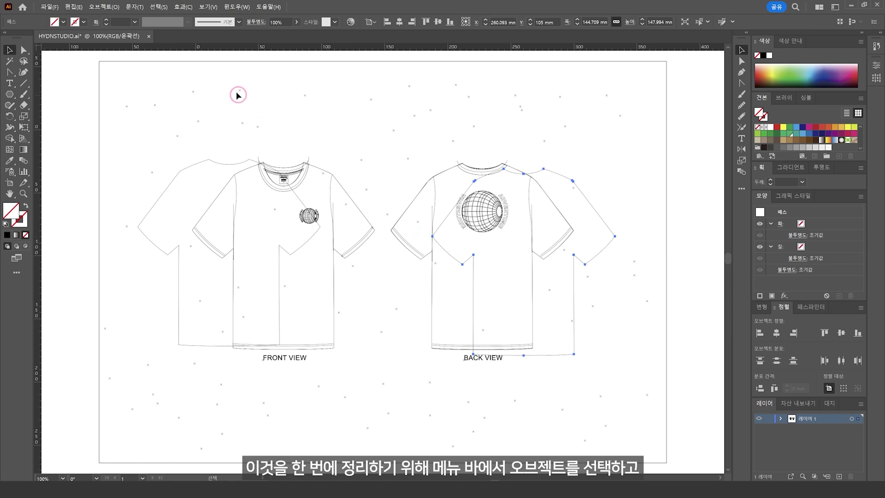
{"action": "key", "text": "v"}
- Run Object > Path > Clean Up to delete stray points and unpainted objects, then return to Preview
{"action": "left_click", "coordinate": [104, 6]}
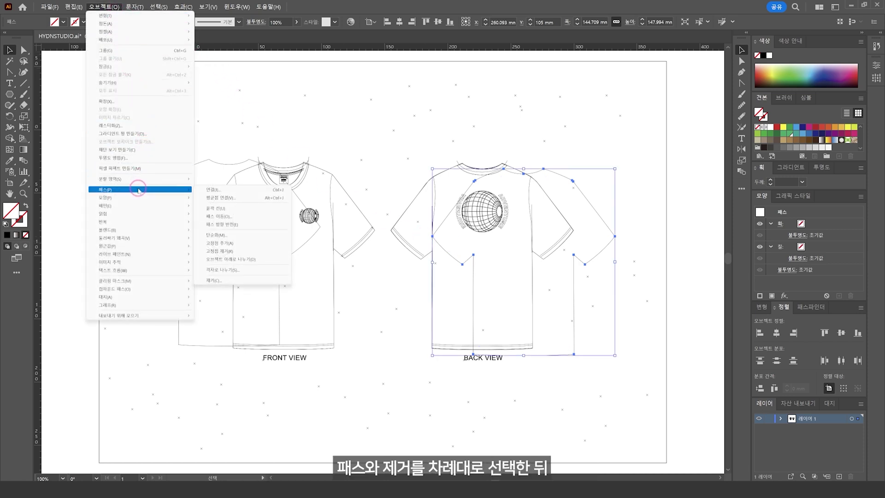
{"action": "mouse_move", "coordinate": [139, 189]}
{"action": "left_click", "coordinate": [234, 280]}
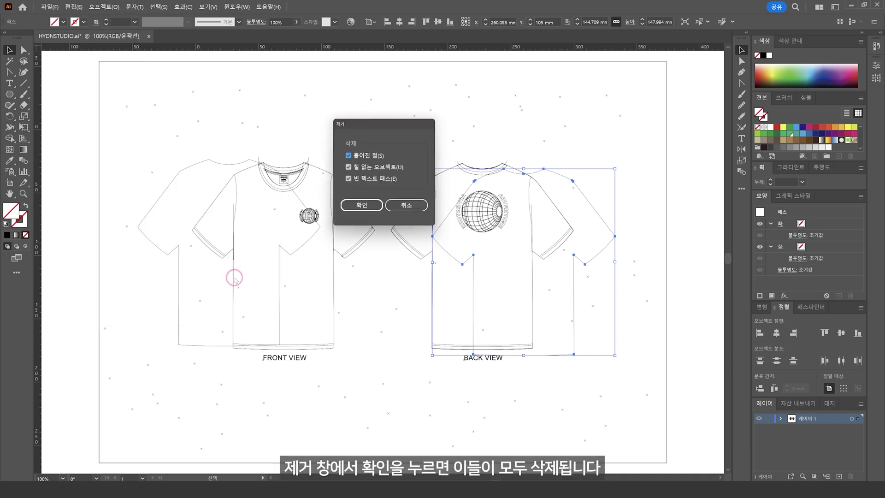
{"action": "left_click", "coordinate": [361, 205]}
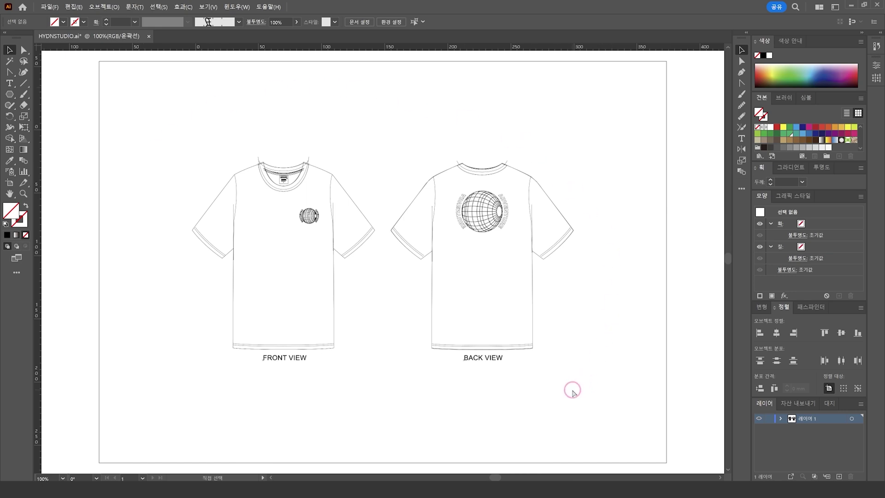
{"action": "key", "text": "ctrl+y"}
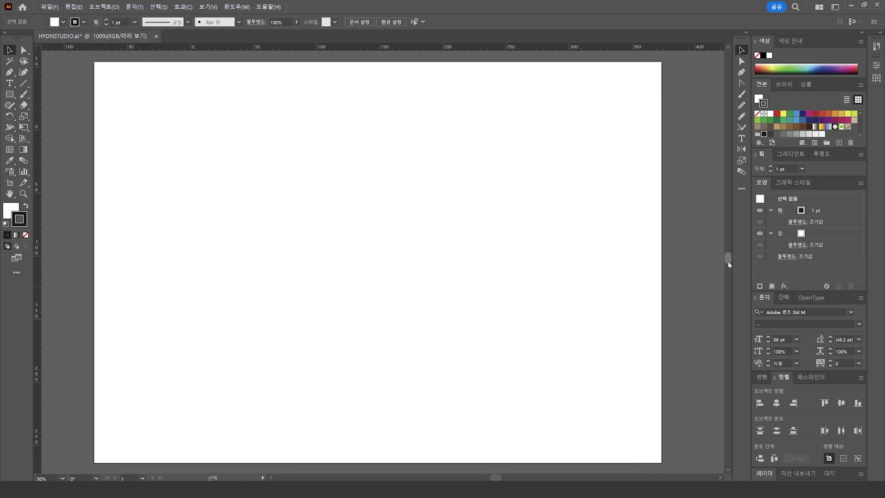
- Try point and area type placeholder text on the artboard, then undo both
{"action": "left_click", "coordinate": [10, 83]}
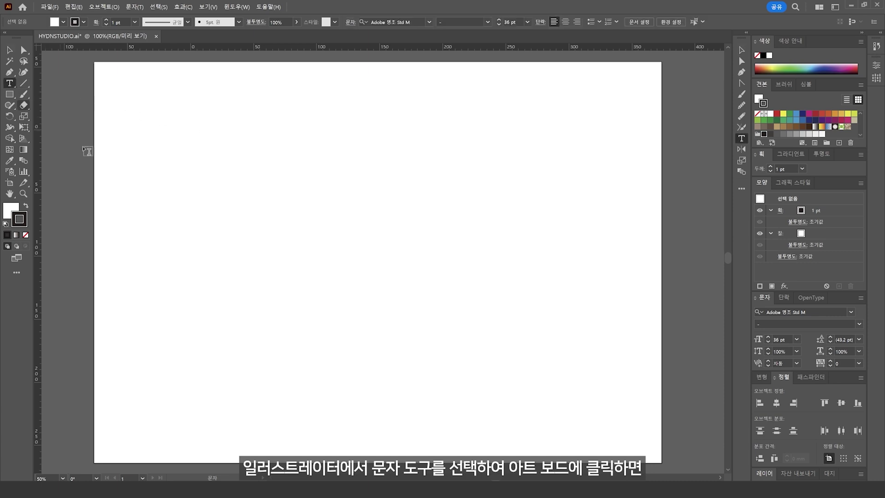
{"action": "left_click", "coordinate": [120, 224]}
{"action": "left_click", "coordinate": [180, 267], "text": "ctrl"}
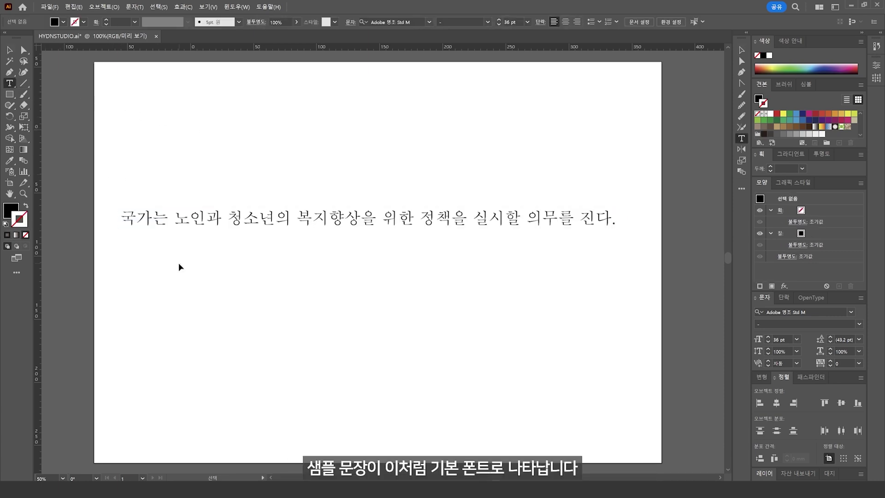
{"action": "key", "text": "ctrl+z"}
{"action": "mouse_move", "coordinate": [115, 92]}
{"action": "left_mouse_down"}
{"action": "mouse_move", "coordinate": [535, 410]}
{"action": "mouse_move", "coordinate": [628, 450]}
{"action": "left_mouse_up"}
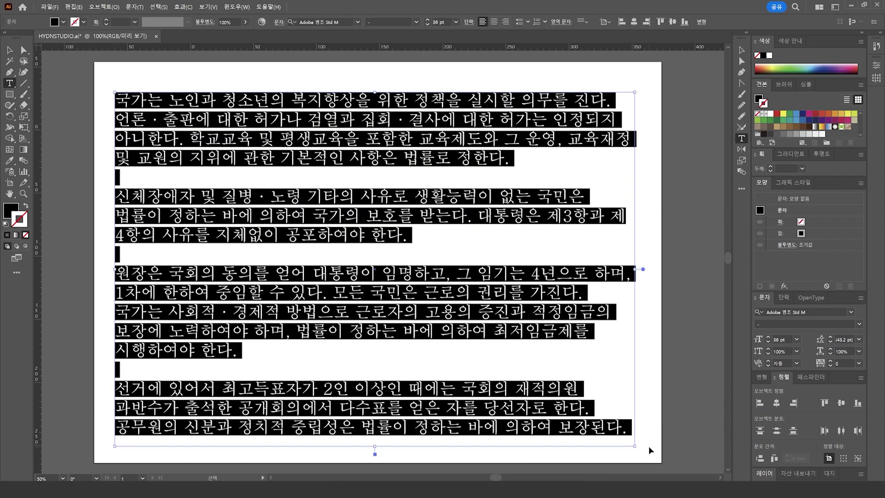
{"action": "left_click", "coordinate": [648, 446], "text": "ctrl"}
{"action": "key", "text": "ctrl+z"}
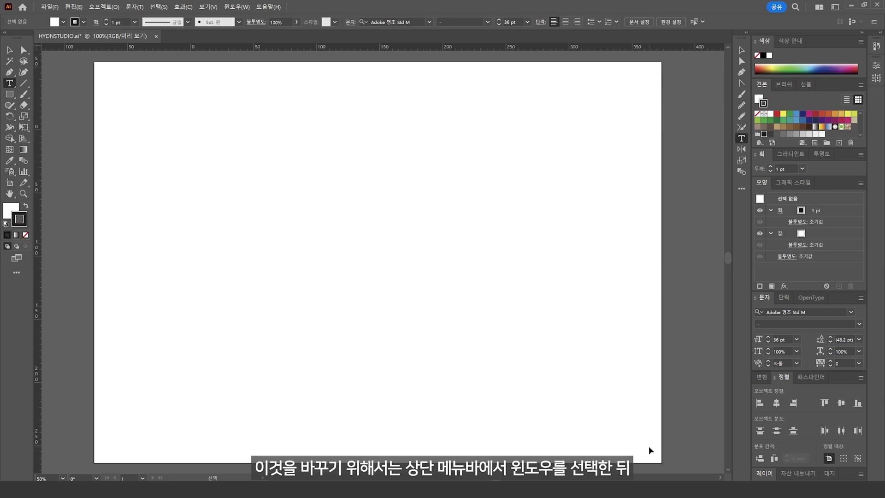
- Bring up the Paragraph Styles panel and view its style options without changing anything
{"action": "left_click", "coordinate": [237, 7]}
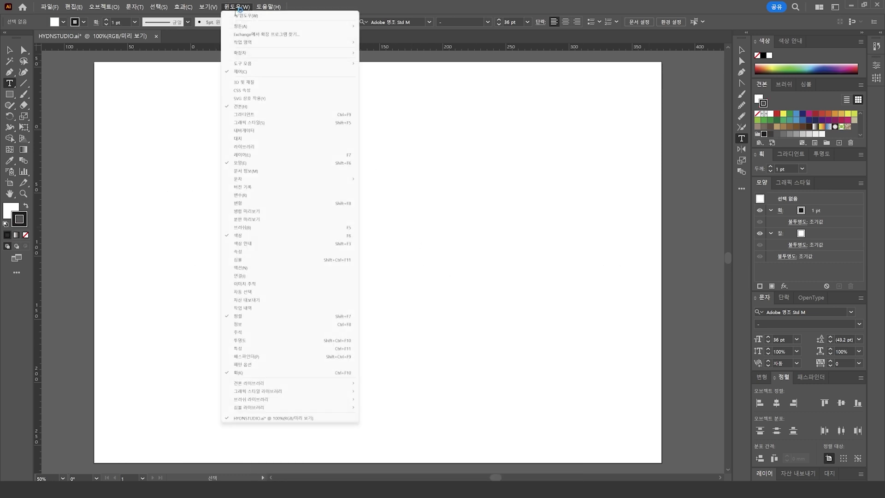
{"action": "mouse_move", "coordinate": [276, 179]}
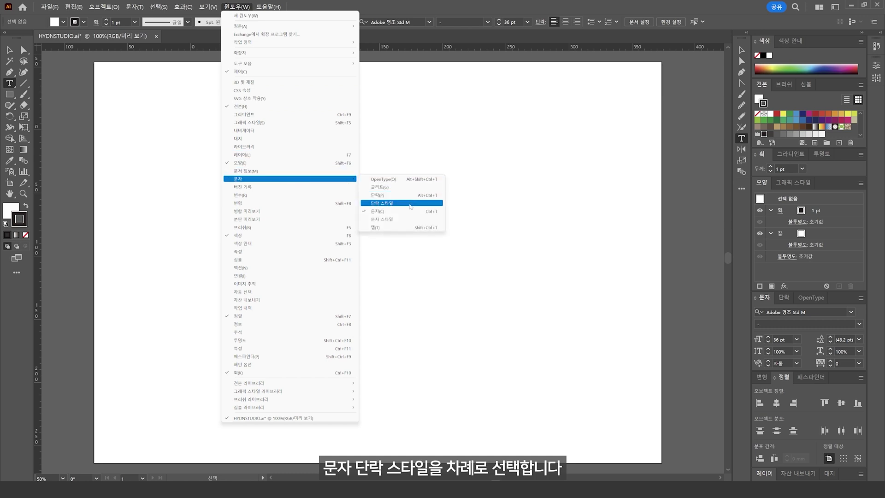
{"action": "left_click", "coordinate": [410, 204]}
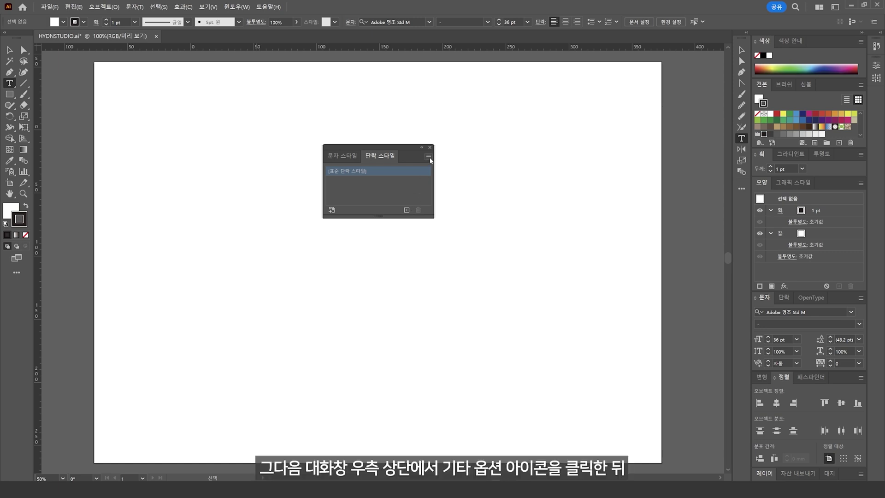
{"action": "left_click", "coordinate": [428, 157]}
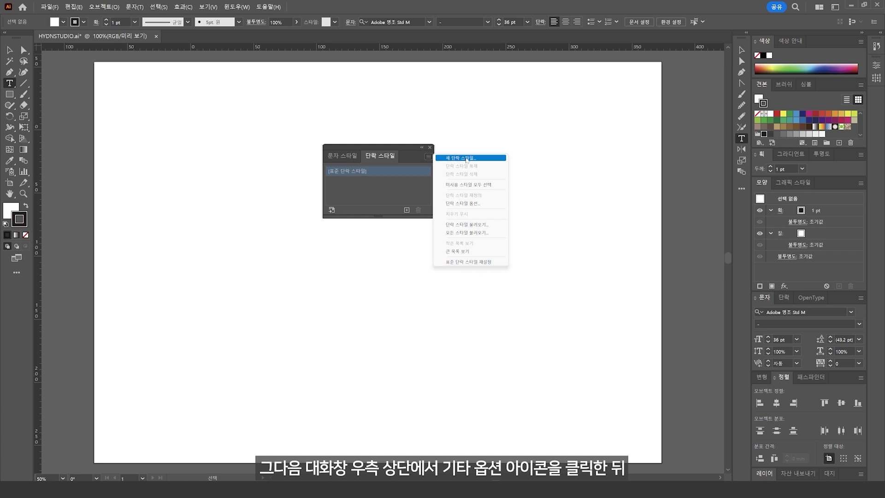
{"action": "left_click", "coordinate": [482, 204]}
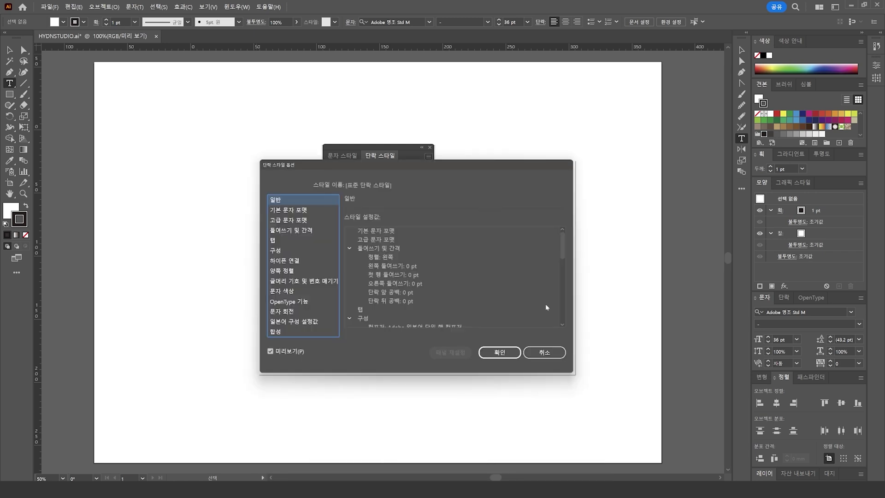
{"action": "left_click", "coordinate": [553, 353]}
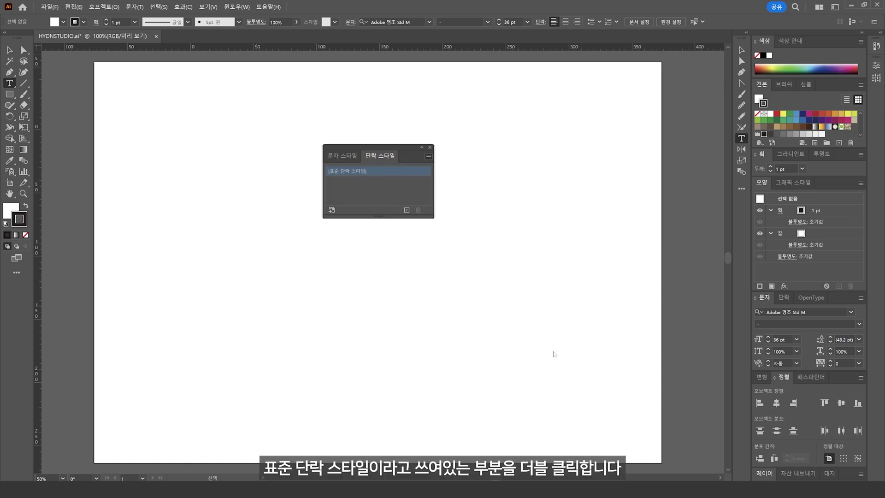
- Set the default paragraph style's font to 나눔스퀘어OTF_ac Regular
{"action": "double_click", "coordinate": [362, 171]}
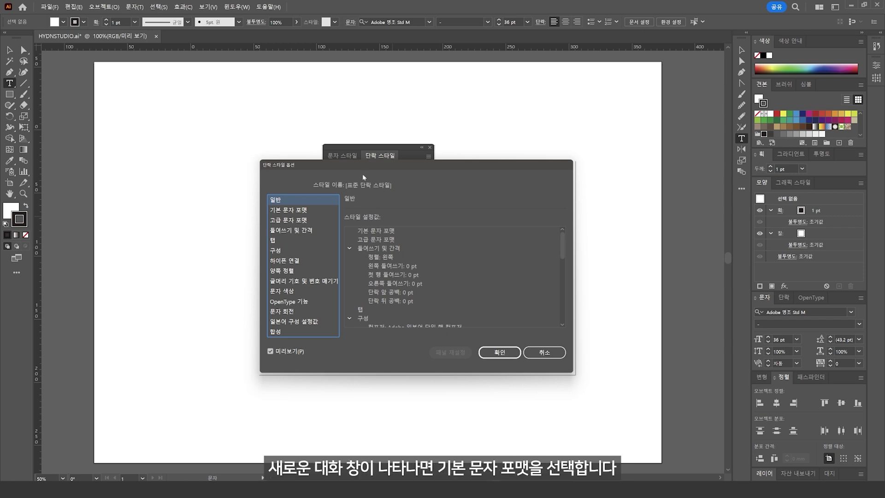
{"action": "left_click", "coordinate": [307, 211]}
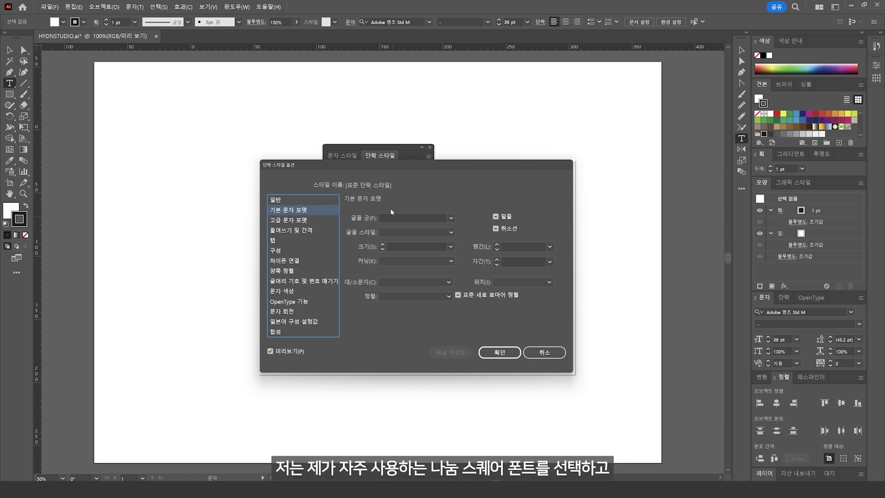
{"action": "left_click", "coordinate": [451, 218]}
{"action": "scroll", "coordinate": [452, 240], "scroll_direction": "down", "scroll_amount": 3}
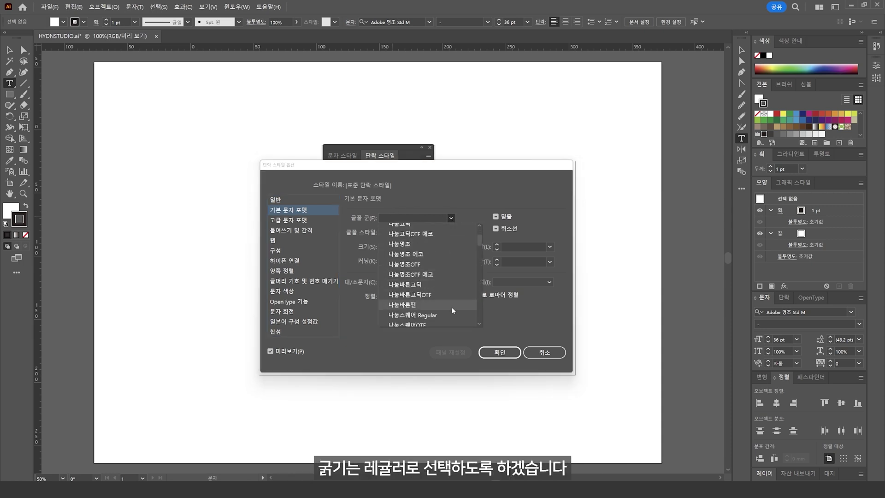
{"action": "left_click", "coordinate": [441, 304]}
{"action": "left_click", "coordinate": [452, 231]}
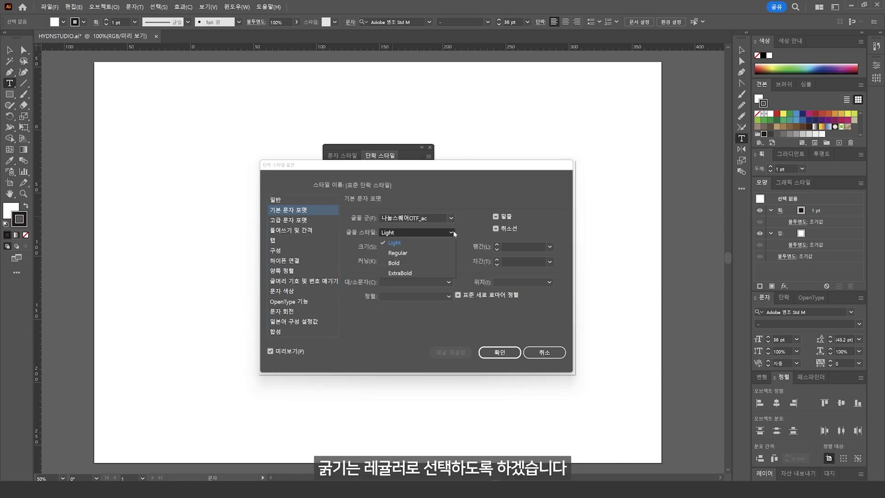
{"action": "left_click", "coordinate": [447, 252]}
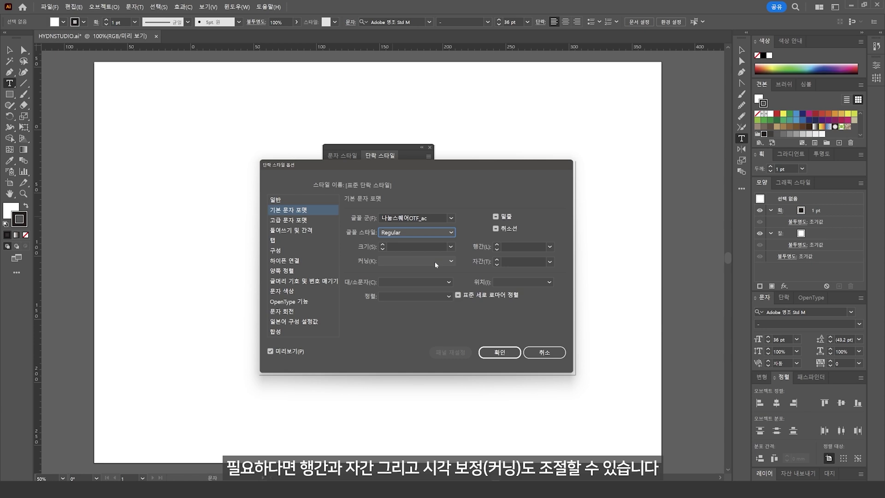
- Give the default paragraph style 12 pt size, auto leading, tracking 0 and auto kerning, then confirm
{"action": "left_click", "coordinate": [451, 246]}
{"action": "left_click", "coordinate": [465, 334]}
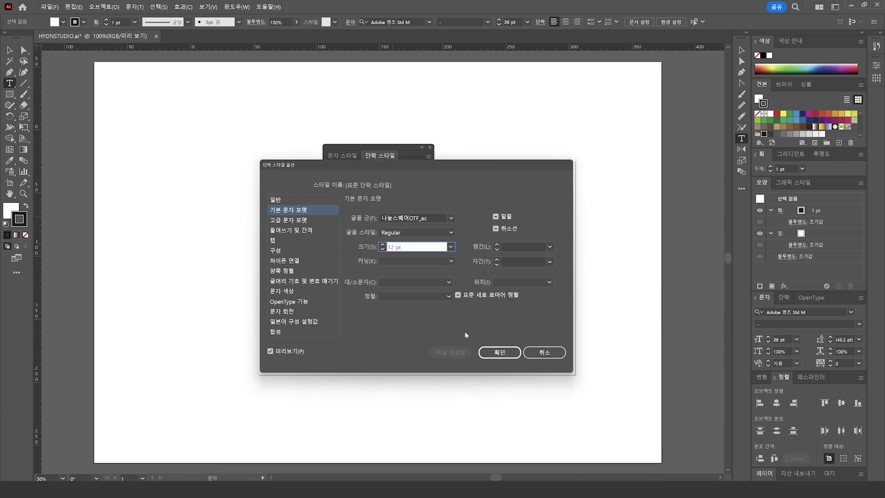
{"action": "left_click", "coordinate": [549, 247]}
{"action": "left_click", "coordinate": [549, 261]}
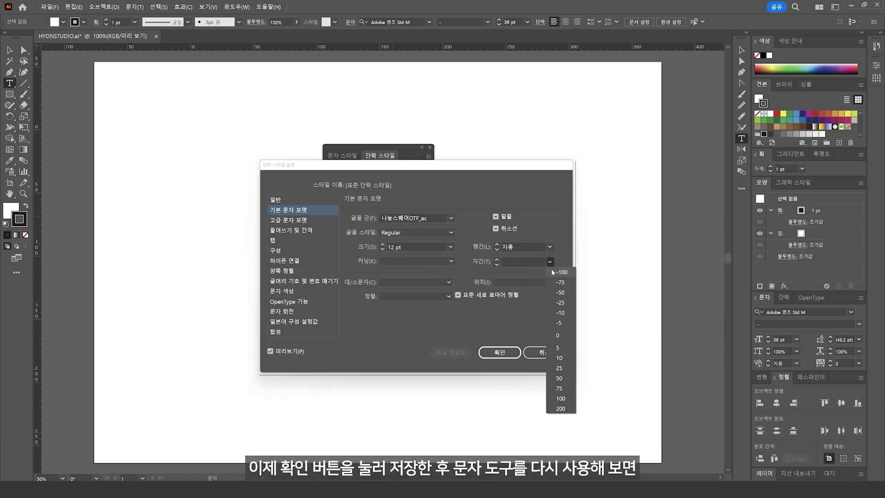
{"action": "left_click", "coordinate": [557, 335]}
{"action": "left_click", "coordinate": [451, 261]}
{"action": "left_click", "coordinate": [443, 270]}
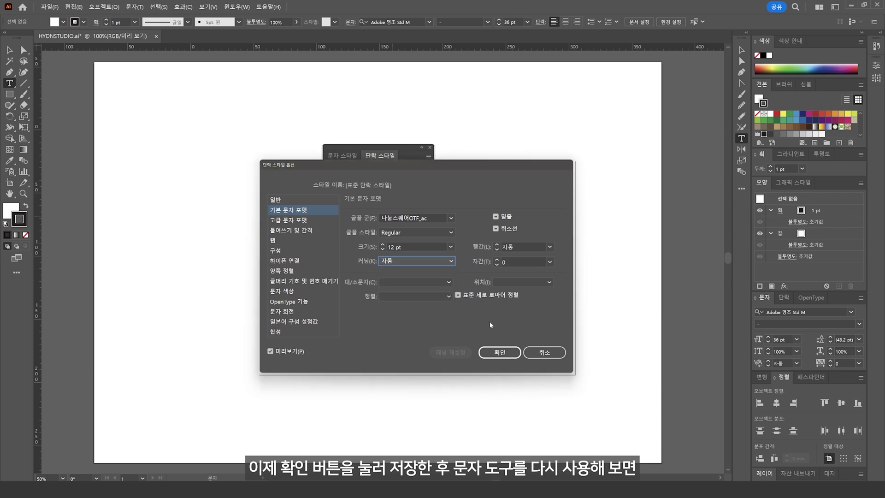
{"action": "left_click", "coordinate": [499, 352]}
- Close the styles panel and draw an area type frame filled with placeholder text
{"action": "left_click", "coordinate": [429, 147]}
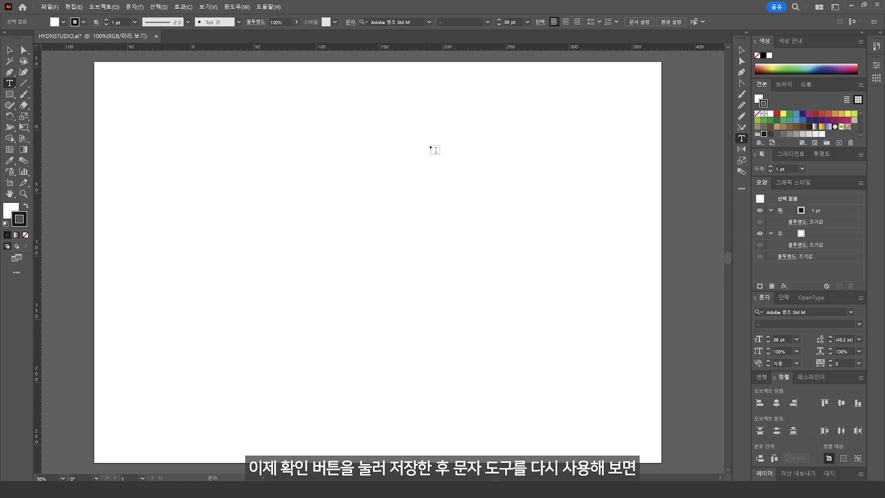
{"action": "left_click", "coordinate": [120, 224]}
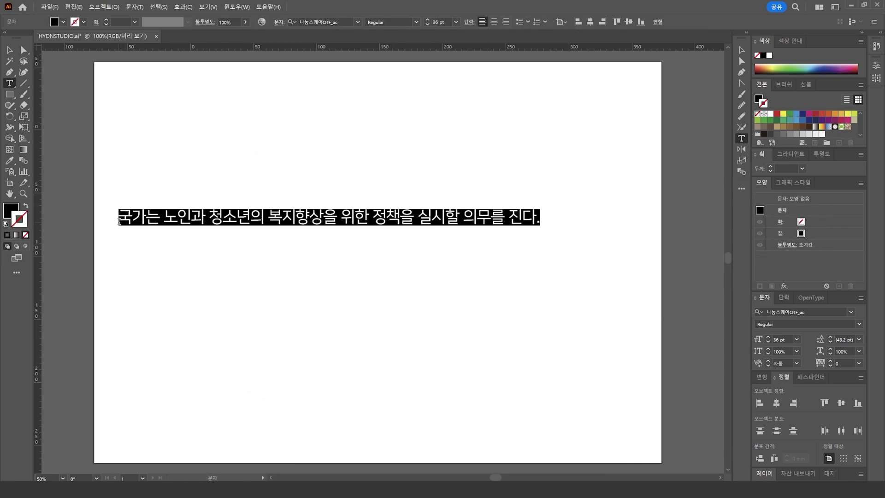
{"action": "key", "text": "Escape"}
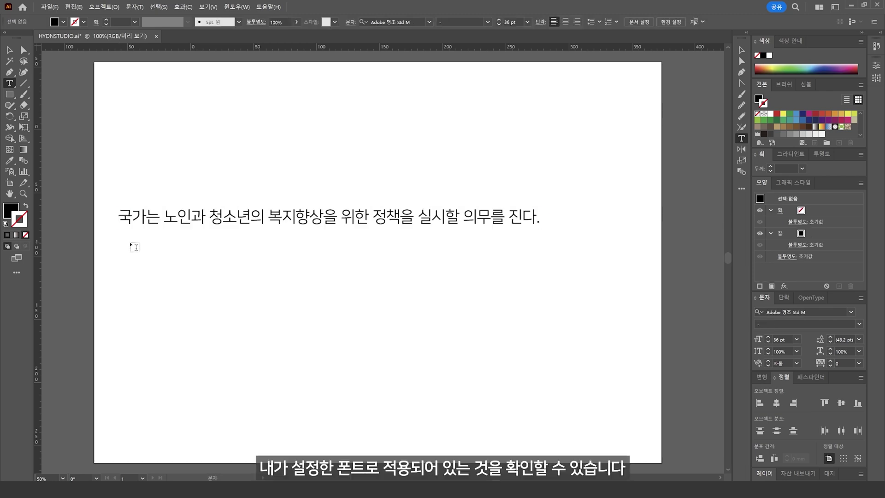
{"action": "key", "text": "ctrl+z"}
{"action": "mouse_move", "coordinate": [110, 85]}
{"action": "left_mouse_down"}
{"action": "mouse_move", "coordinate": [476, 352]}
{"action": "mouse_move", "coordinate": [640, 439]}
{"action": "left_mouse_up"}
{"action": "key", "text": "Escape"}
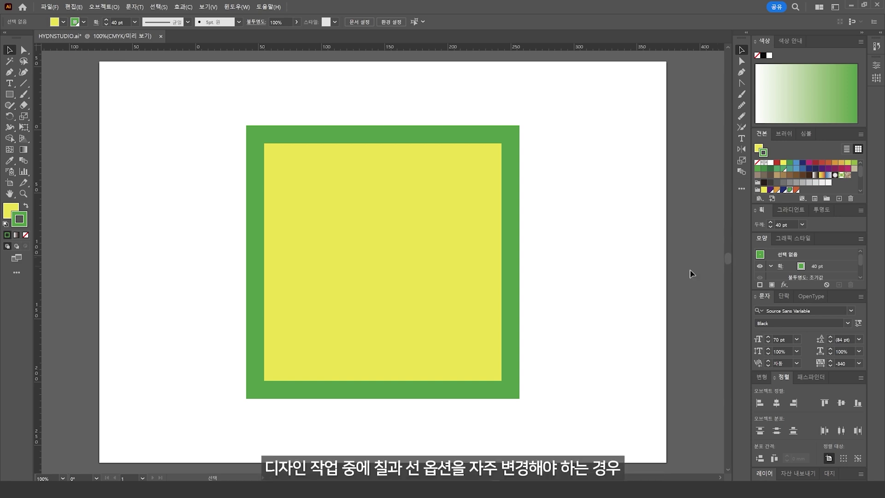
- Select the yellow-and-green square and toggle between editing its fill and stroke
{"action": "left_click", "coordinate": [12, 212]}
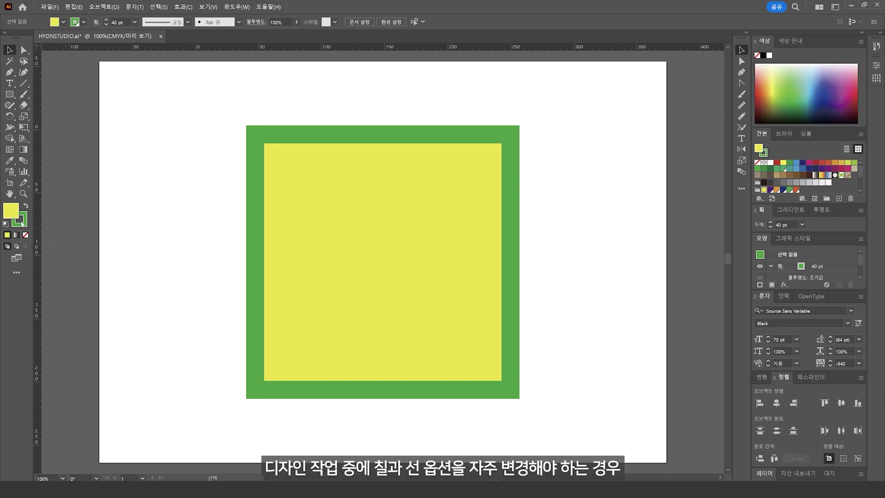
{"action": "key", "text": "x"}
{"action": "key", "text": "x"}
{"action": "key", "text": "x"}
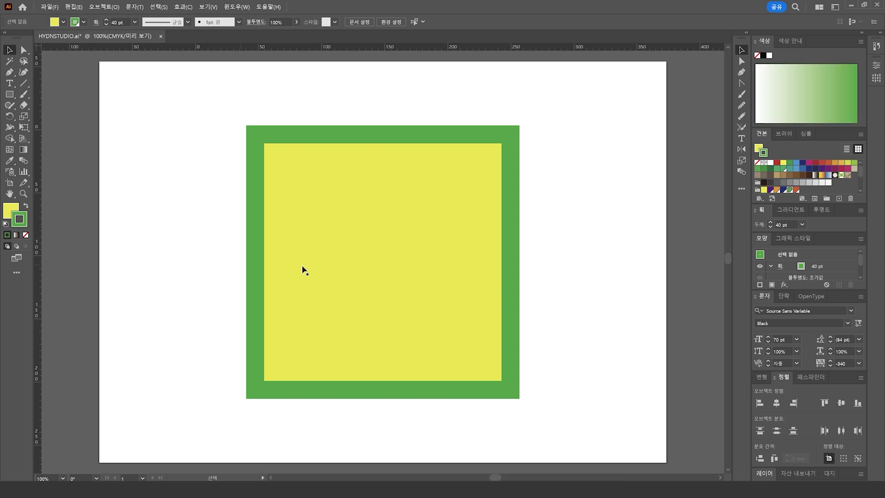
{"action": "left_click", "coordinate": [758, 148]}
{"action": "left_click", "coordinate": [765, 154]}
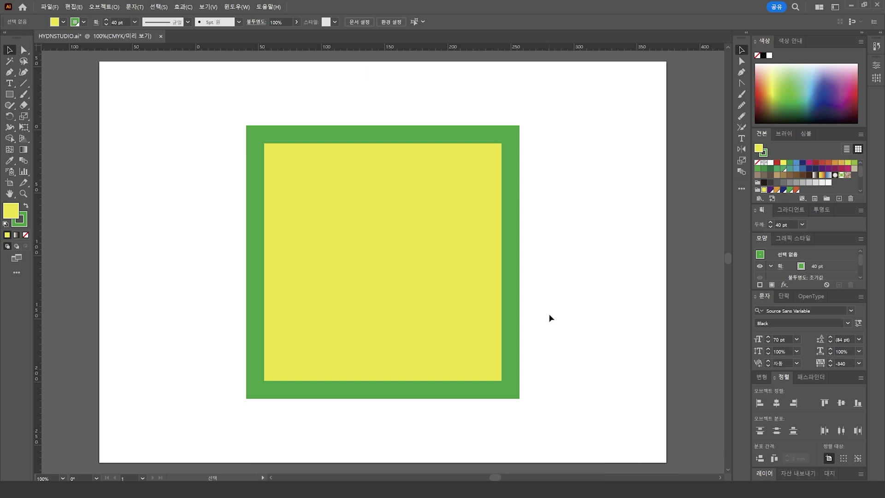
{"action": "left_click", "coordinate": [486, 337]}
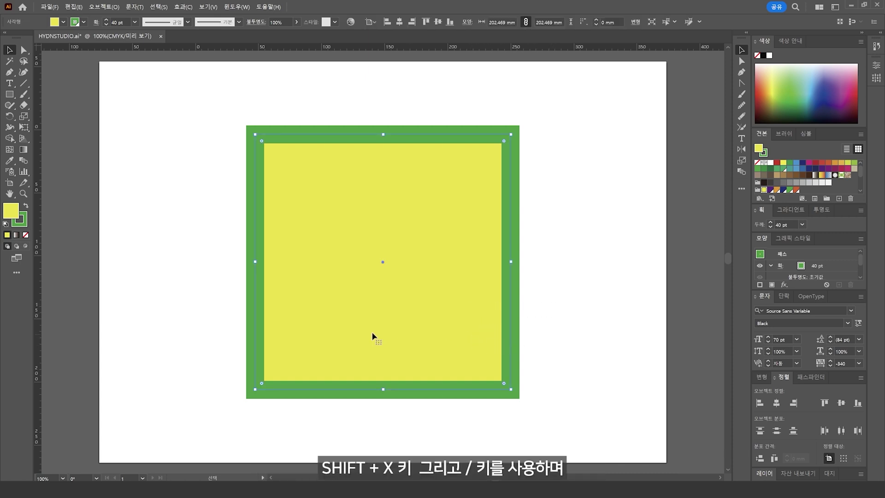
{"action": "key", "text": "x"}
{"action": "key", "text": "x"}
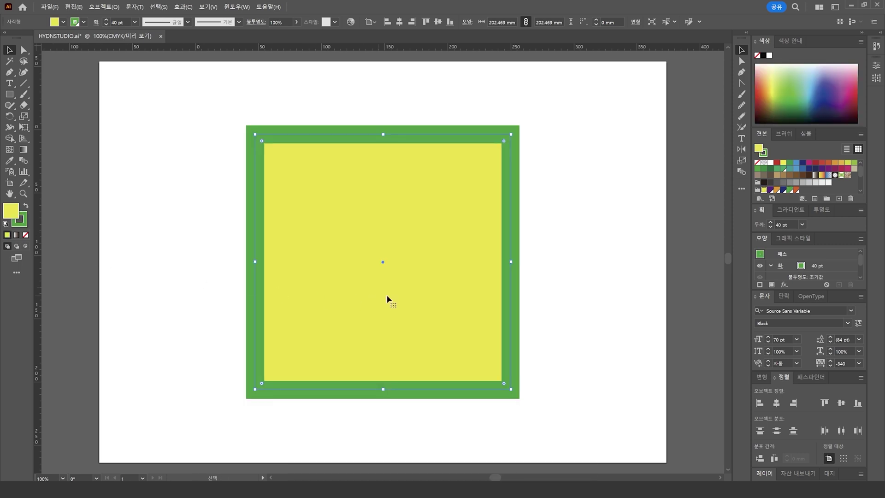
{"action": "key", "text": "x"}
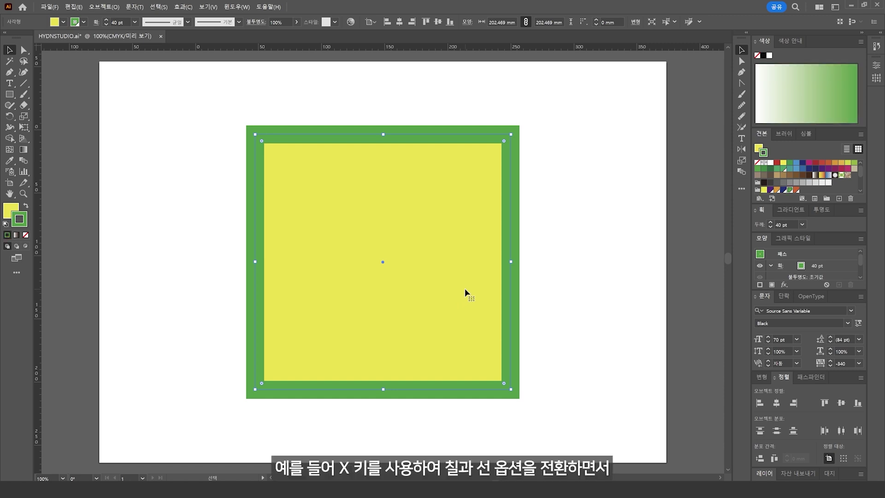
- Try swatch colours on the square, ending with a purple fill and yellow stroke
{"action": "left_click", "coordinate": [765, 190]}
{"action": "key", "text": "x"}
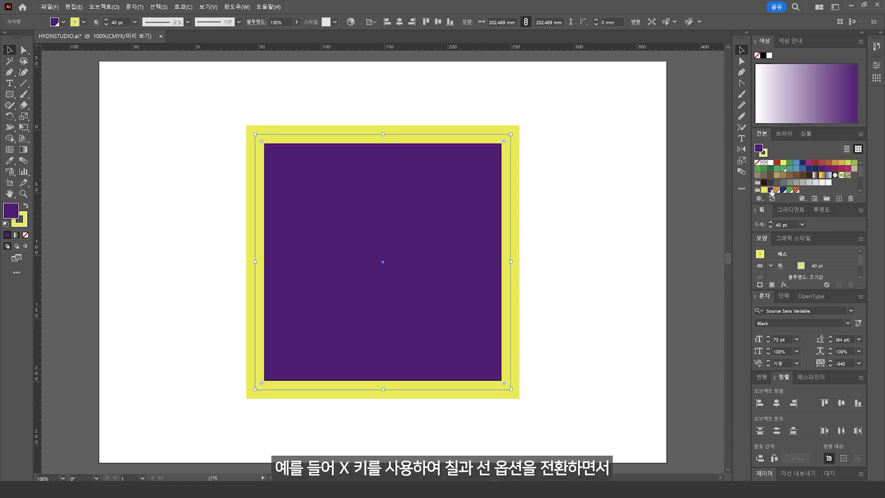
{"action": "key", "text": "x"}
{"action": "left_click", "coordinate": [777, 190]}
{"action": "left_click", "coordinate": [789, 190]}
{"action": "key", "text": "x"}
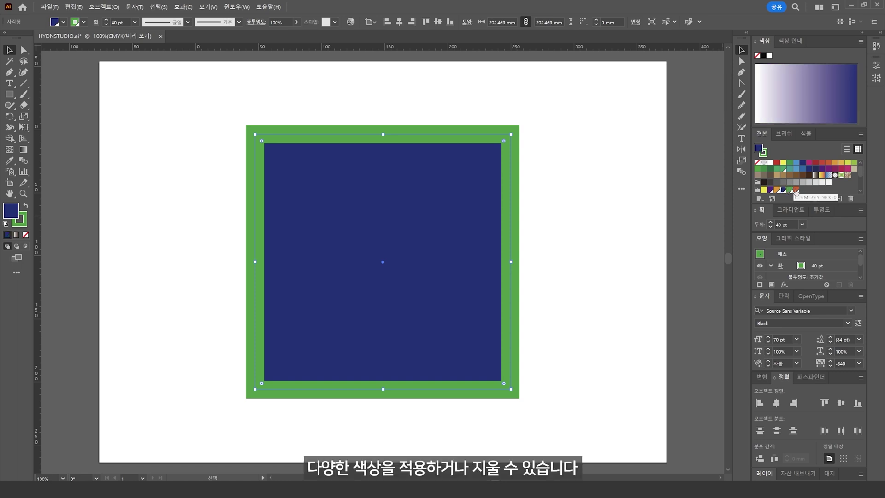
{"action": "left_click", "coordinate": [796, 189]}
{"action": "key", "text": "x"}
{"action": "left_click", "coordinate": [764, 190]}
{"action": "key", "text": "x"}
{"action": "left_click", "coordinate": [770, 190]}
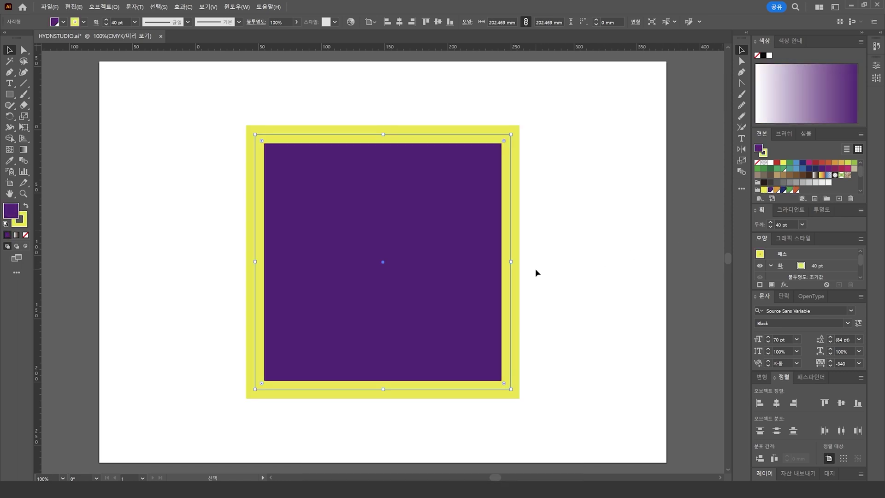
- Swap fill and stroke with Shift+X, then set both fill and stroke to None
{"action": "key", "text": "shift+x"}
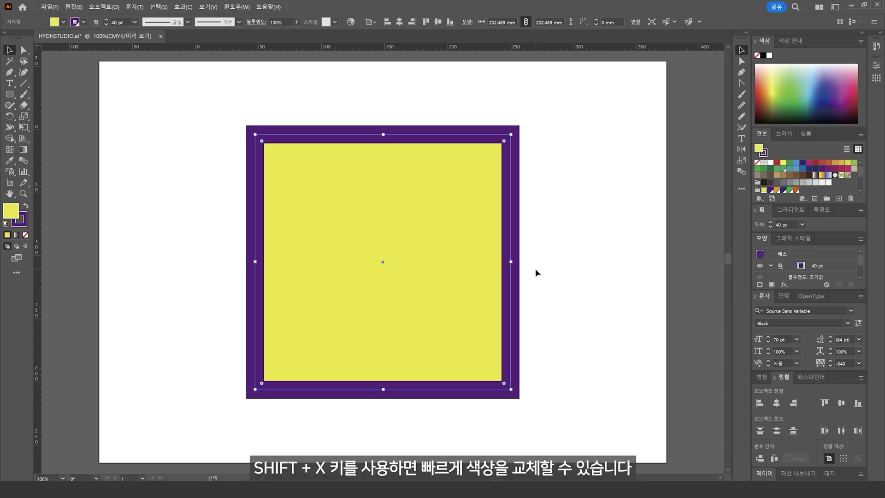
{"action": "key", "text": "shift+x"}
{"action": "key", "text": "shift+x"}
{"action": "key", "text": "shift+x"}
{"action": "key", "text": "shift+x"}
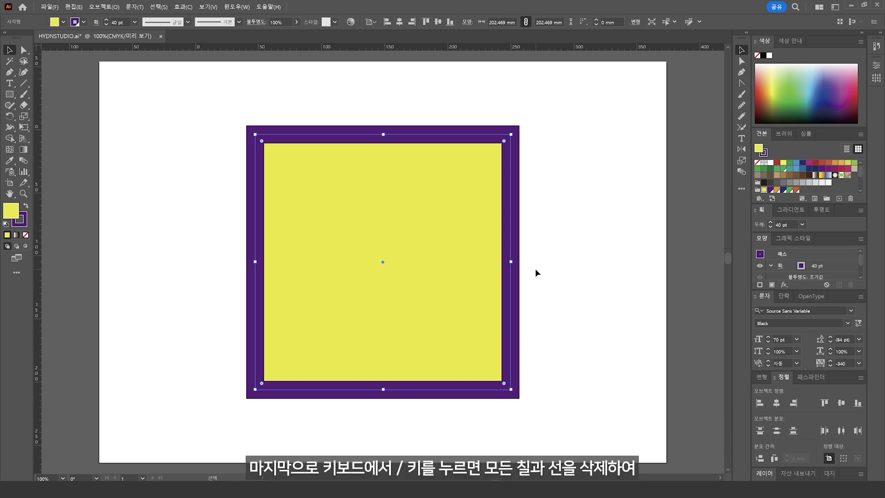
{"action": "key", "text": "slash"}
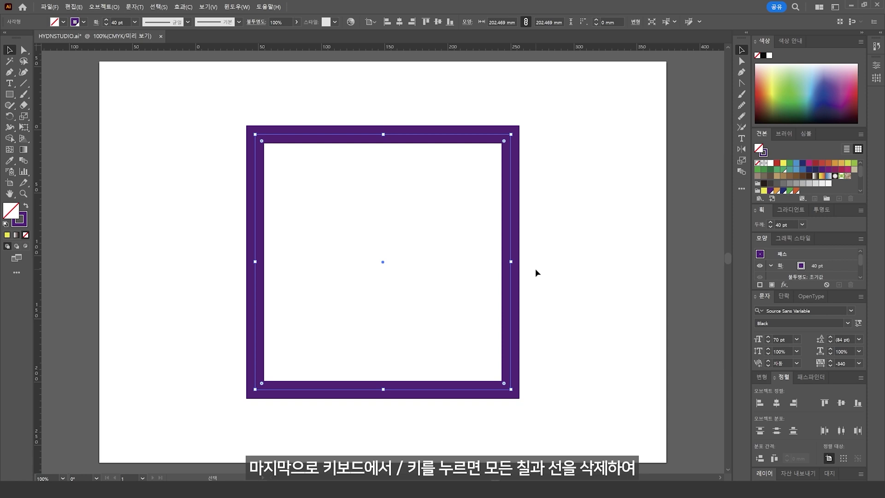
{"action": "key", "text": "x"}
{"action": "key", "text": "slash"}
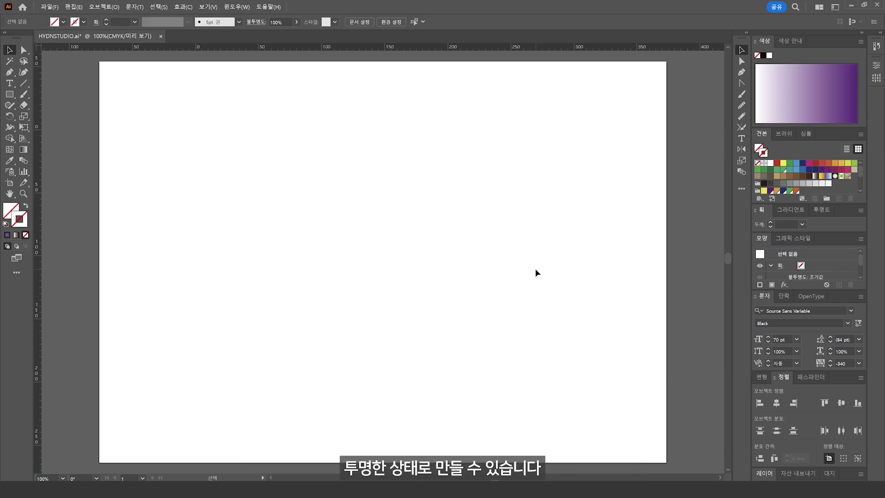
- Marquee-select the invisible empty rectangle on the artboard
{"action": "left_click_drag", "start_coordinate": [601, 205], "coordinate": [304, 340]}
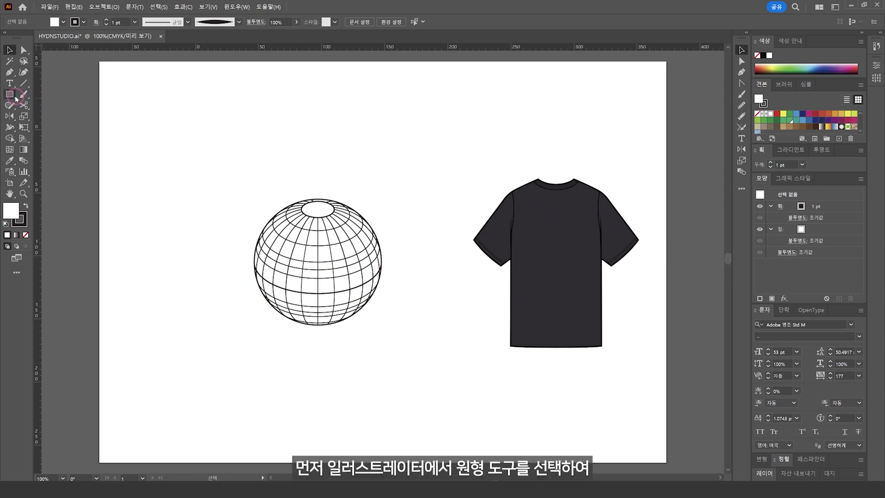
- Draw a circle outward from the globe's centre with the Ellipse tool and remove its white fill
{"action": "left_click_drag", "start_coordinate": [10, 94], "coordinate": [56, 116]}
{"action": "left_click", "coordinate": [56, 116]}
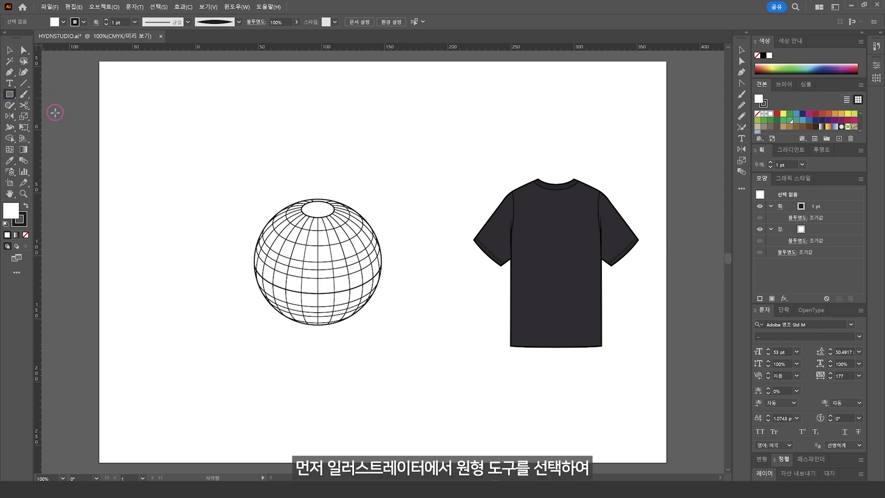
{"action": "left_click_drag", "start_coordinate": [267, 208], "coordinate": [406, 328]}
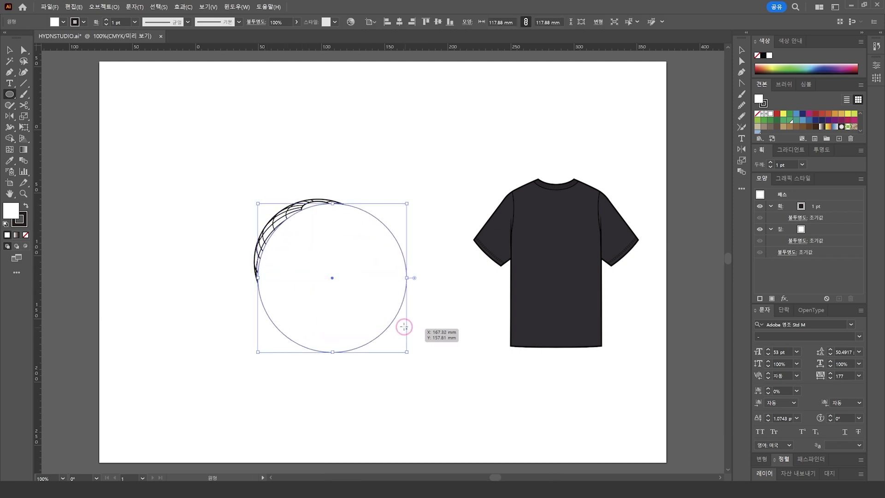
{"action": "key", "text": "ctrl+z"}
{"action": "left_click_drag", "start_coordinate": [313, 252], "coordinate": [403, 331]}
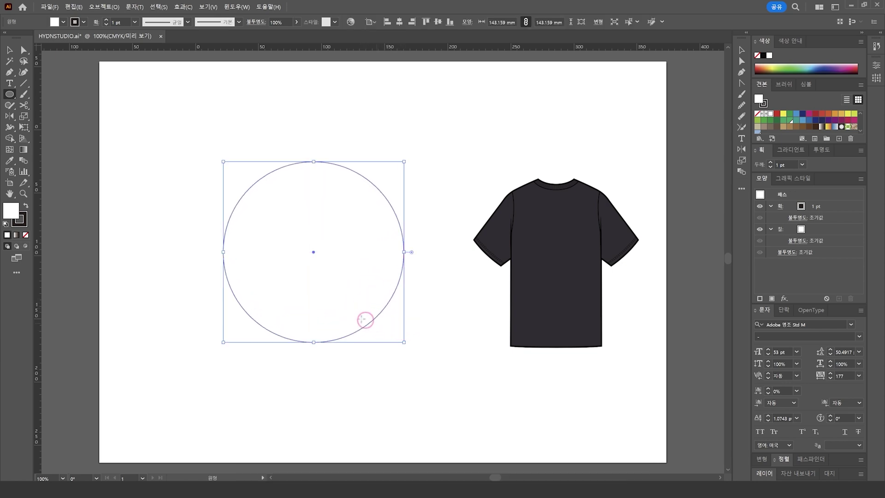
{"action": "left_click", "coordinate": [26, 235]}
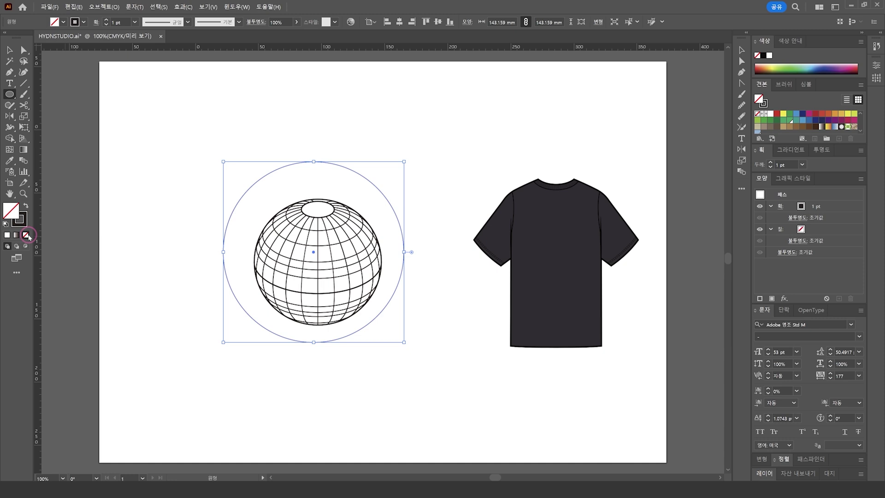
- Centre the circle horizontally and vertically on the globe as key object
{"action": "key", "text": "v"}
{"action": "left_click", "coordinate": [203, 211]}
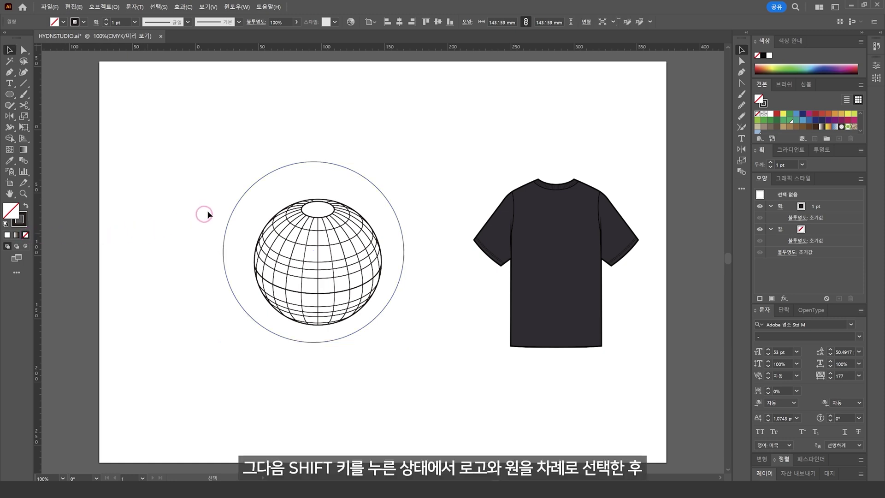
{"action": "left_click", "coordinate": [258, 185]}
{"action": "left_click", "coordinate": [283, 213], "text": "shift"}
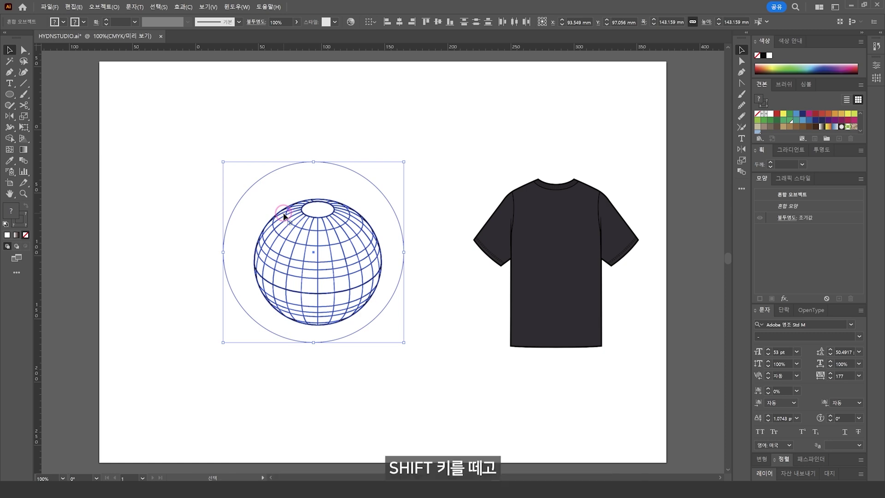
{"action": "left_click", "coordinate": [283, 213]}
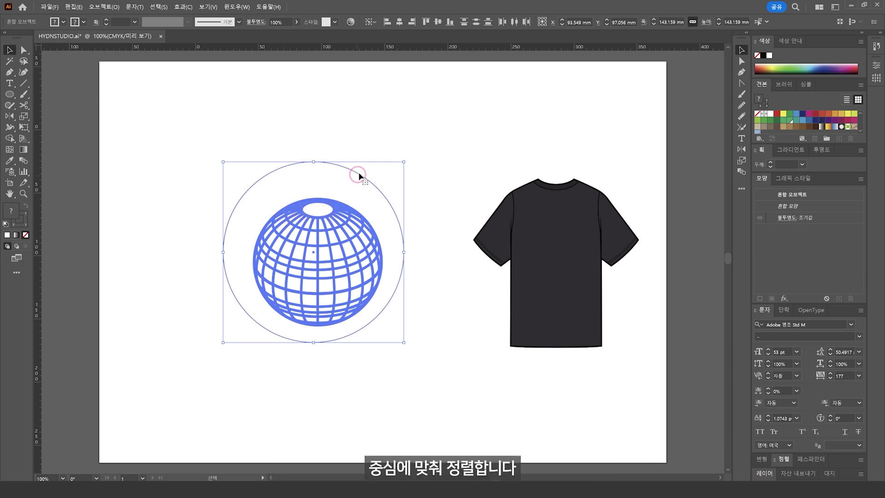
{"action": "left_click", "coordinate": [399, 22]}
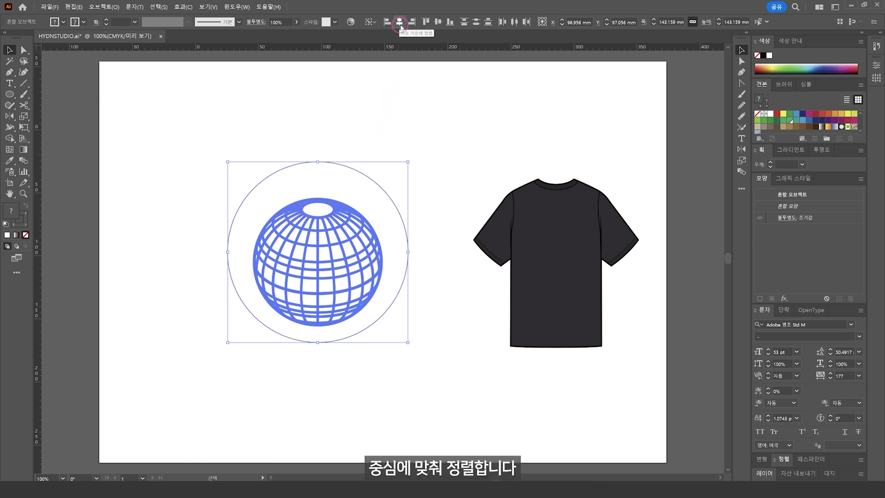
{"action": "left_click", "coordinate": [437, 22]}
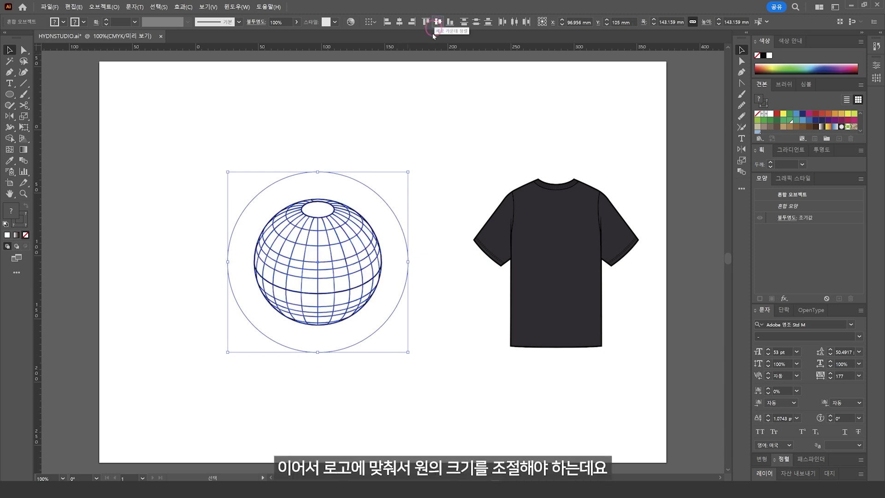
- Resize the circle evenly from its centre to about 122.83 mm around the globe
{"action": "left_click", "coordinate": [423, 143]}
{"action": "left_click", "coordinate": [388, 200]}
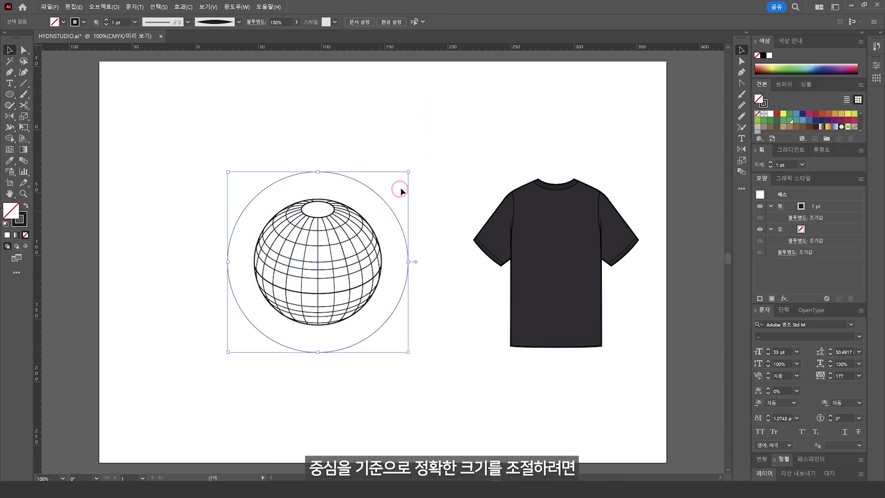
{"action": "mouse_move", "coordinate": [406, 173]}
{"action": "left_mouse_down"}
{"action": "mouse_move", "coordinate": [417, 204]}
{"action": "mouse_move", "coordinate": [420, 174]}
{"action": "left_mouse_up"}
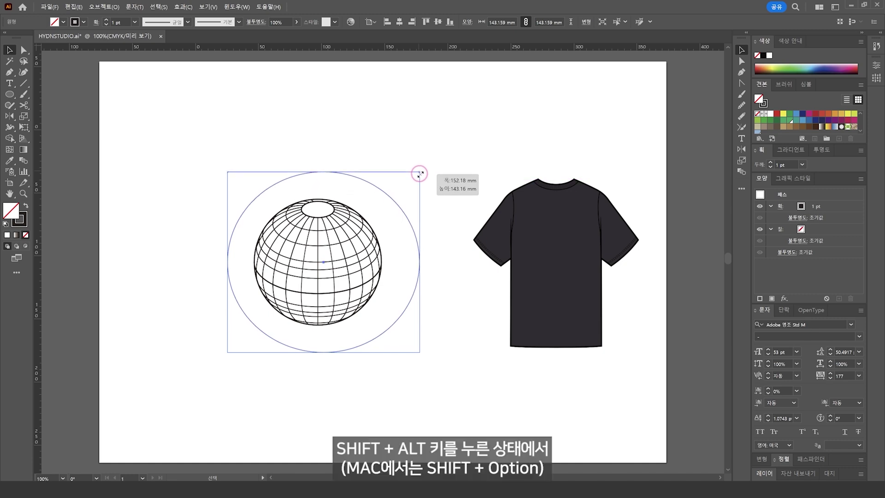
{"action": "key", "text": "shift"}
{"action": "left_click_drag", "start_coordinate": [420, 174], "coordinate": [408, 185]}
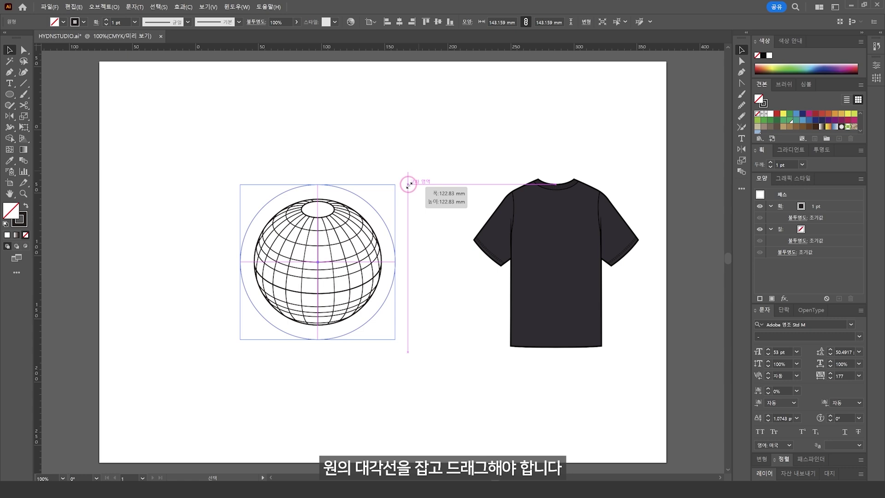
- Type ADVENTURE along the globe's circle with the Type on a Path tool
{"action": "left_click", "coordinate": [413, 198]}
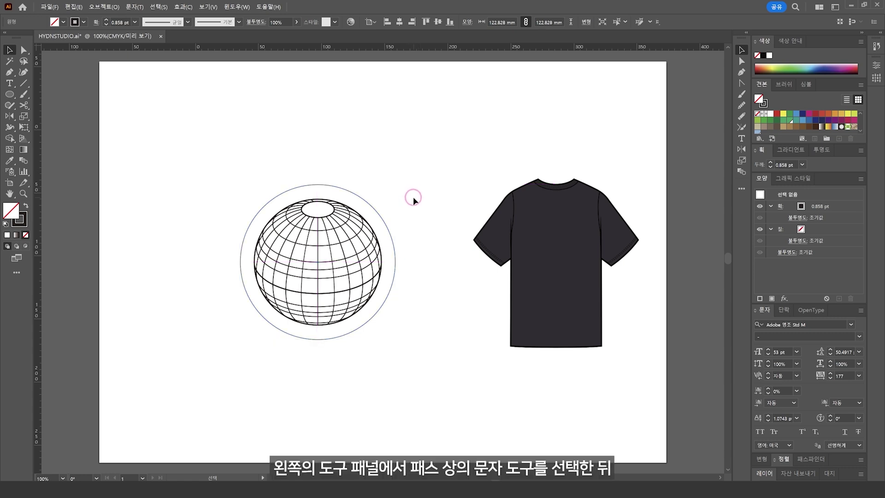
{"action": "left_click", "coordinate": [11, 84]}
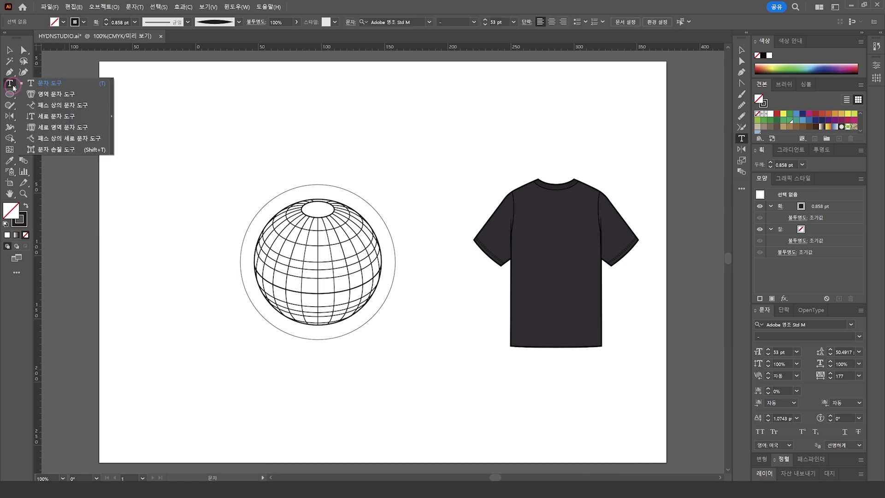
{"action": "left_click_drag", "start_coordinate": [14, 87], "coordinate": [91, 108]}
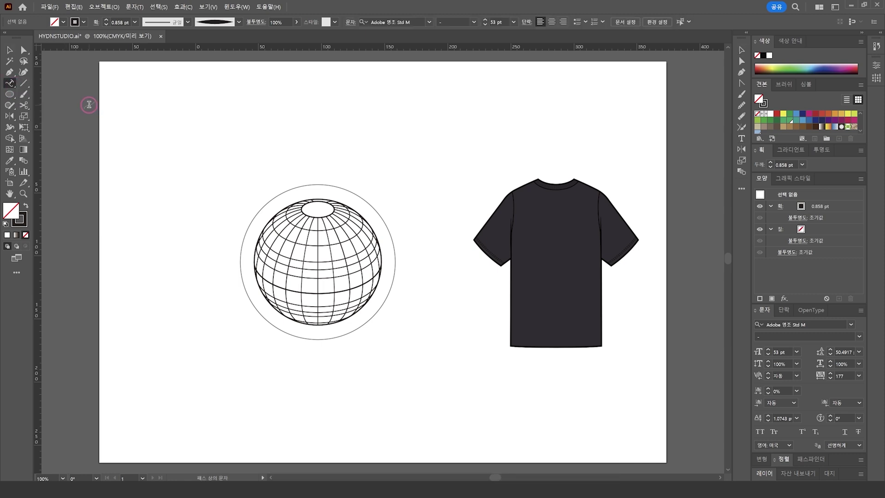
{"action": "left_click", "coordinate": [258, 210]}
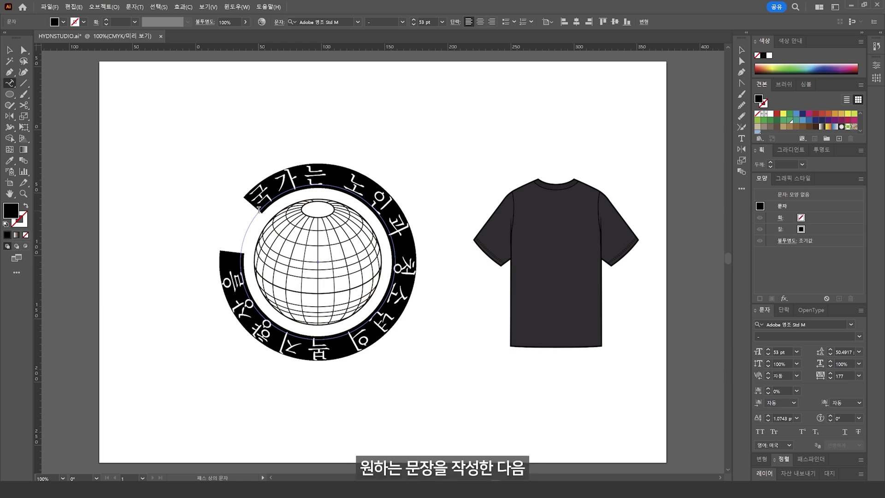
{"action": "type", "text": "ADVENTURE"}
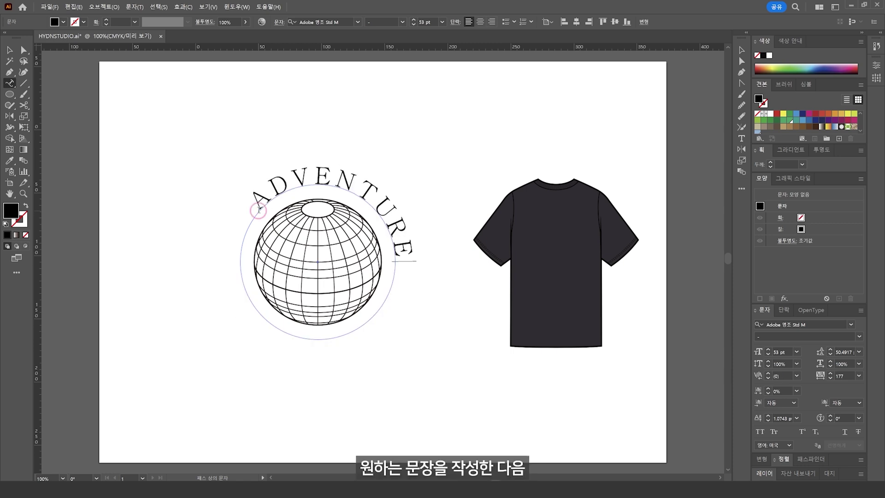
- Set the ADVENTURE text to Acumin Variable Concept Black
{"action": "key", "text": "ctrl+a"}
{"action": "left_click", "coordinate": [397, 23]}
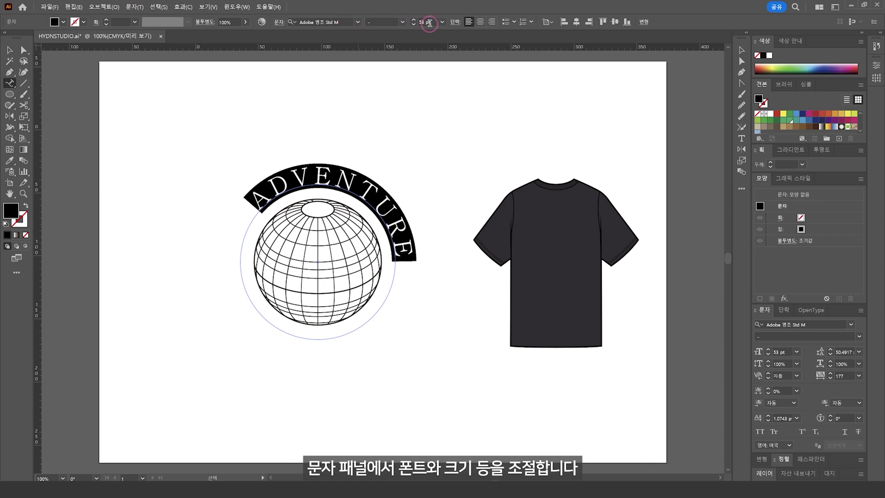
{"action": "left_click", "coordinate": [850, 324]}
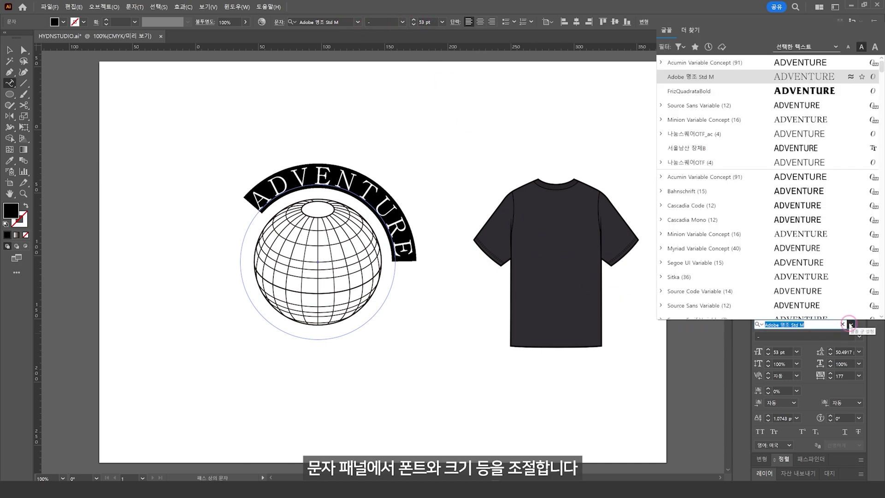
{"action": "key", "text": "Down"}
{"action": "key", "text": "Return"}
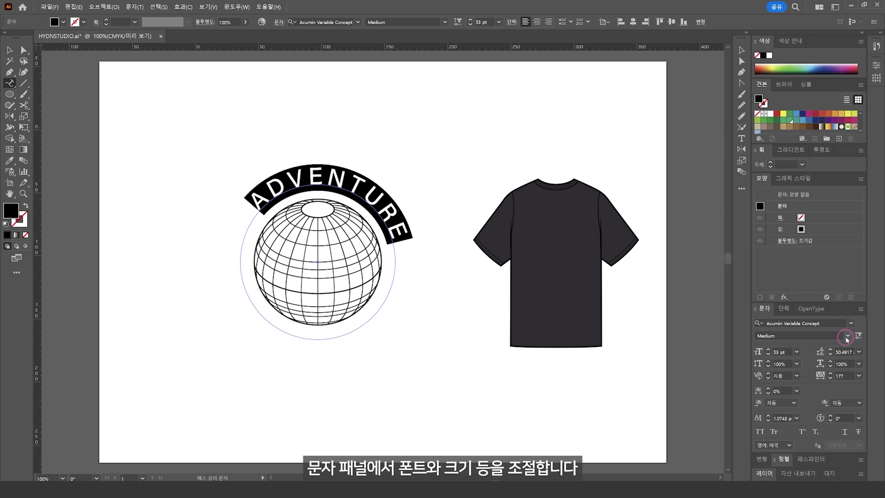
{"action": "left_click", "coordinate": [847, 335]}
{"action": "left_click", "coordinate": [781, 112]}
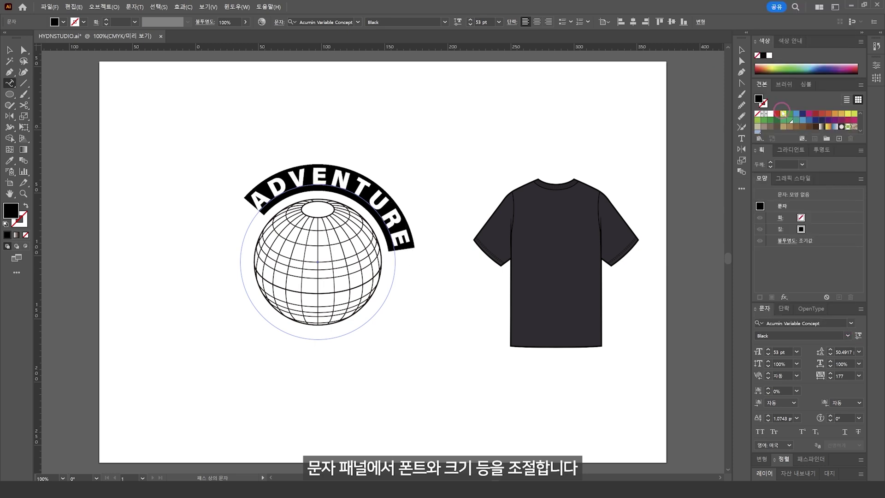
- Tighten ADVENTURE's tracking to 28 and enlarge it to 56 pt
{"action": "key", "text": "Down"}
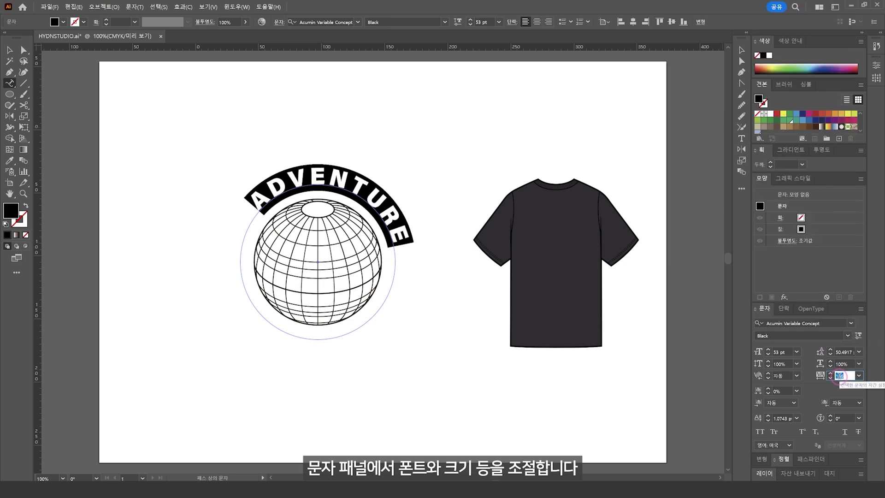
{"action": "key", "text": "Down"}
{"action": "key", "text": "Down"}
{"action": "key", "text": "Down"}
{"action": "key", "text": "Down"}
{"action": "key", "text": "Down"}
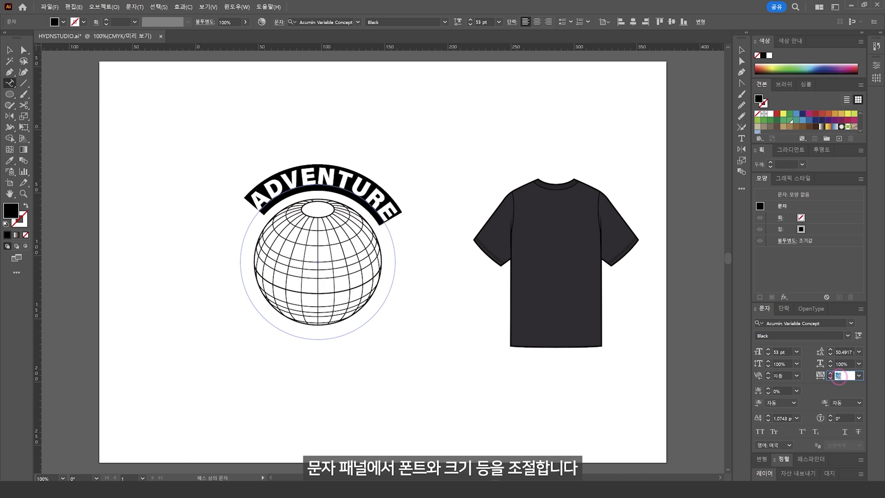
{"action": "key", "text": "Down"}
{"action": "left_click", "coordinate": [777, 351]}
{"action": "key", "text": "Up"}
{"action": "key", "text": "Up"}
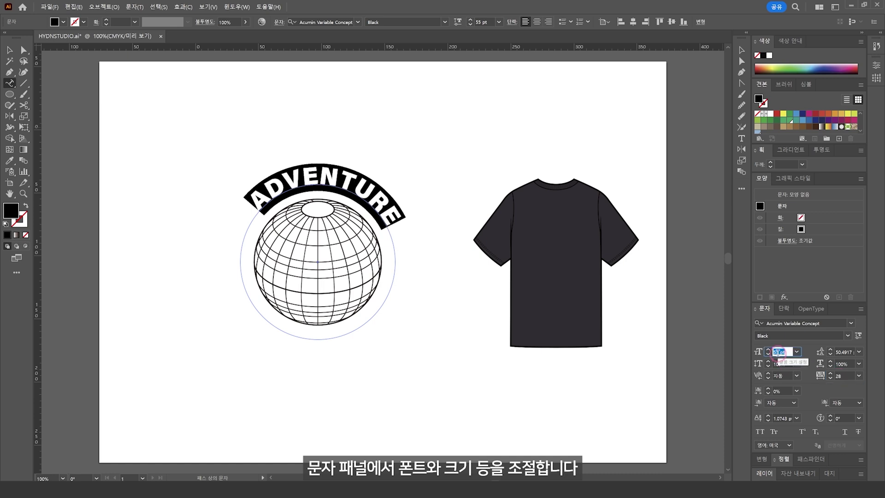
{"action": "key", "text": "Up"}
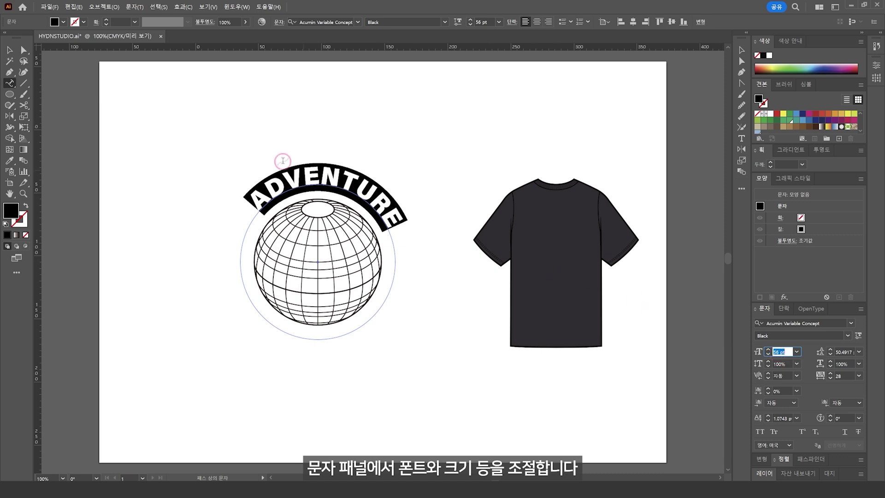
{"action": "left_click", "coordinate": [26, 50]}
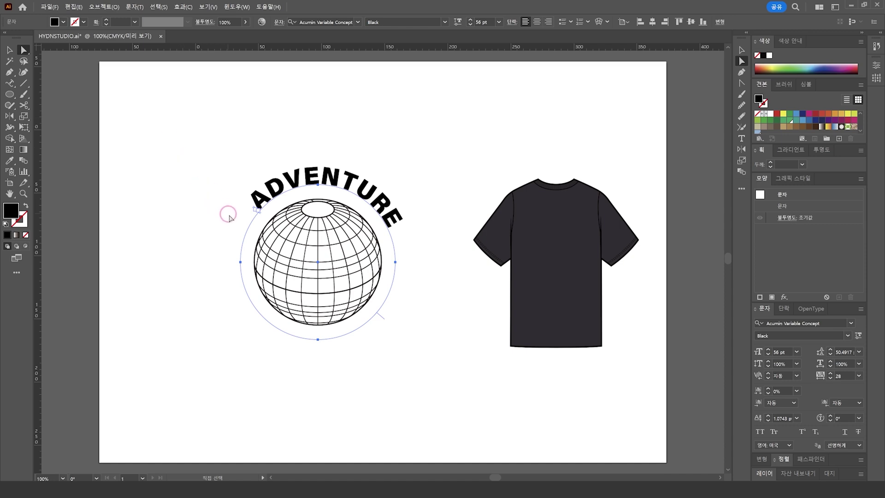
- Drag ADVENTURE's start, end and centre brackets to centre it atop the globe, adding a horizontal guide
{"action": "scroll", "coordinate": [258, 214], "scroll_direction": "up", "scroll_amount": 2}
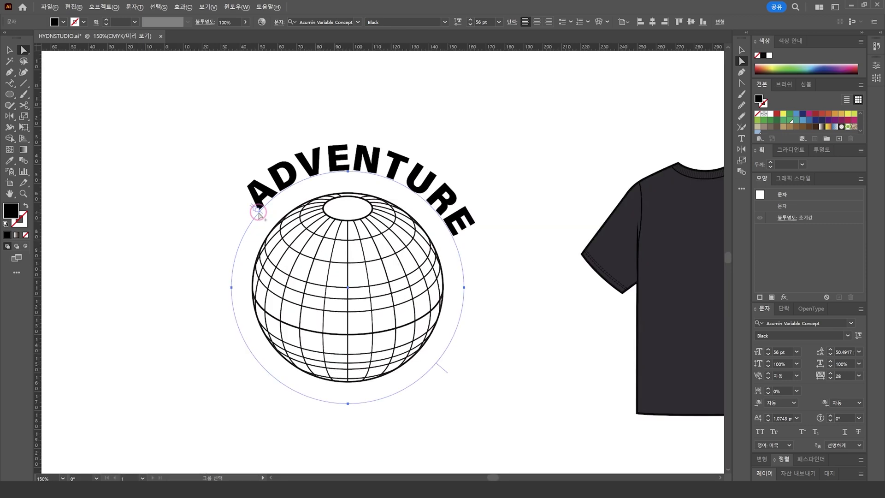
{"action": "left_click_drag", "start_coordinate": [257, 208], "coordinate": [283, 183]}
{"action": "mouse_move", "coordinate": [256, 211]}
{"action": "left_mouse_down"}
{"action": "mouse_move", "coordinate": [391, 150]}
{"action": "mouse_move", "coordinate": [341, 152]}
{"action": "mouse_move", "coordinate": [522, 279]}
{"action": "mouse_move", "coordinate": [519, 306]}
{"action": "left_mouse_up"}
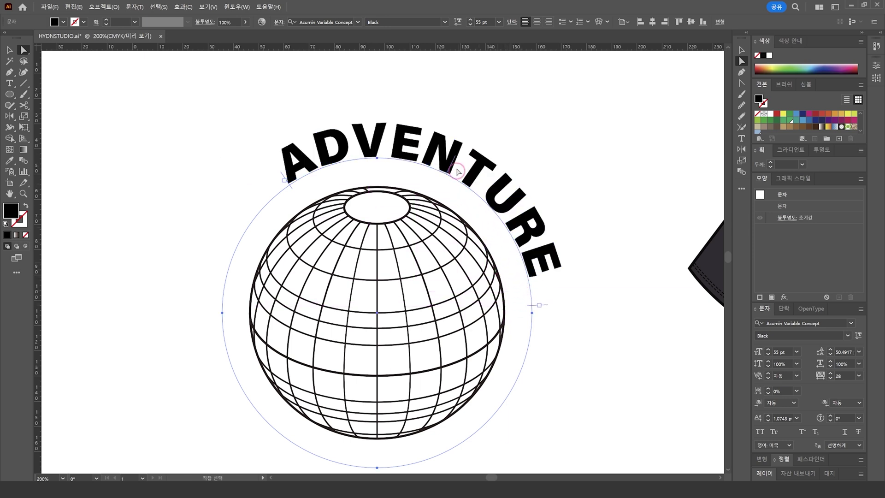
{"action": "left_click_drag", "start_coordinate": [451, 163], "coordinate": [398, 146]}
{"action": "left_click_drag", "start_coordinate": [415, 47], "coordinate": [401, 225]}
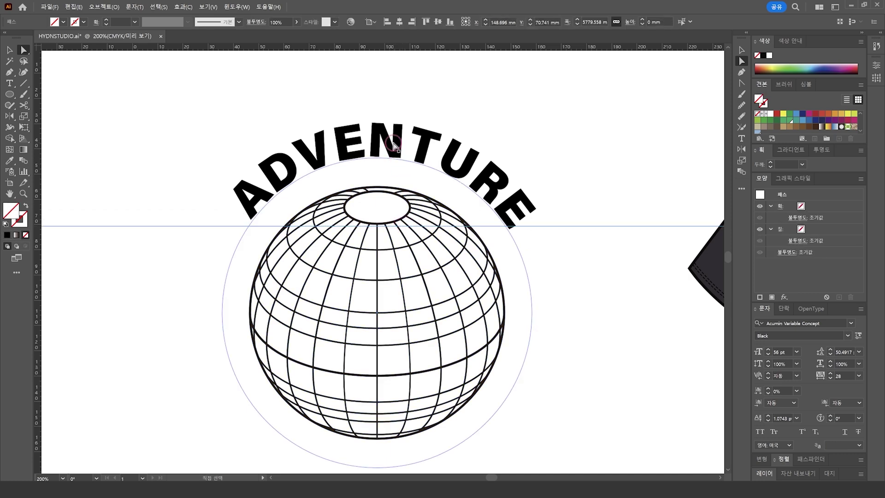
{"action": "left_click_drag", "start_coordinate": [394, 145], "coordinate": [394, 140]}
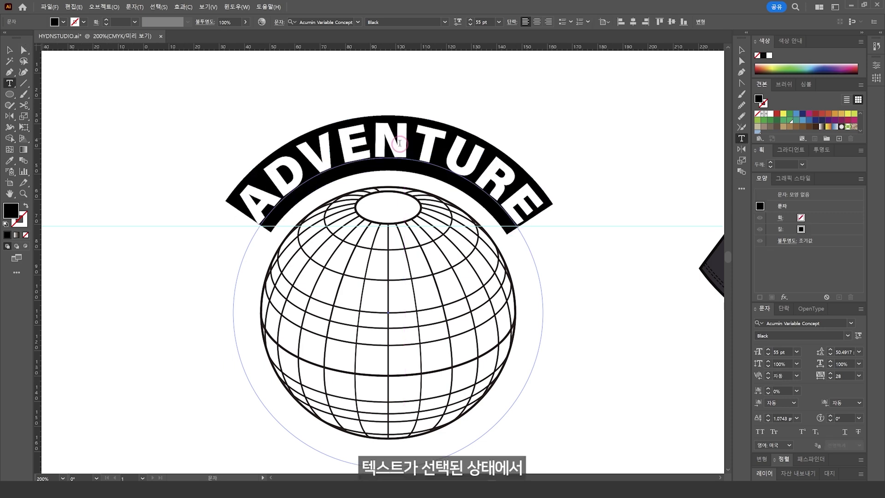
{"action": "scroll", "coordinate": [493, 479], "scroll_direction": "right", "scroll_amount": 3}
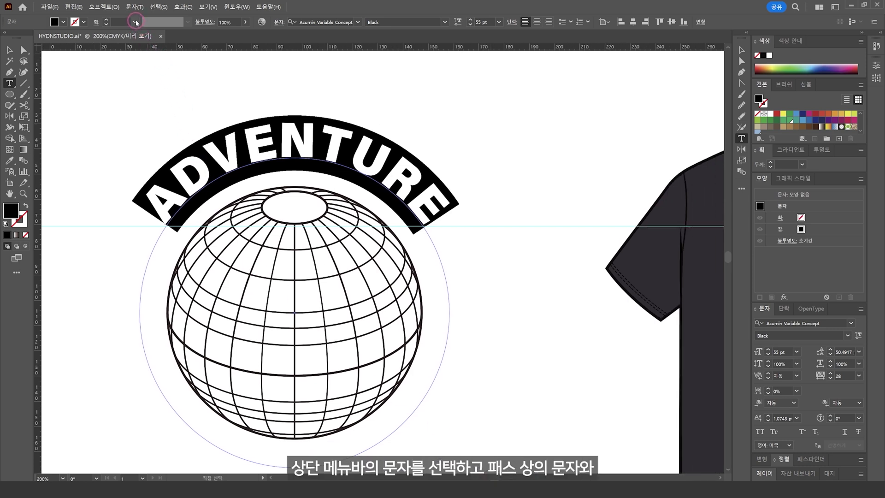
- Open Type on a Path Options and turn on Preview
{"action": "left_click", "coordinate": [133, 8]}
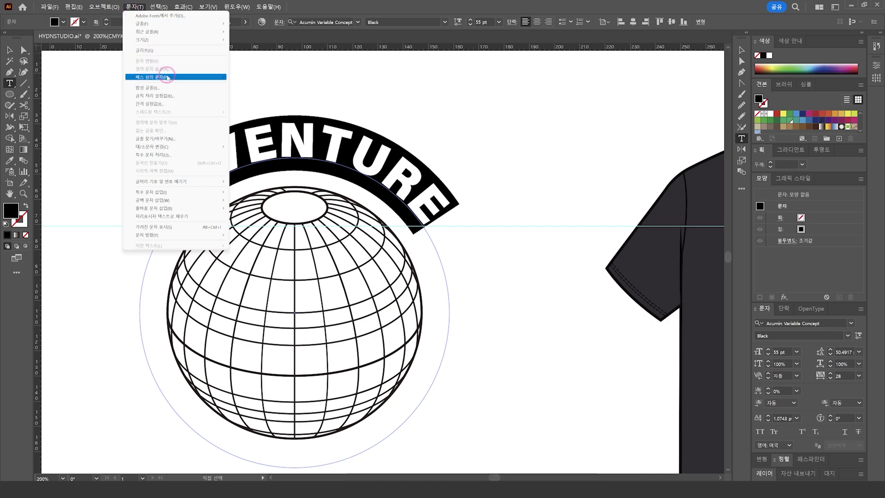
{"action": "mouse_move", "coordinate": [175, 76]}
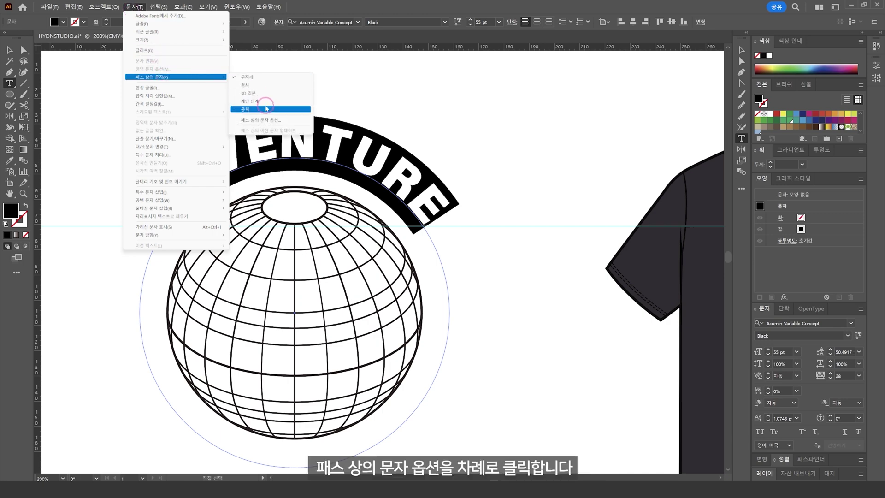
{"action": "left_click", "coordinate": [272, 120]}
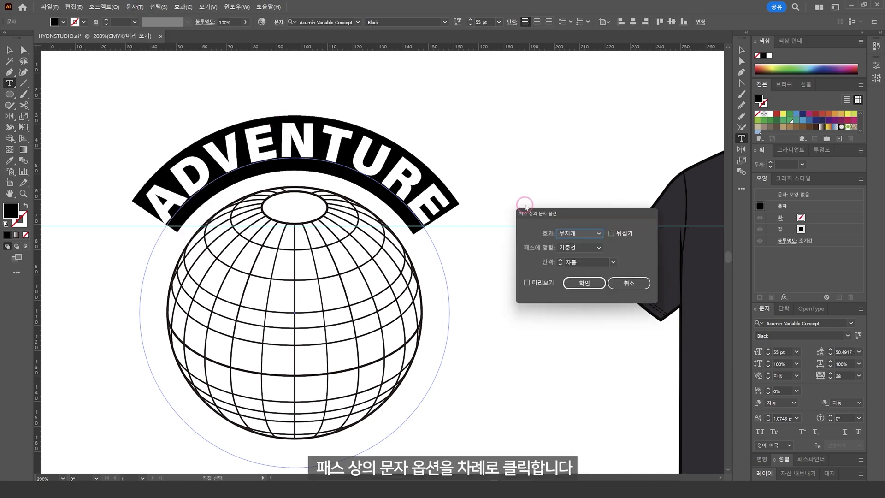
{"action": "left_click_drag", "start_coordinate": [577, 216], "coordinate": [528, 136]}
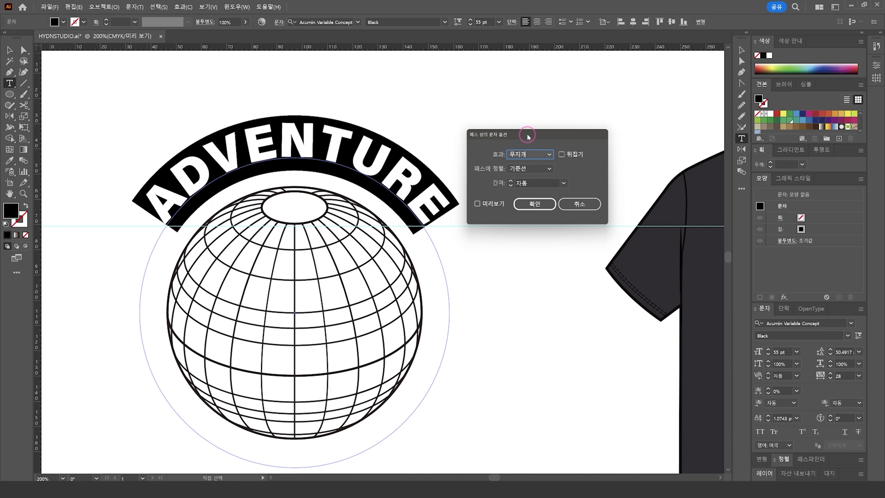
{"action": "left_click", "coordinate": [477, 203]}
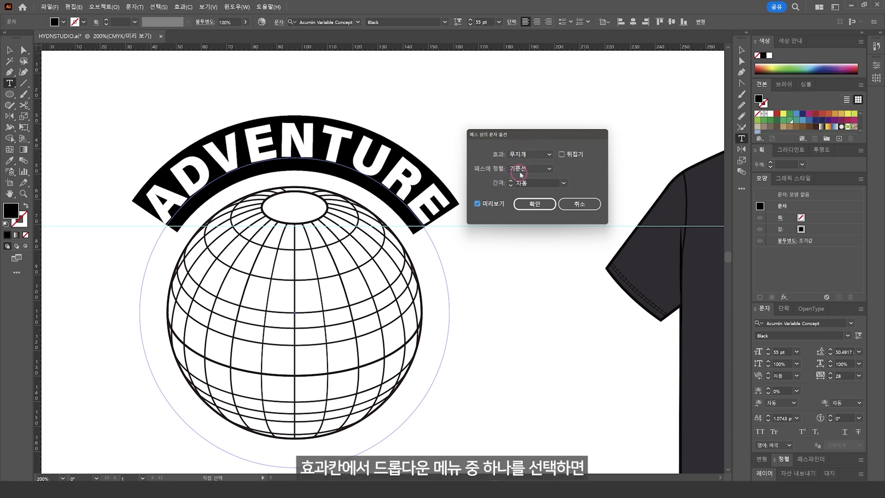
- Preview the Skew, 3D Ribbon and Stair Step effects, settling on Gravity
{"action": "left_click", "coordinate": [549, 155]}
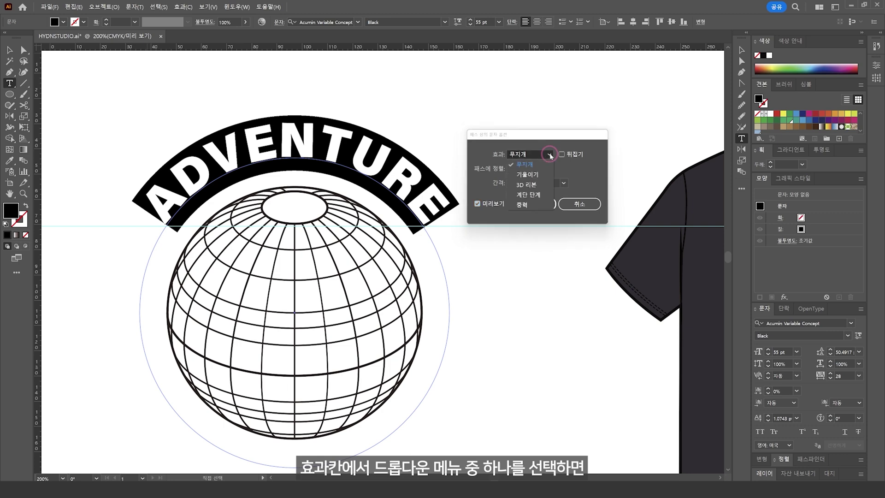
{"action": "left_click", "coordinate": [547, 175]}
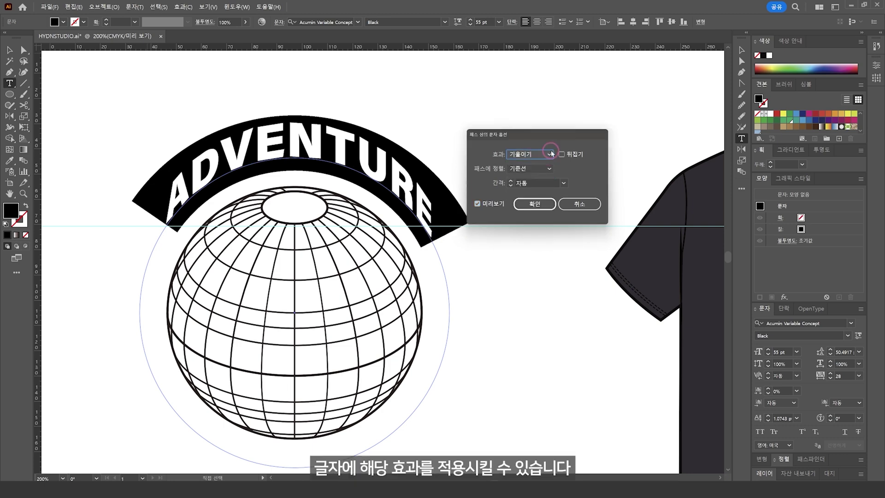
{"action": "left_click", "coordinate": [549, 153]}
{"action": "left_click", "coordinate": [546, 182]}
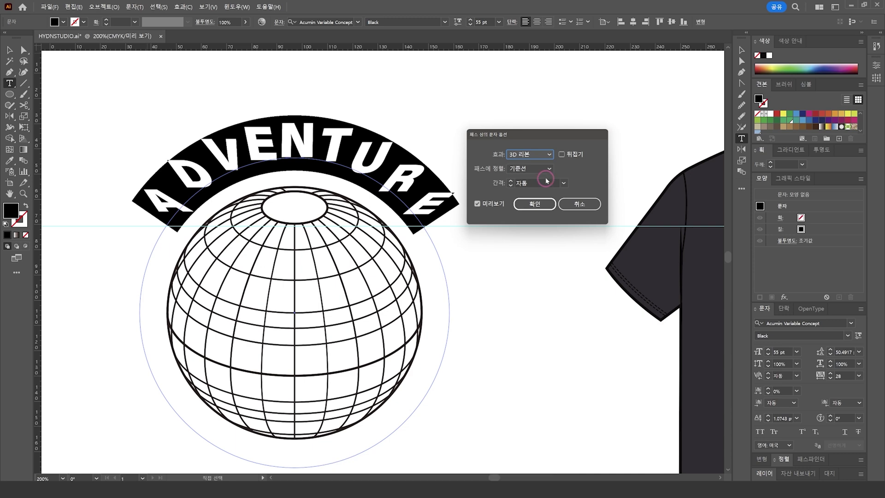
{"action": "left_click", "coordinate": [549, 154]}
{"action": "left_click", "coordinate": [544, 195]}
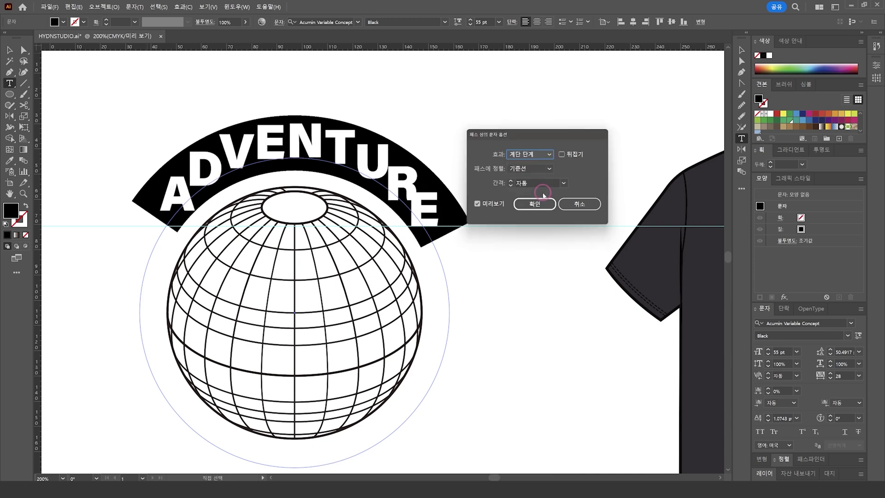
{"action": "left_click", "coordinate": [549, 154]}
{"action": "left_click", "coordinate": [543, 203]}
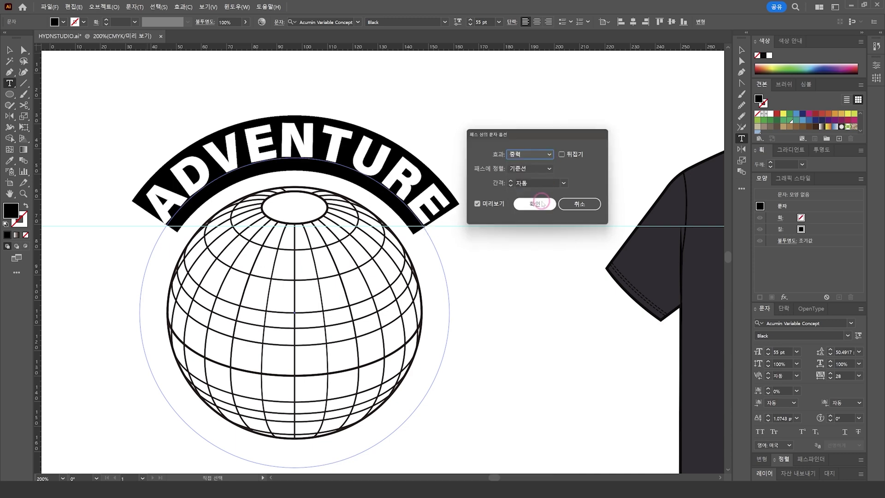
- Preview Flip on and off, leave it unchecked, and show the Align to Path choices
{"action": "left_click", "coordinate": [561, 154]}
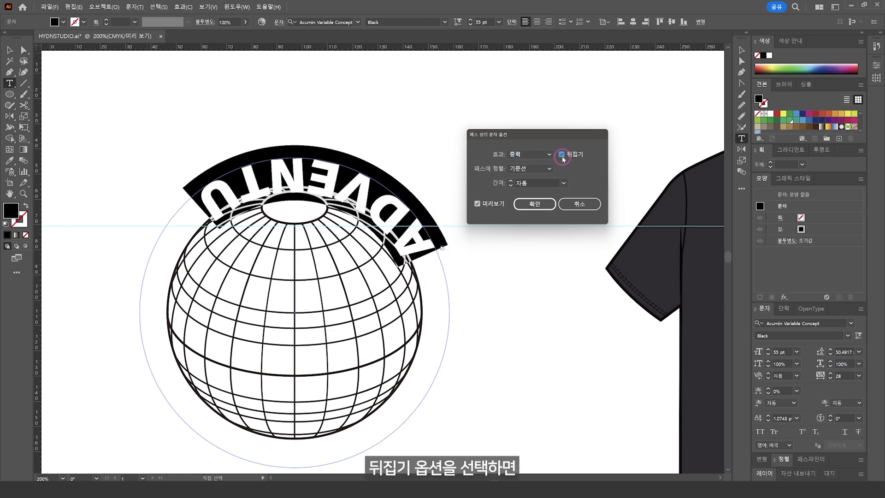
{"action": "left_click", "coordinate": [562, 157]}
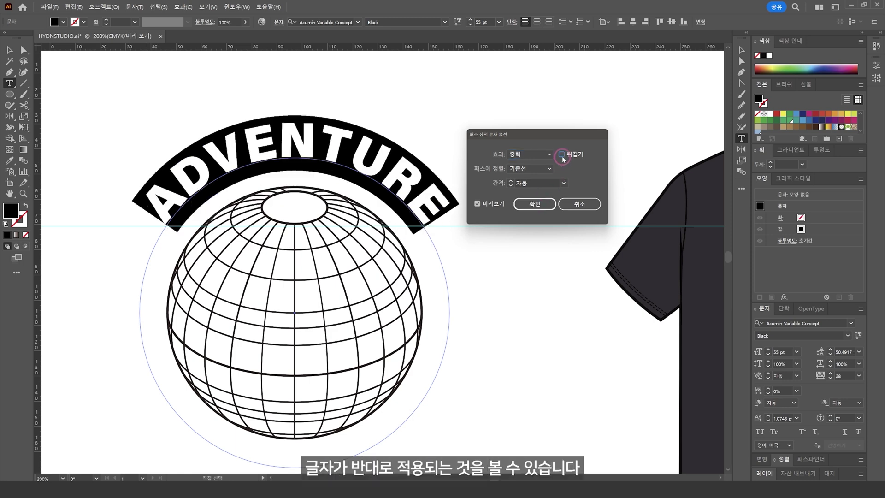
{"action": "left_click", "coordinate": [562, 156]}
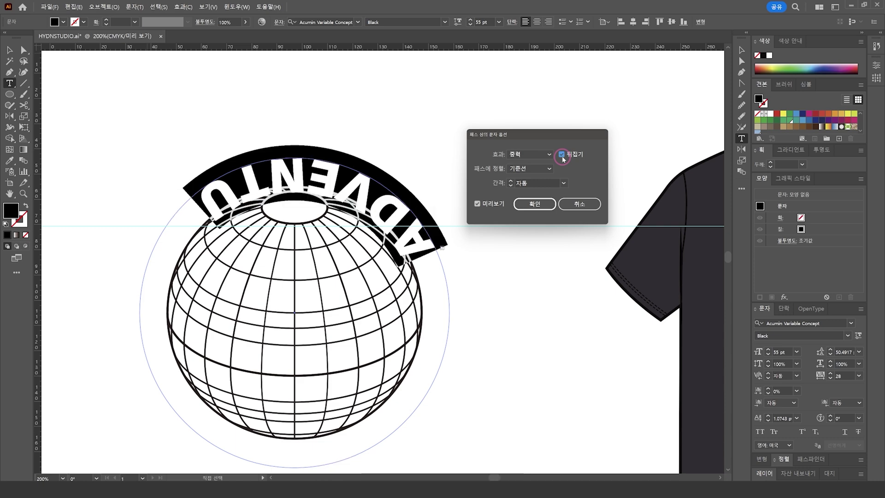
{"action": "left_click", "coordinate": [562, 156]}
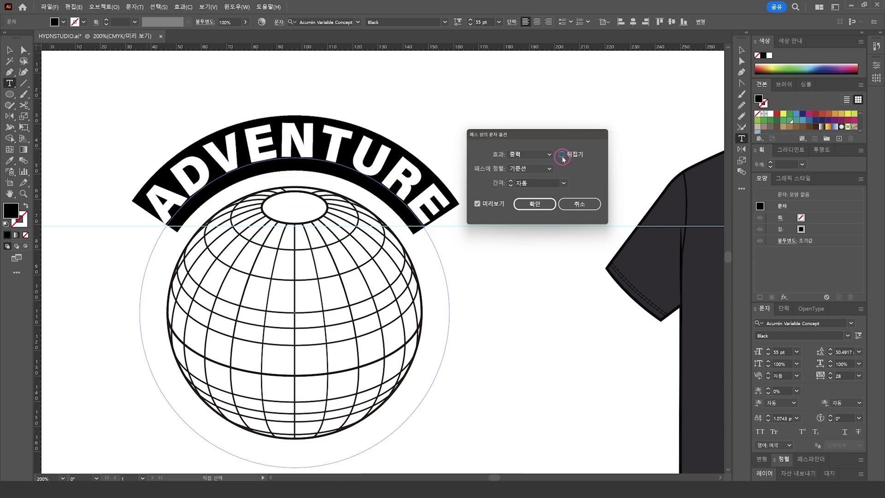
{"action": "left_click", "coordinate": [550, 169]}
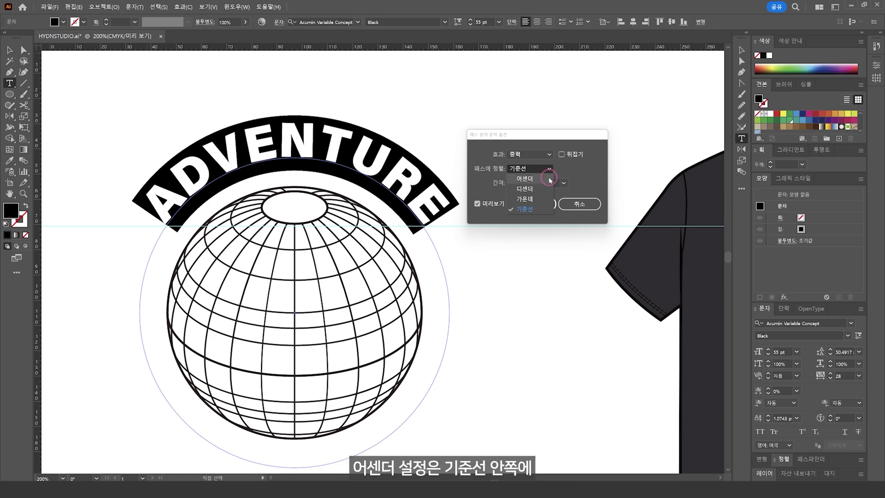
- Preview Ascender, Descender and Center alignment, then confirm Baseline alignment to the path
{"action": "left_click", "coordinate": [550, 179]}
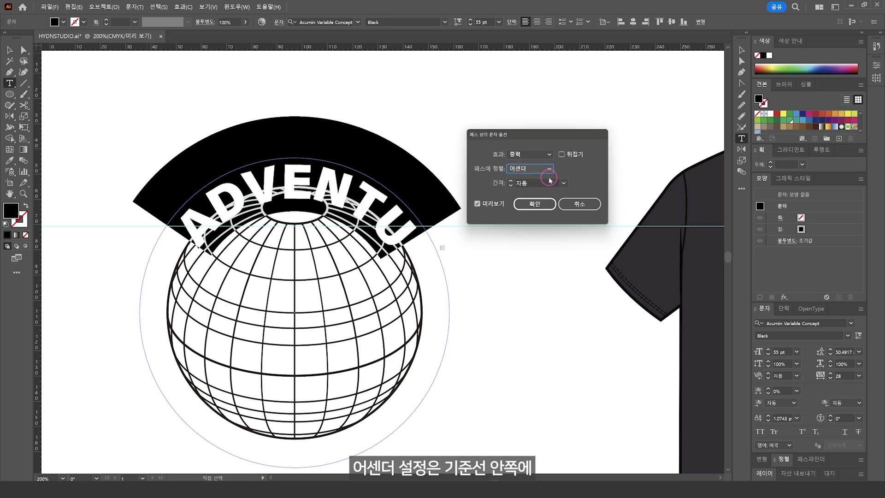
{"action": "left_click", "coordinate": [549, 169]}
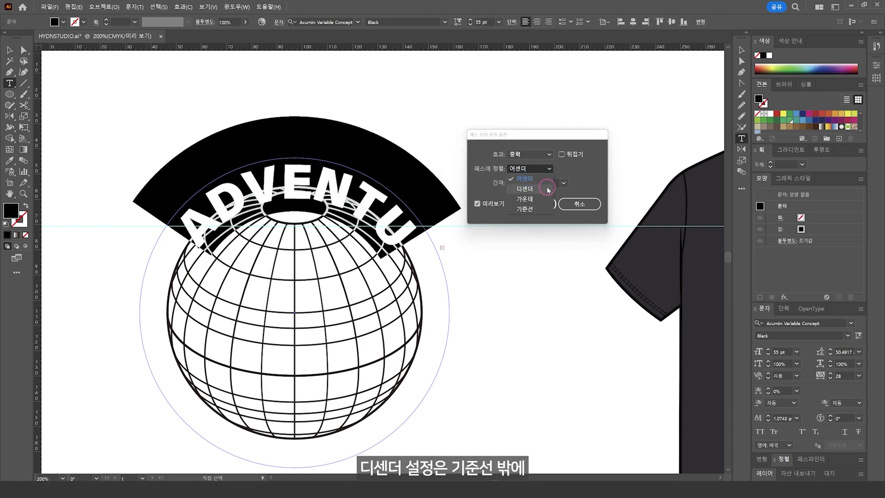
{"action": "left_click", "coordinate": [525, 188]}
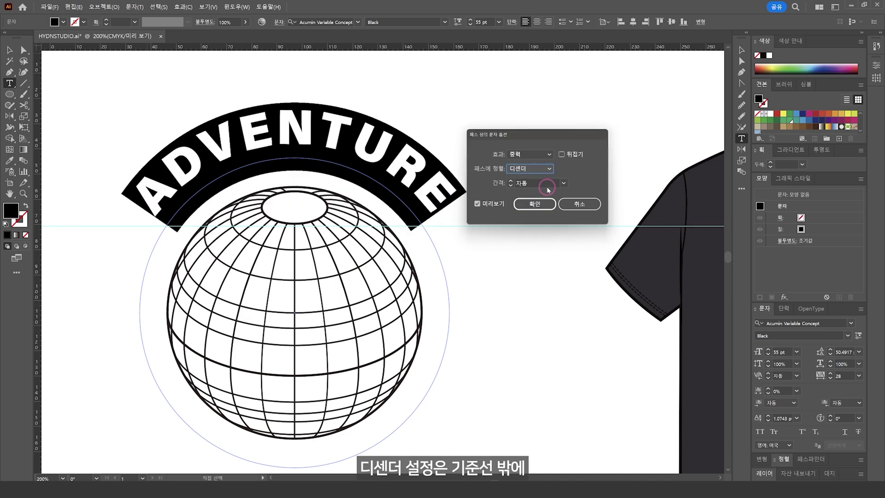
{"action": "left_click", "coordinate": [549, 168]}
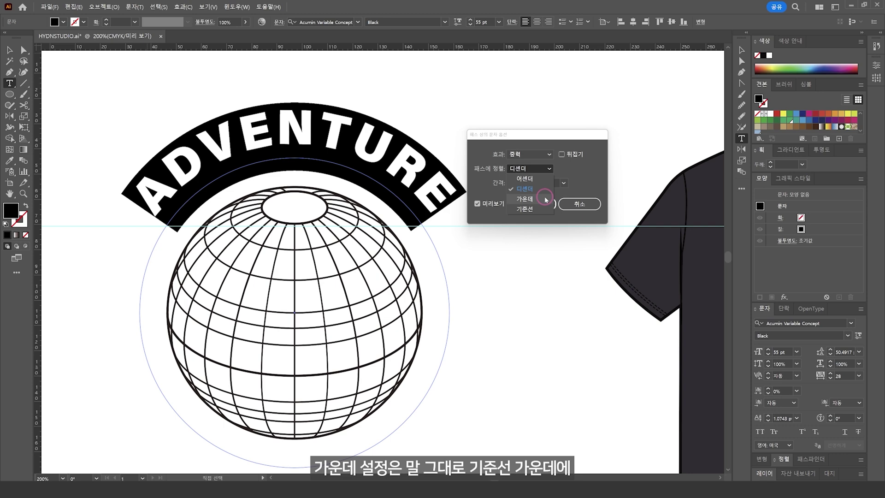
{"action": "left_click", "coordinate": [524, 199]}
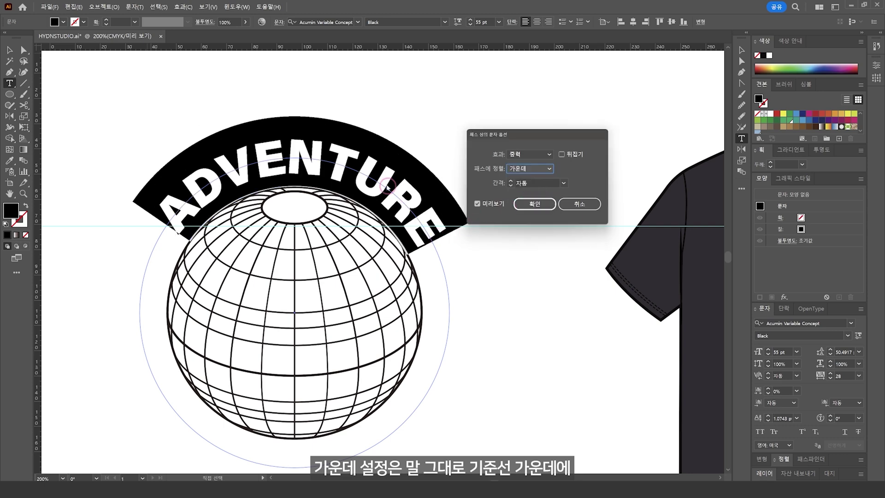
{"action": "left_click", "coordinate": [530, 168]}
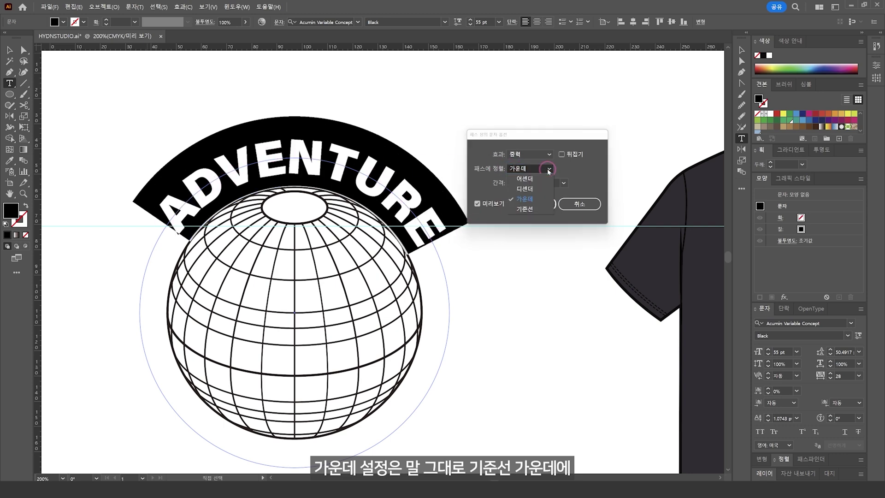
{"action": "left_click", "coordinate": [541, 209]}
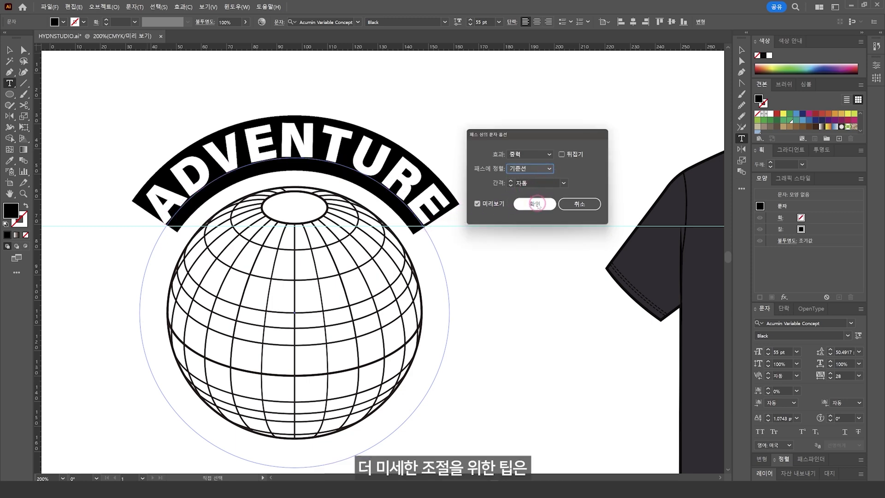
{"action": "left_click", "coordinate": [535, 204]}
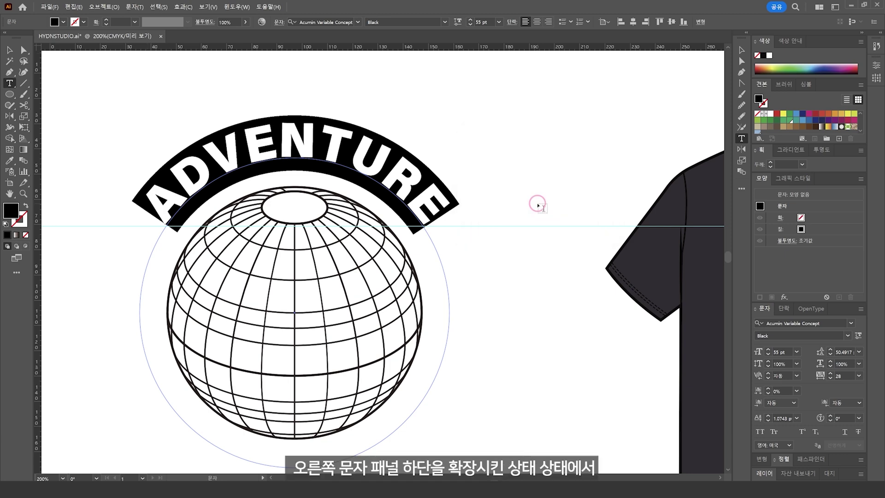
- Give ADVENTURE a -8 pt baseline shift in the expanded Character panel
{"action": "left_click", "coordinate": [755, 308]}
{"action": "left_click", "coordinate": [759, 446]}
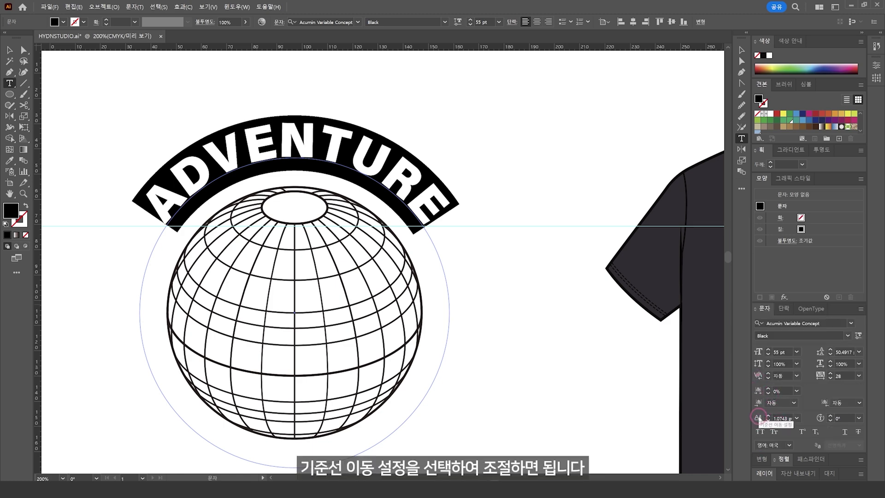
{"action": "left_click_drag", "start_coordinate": [757, 417], "coordinate": [778, 418]}
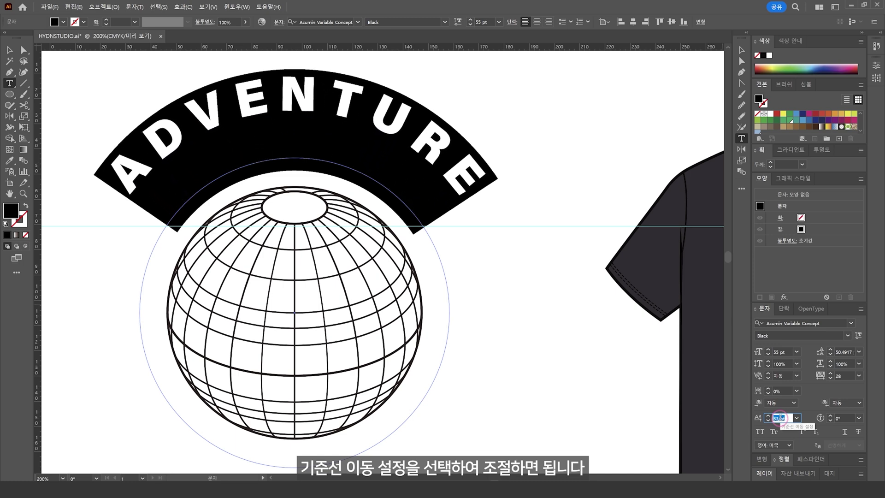
{"action": "scroll", "coordinate": [778, 417], "scroll_direction": "down", "scroll_amount": 5}
{"action": "scroll", "coordinate": [780, 414], "scroll_direction": "up", "scroll_amount": 2}
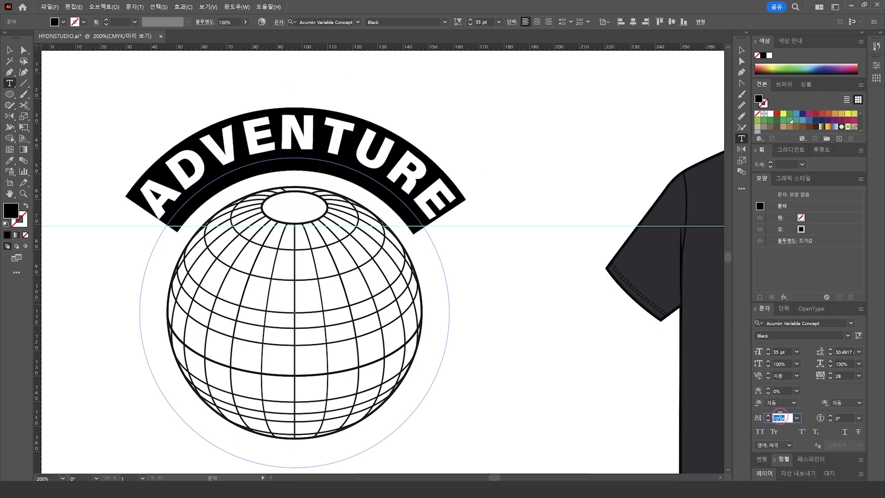
{"action": "scroll", "coordinate": [780, 416], "scroll_direction": "down", "scroll_amount": 3}
{"action": "scroll", "coordinate": [779, 416], "scroll_direction": "down", "scroll_amount": 3}
{"action": "scroll", "coordinate": [779, 416], "scroll_direction": "down", "scroll_amount": 3}
{"action": "scroll", "coordinate": [779, 416], "scroll_direction": "down", "scroll_amount": 3}
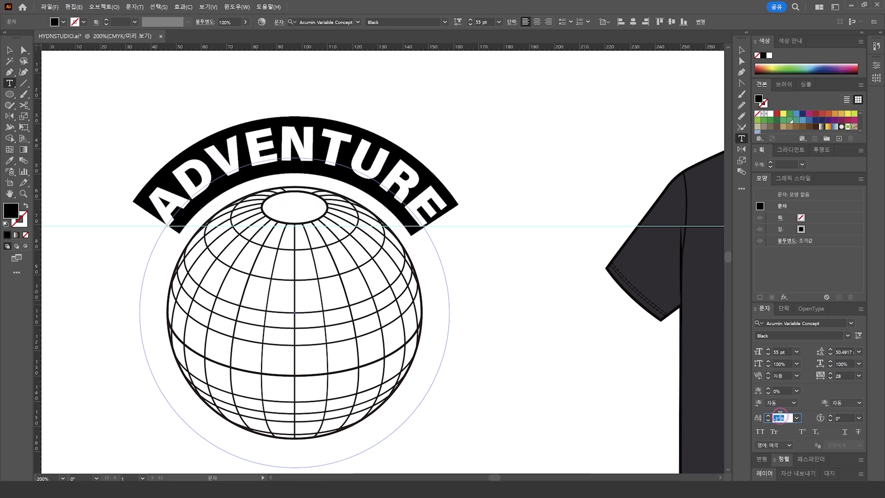
{"action": "scroll", "coordinate": [779, 416], "scroll_direction": "down", "scroll_amount": 3}
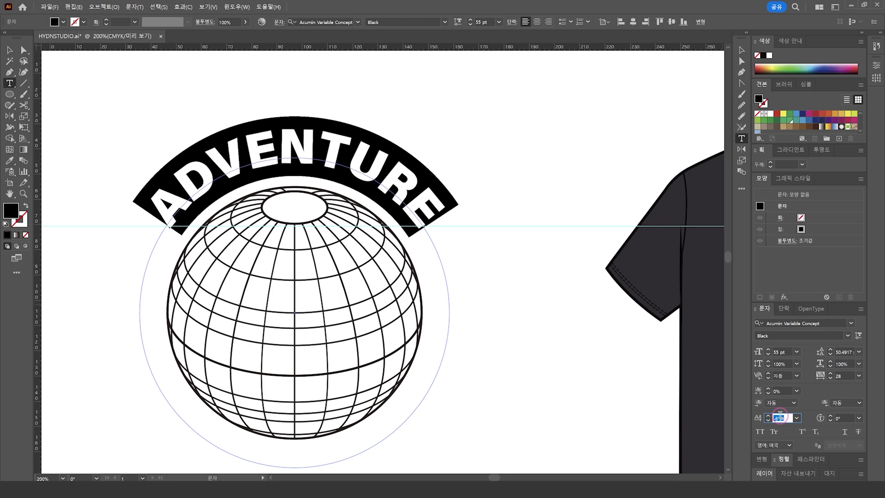
{"action": "scroll", "coordinate": [779, 416], "scroll_direction": "down", "scroll_amount": 2}
{"action": "key", "text": "Escape"}
{"action": "left_click", "coordinate": [470, 172]}
- Duplicate the ADVENTURE arc text with an Alt-rotate so the copy wraps beneath the globe
{"action": "key", "text": "ctrl+1"}
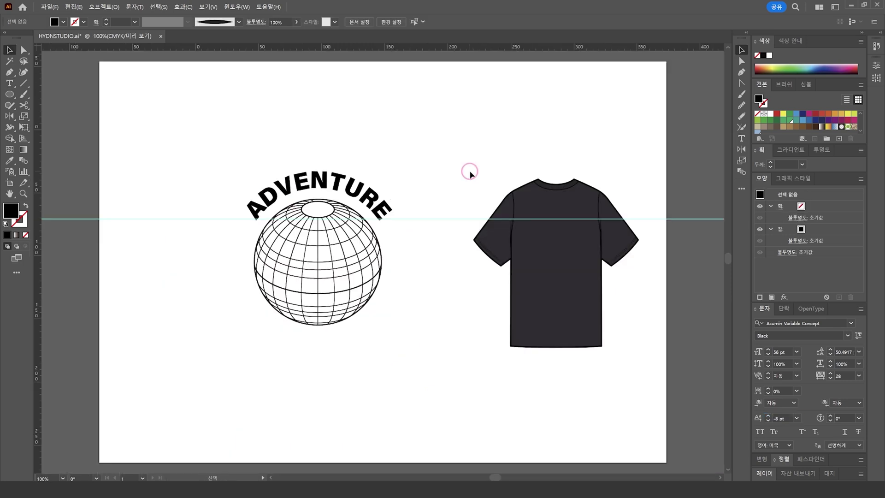
{"action": "left_click", "coordinate": [381, 211]}
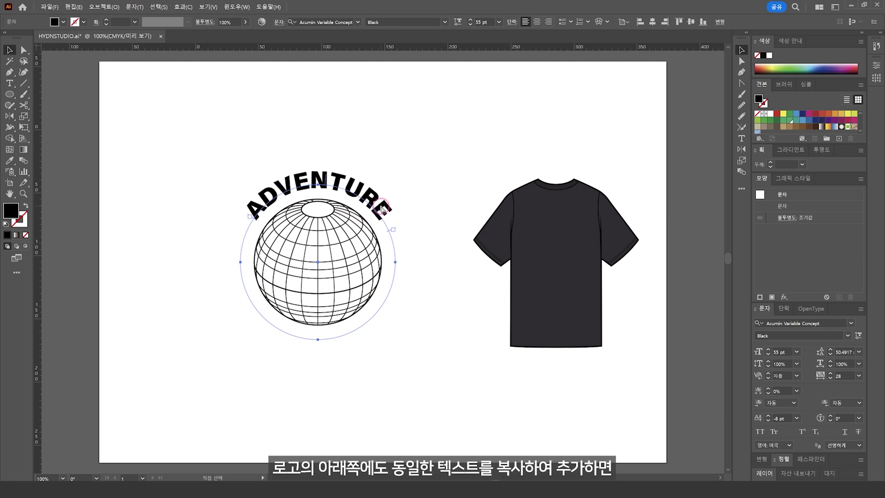
{"action": "left_click_drag", "start_coordinate": [399, 182], "coordinate": [237, 340]}
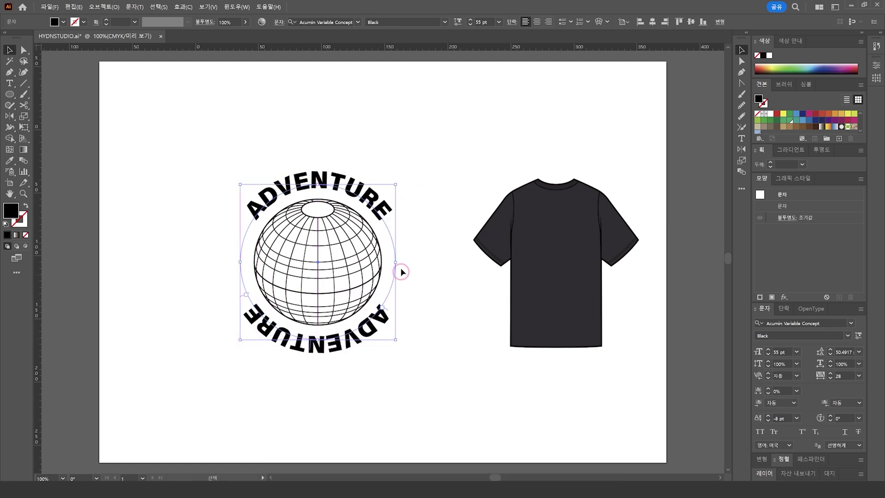
{"action": "left_click", "coordinate": [429, 253]}
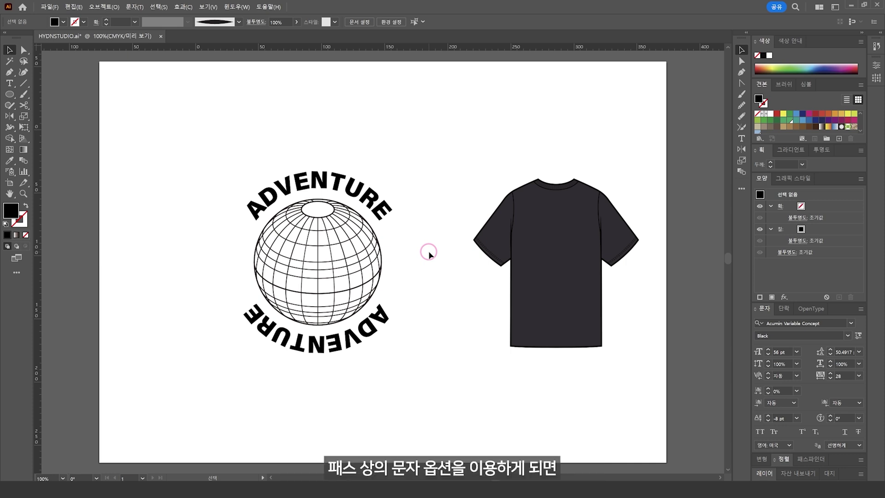
- Put a smaller white copy of the globe emblem high on the dark T-shirt's back
{"action": "mouse_move", "coordinate": [227, 154]}
{"action": "left_mouse_down"}
{"action": "mouse_move", "coordinate": [395, 346]}
{"action": "mouse_move", "coordinate": [608, 315]}
{"action": "left_mouse_up"}
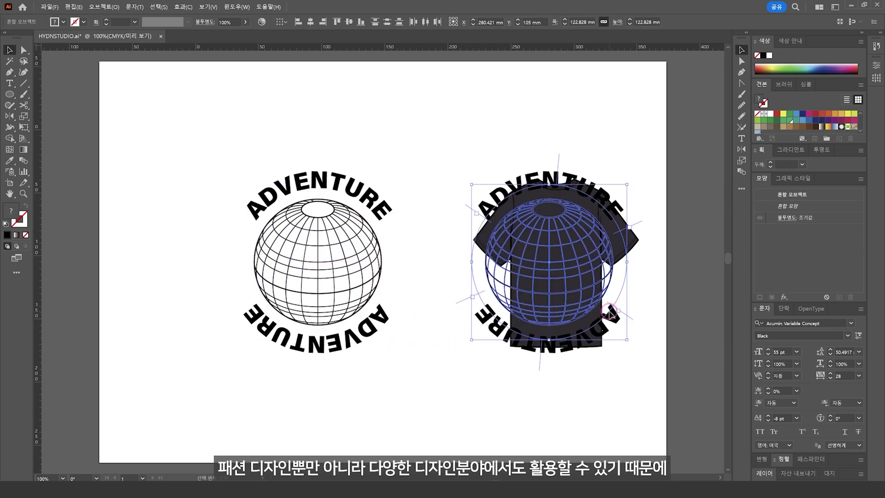
{"action": "mouse_move", "coordinate": [623, 347]}
{"action": "left_mouse_down"}
{"action": "mouse_move", "coordinate": [578, 311]}
{"action": "mouse_move", "coordinate": [574, 270]}
{"action": "left_mouse_up"}
{"action": "left_click", "coordinate": [769, 113]}
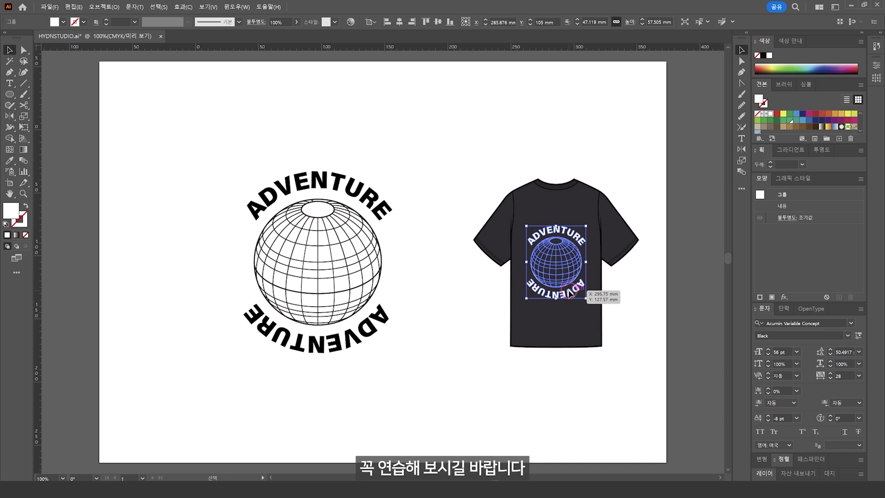
{"action": "left_click", "coordinate": [648, 326]}
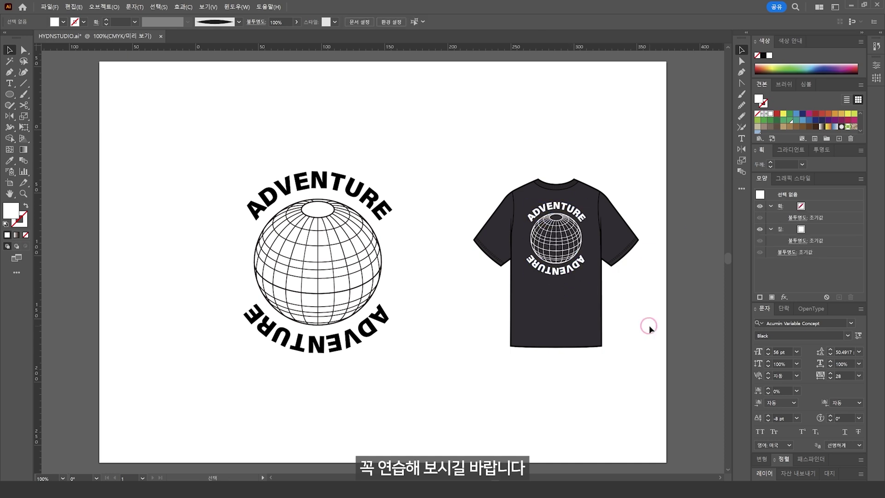